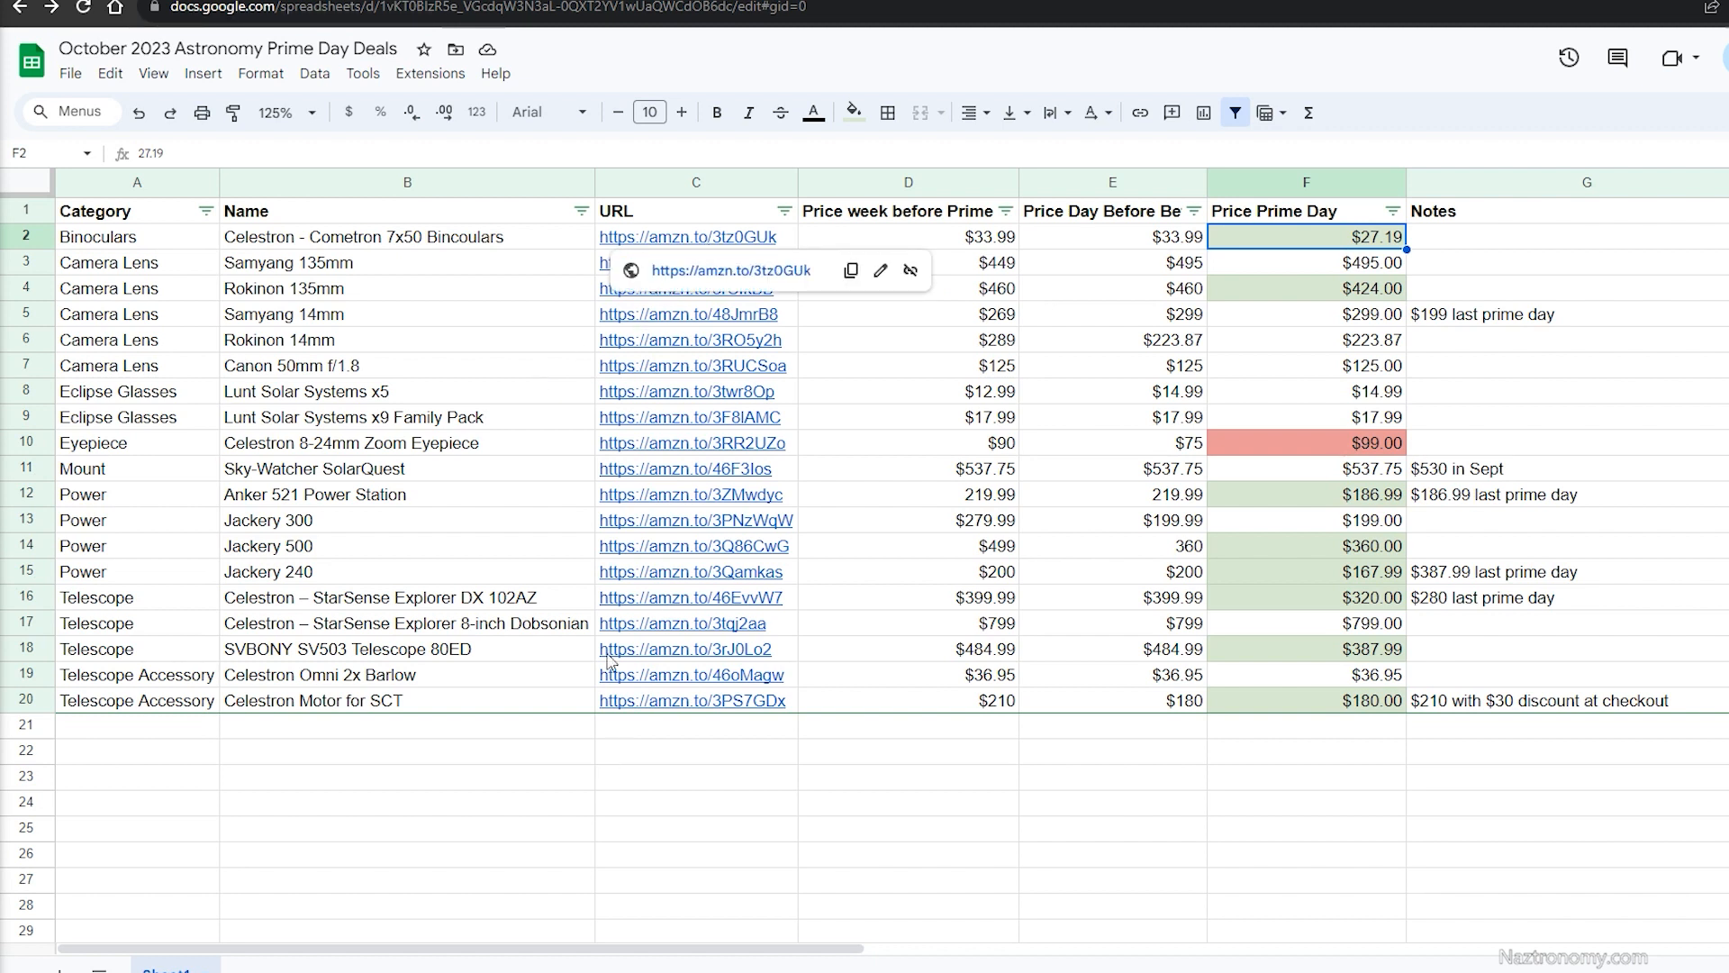
# - Review the Rokinon 135mm week-before price in D4 and the Samyang 135mm name in B3
pyautogui.click(865, 737)
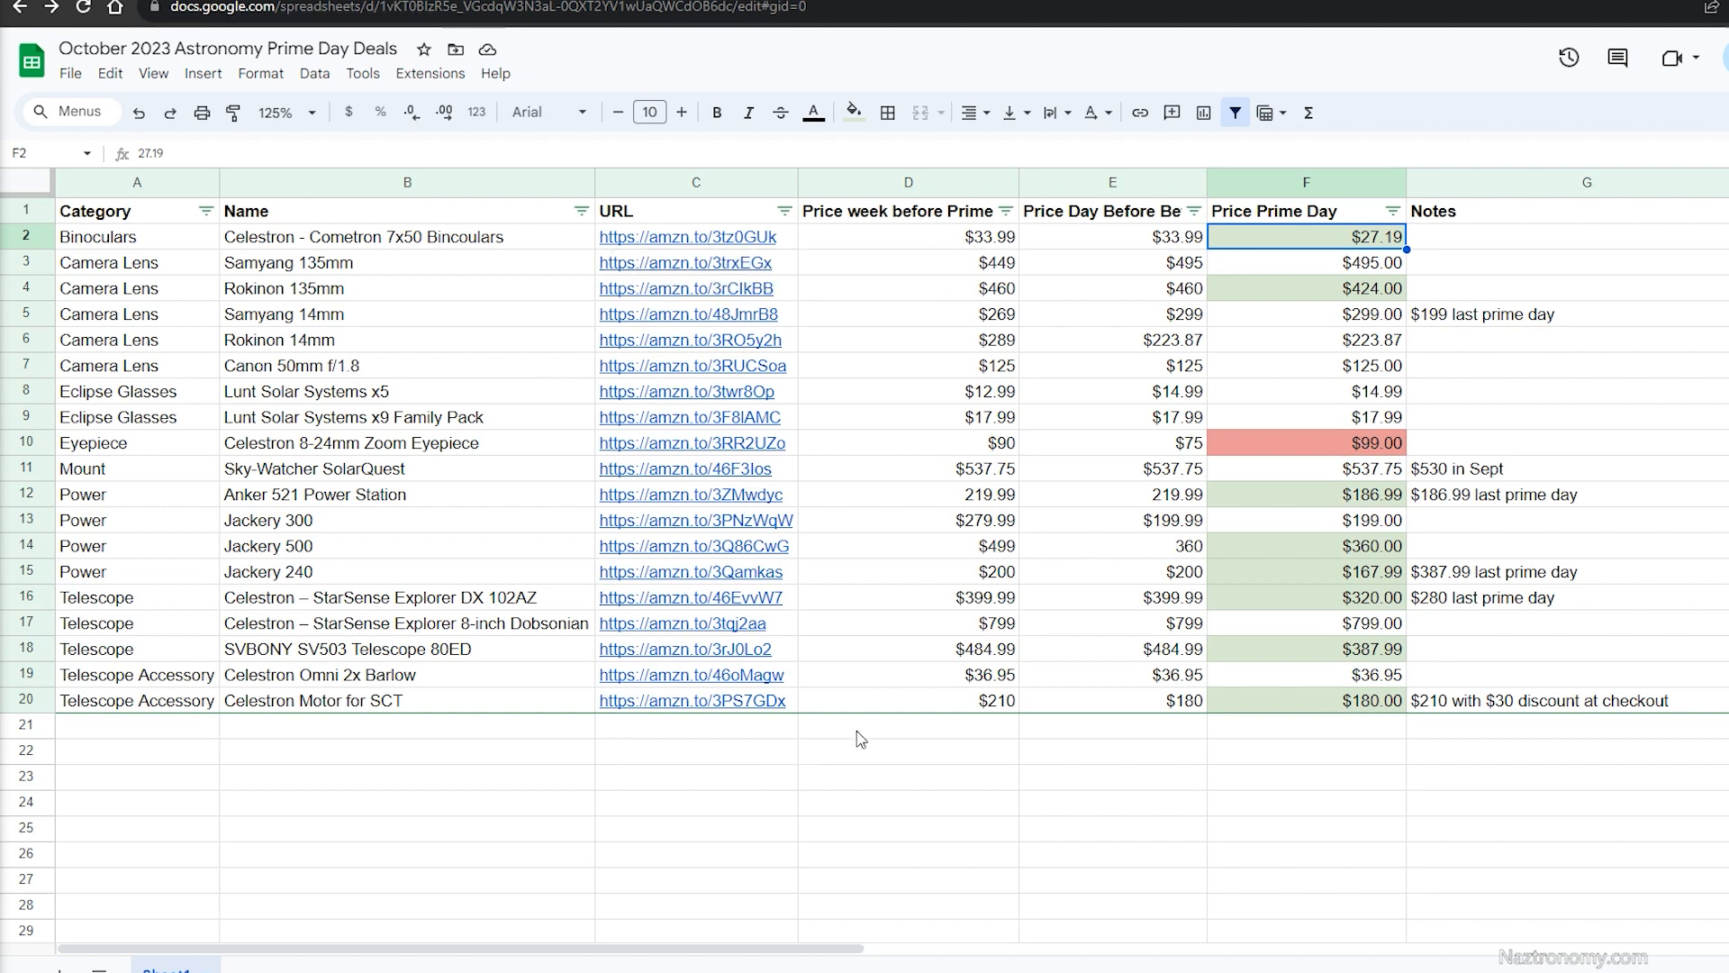
pyautogui.click(947, 288)
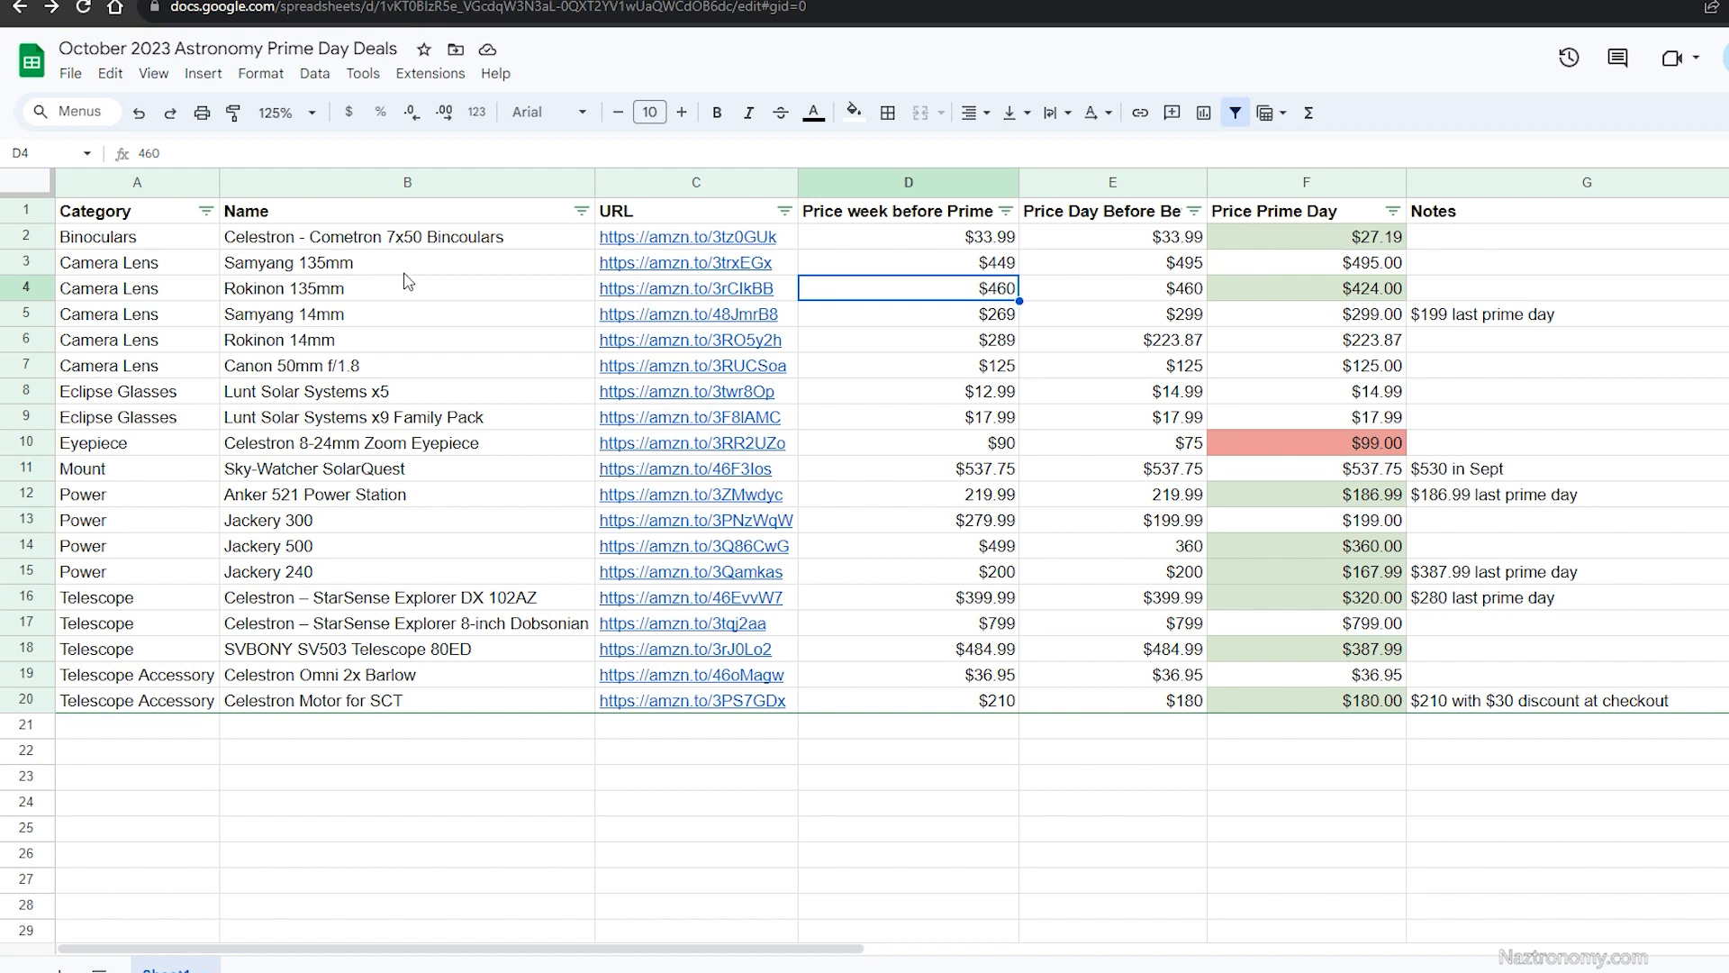
pyautogui.click(405, 273)
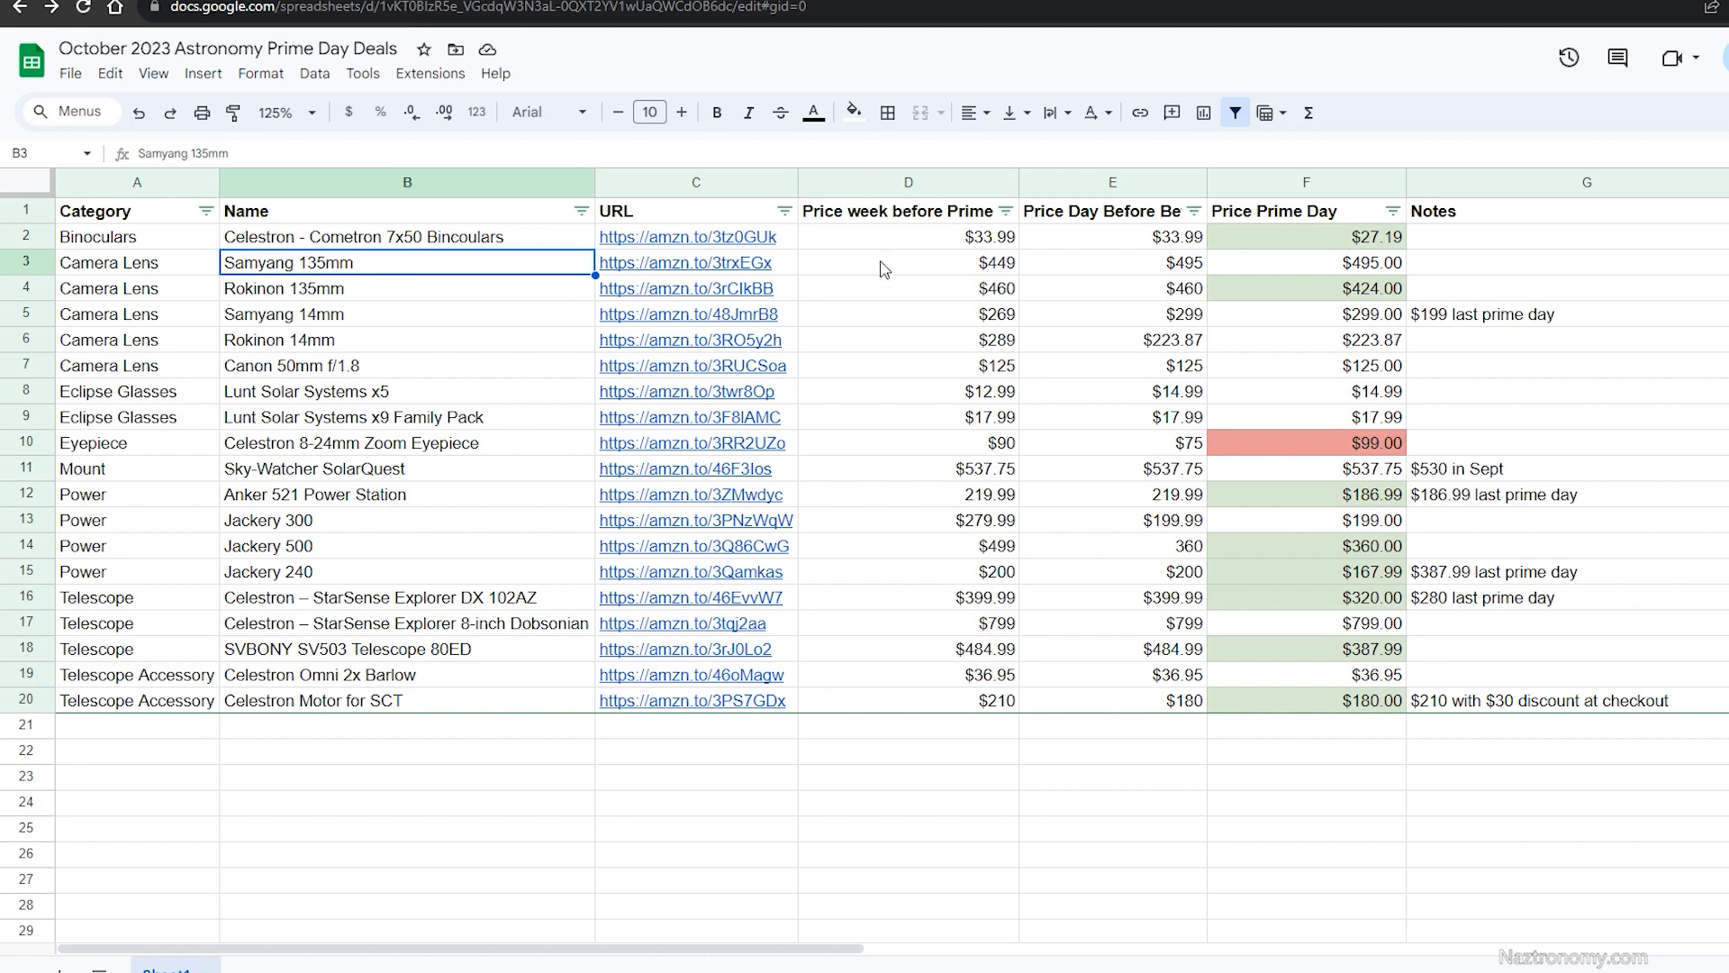
pyautogui.scroll(1, 1036, 384)
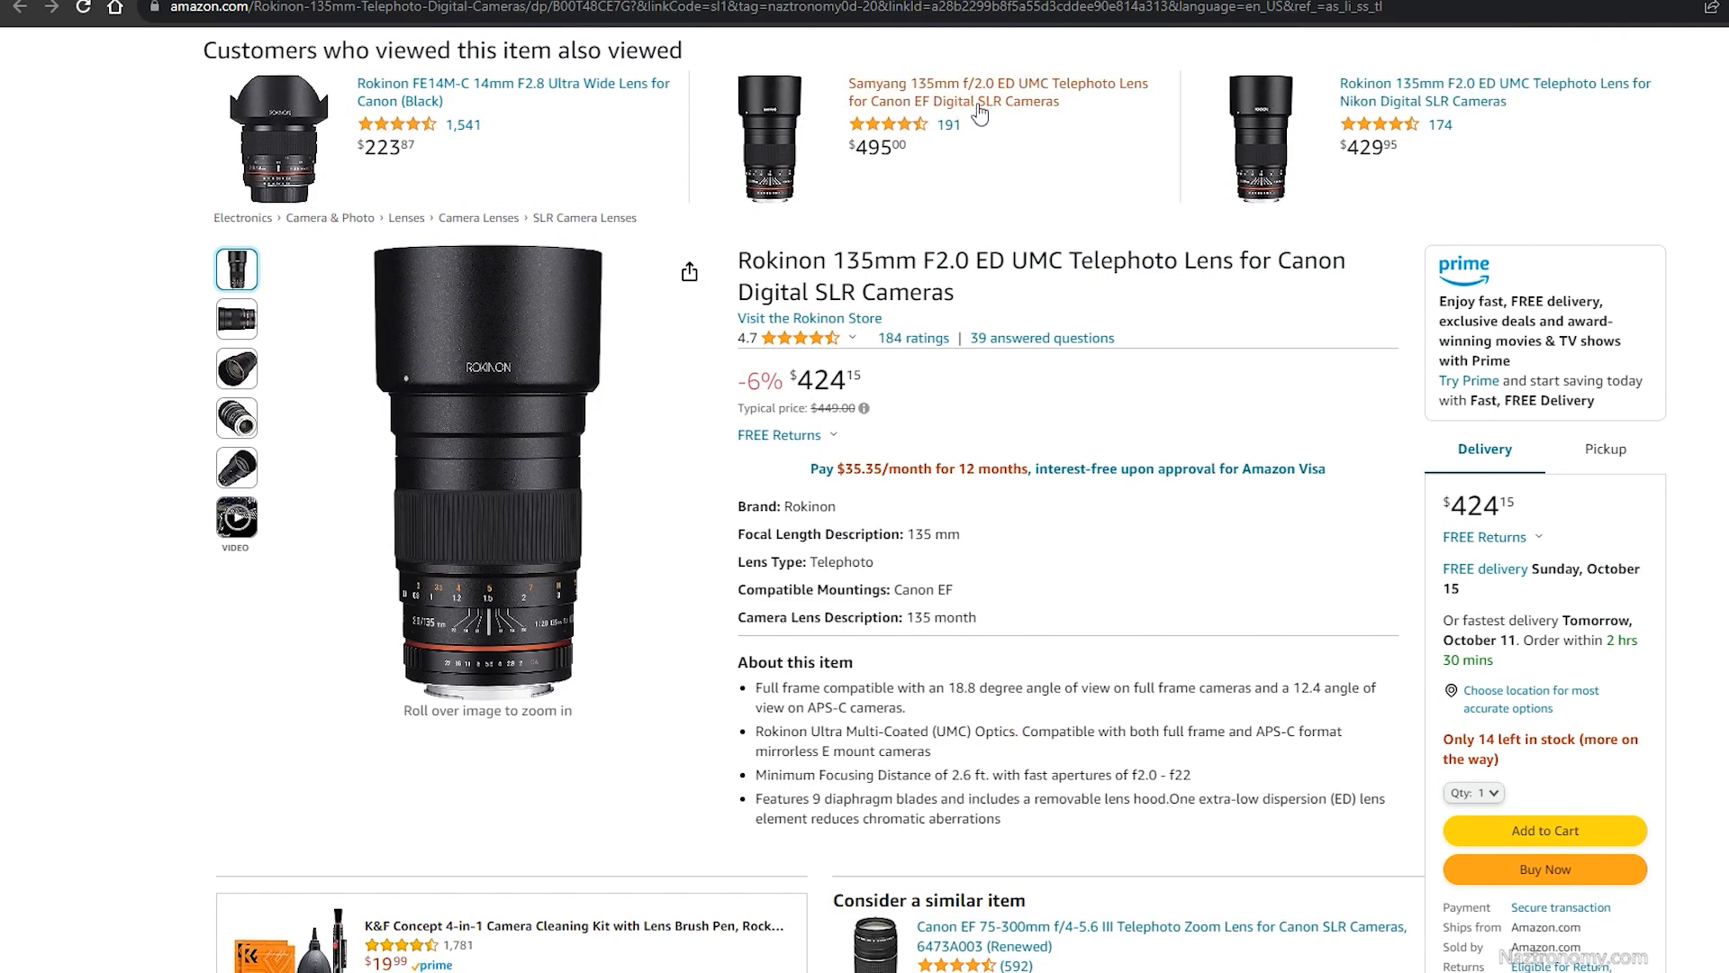
pyautogui.scroll(-1, 936, 498)
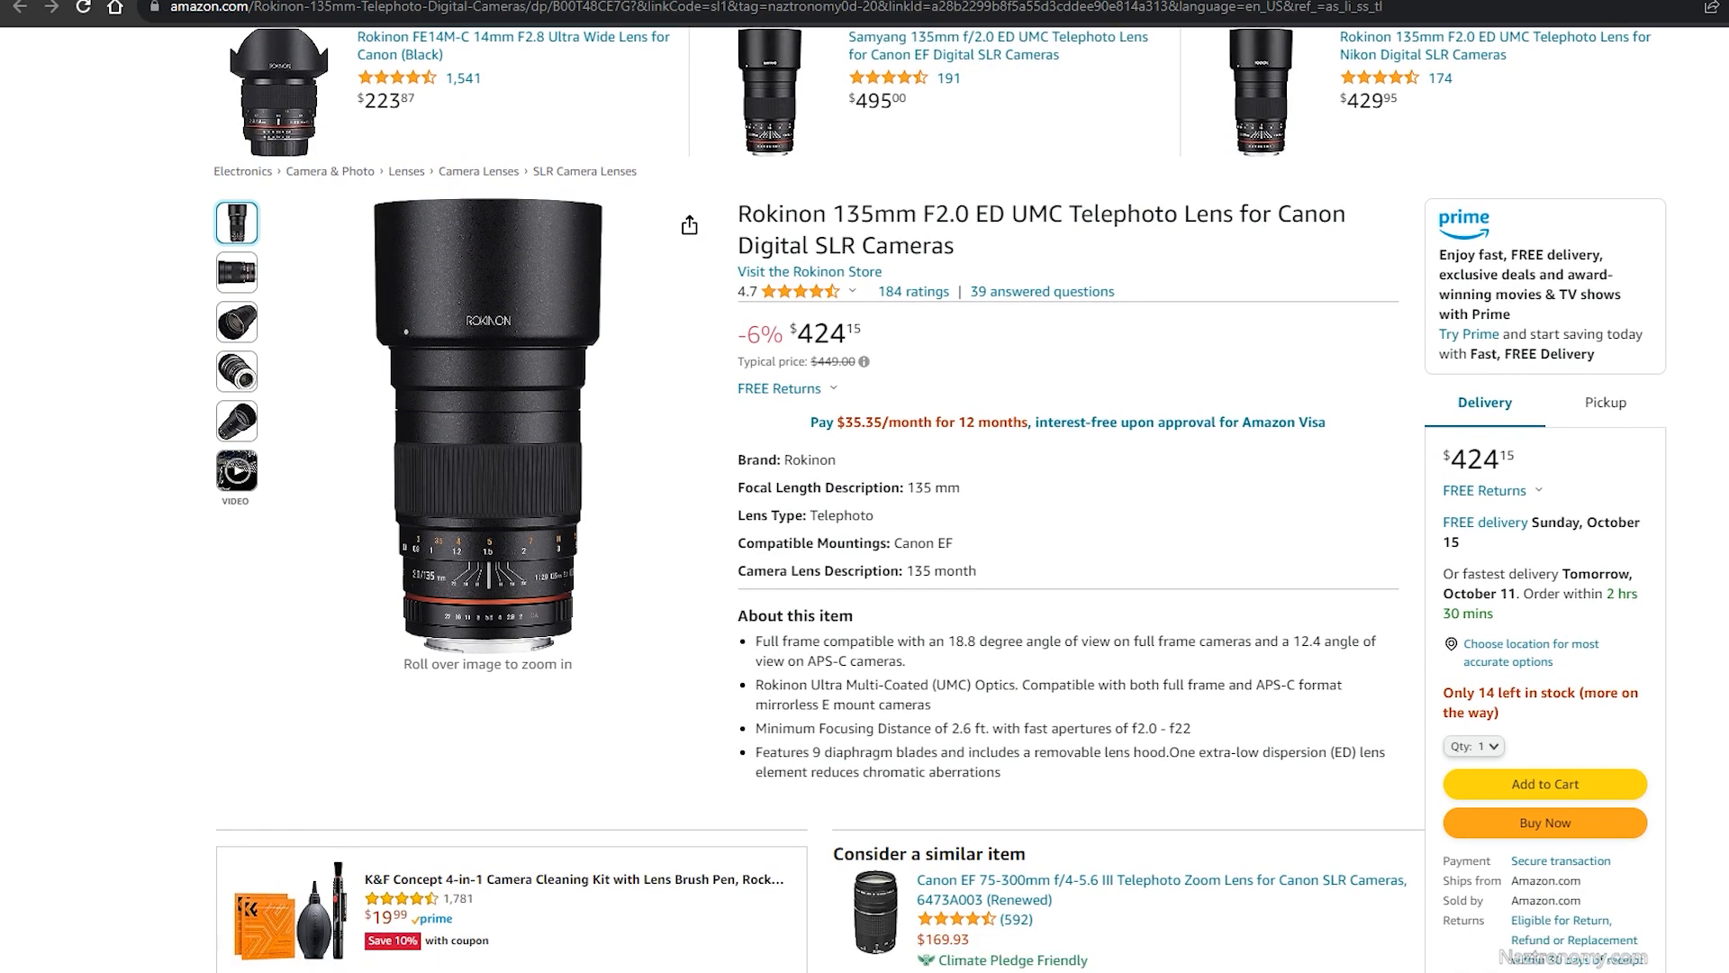
pyautogui.scroll(-3, 864, 541)
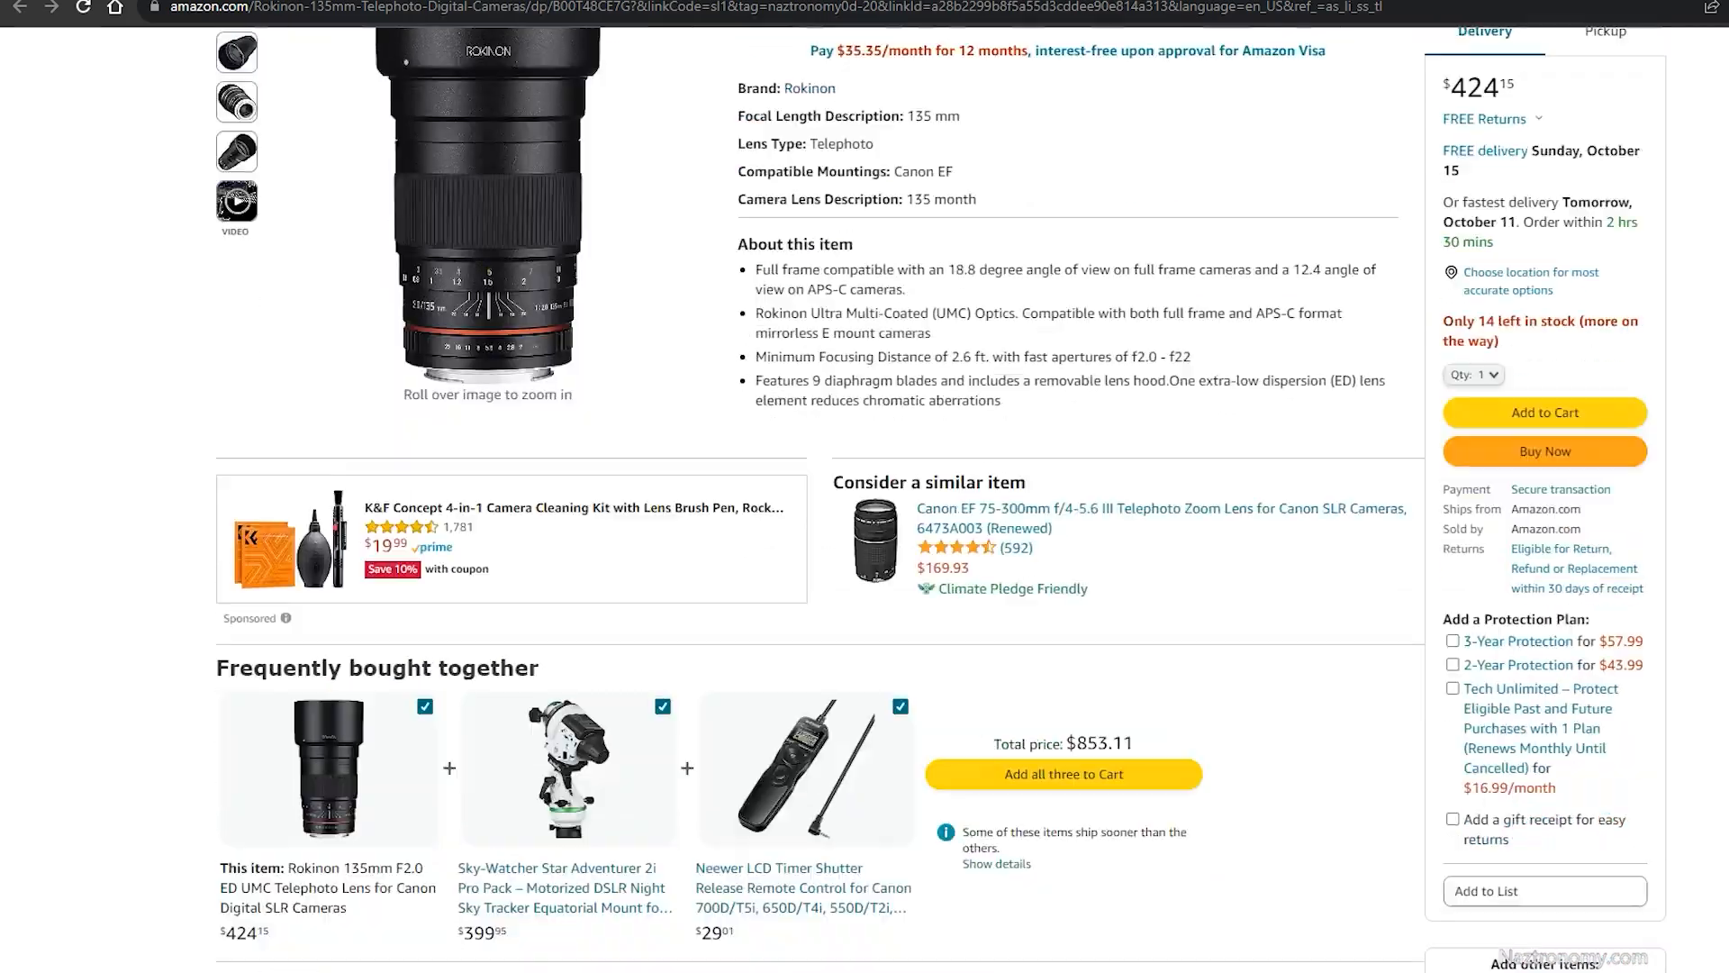
pyautogui.scroll(-5, 865, 540)
pyautogui.scroll(-5, 865, 540)
pyautogui.scroll(-5, 866, 541)
pyautogui.scroll(-5, 865, 540)
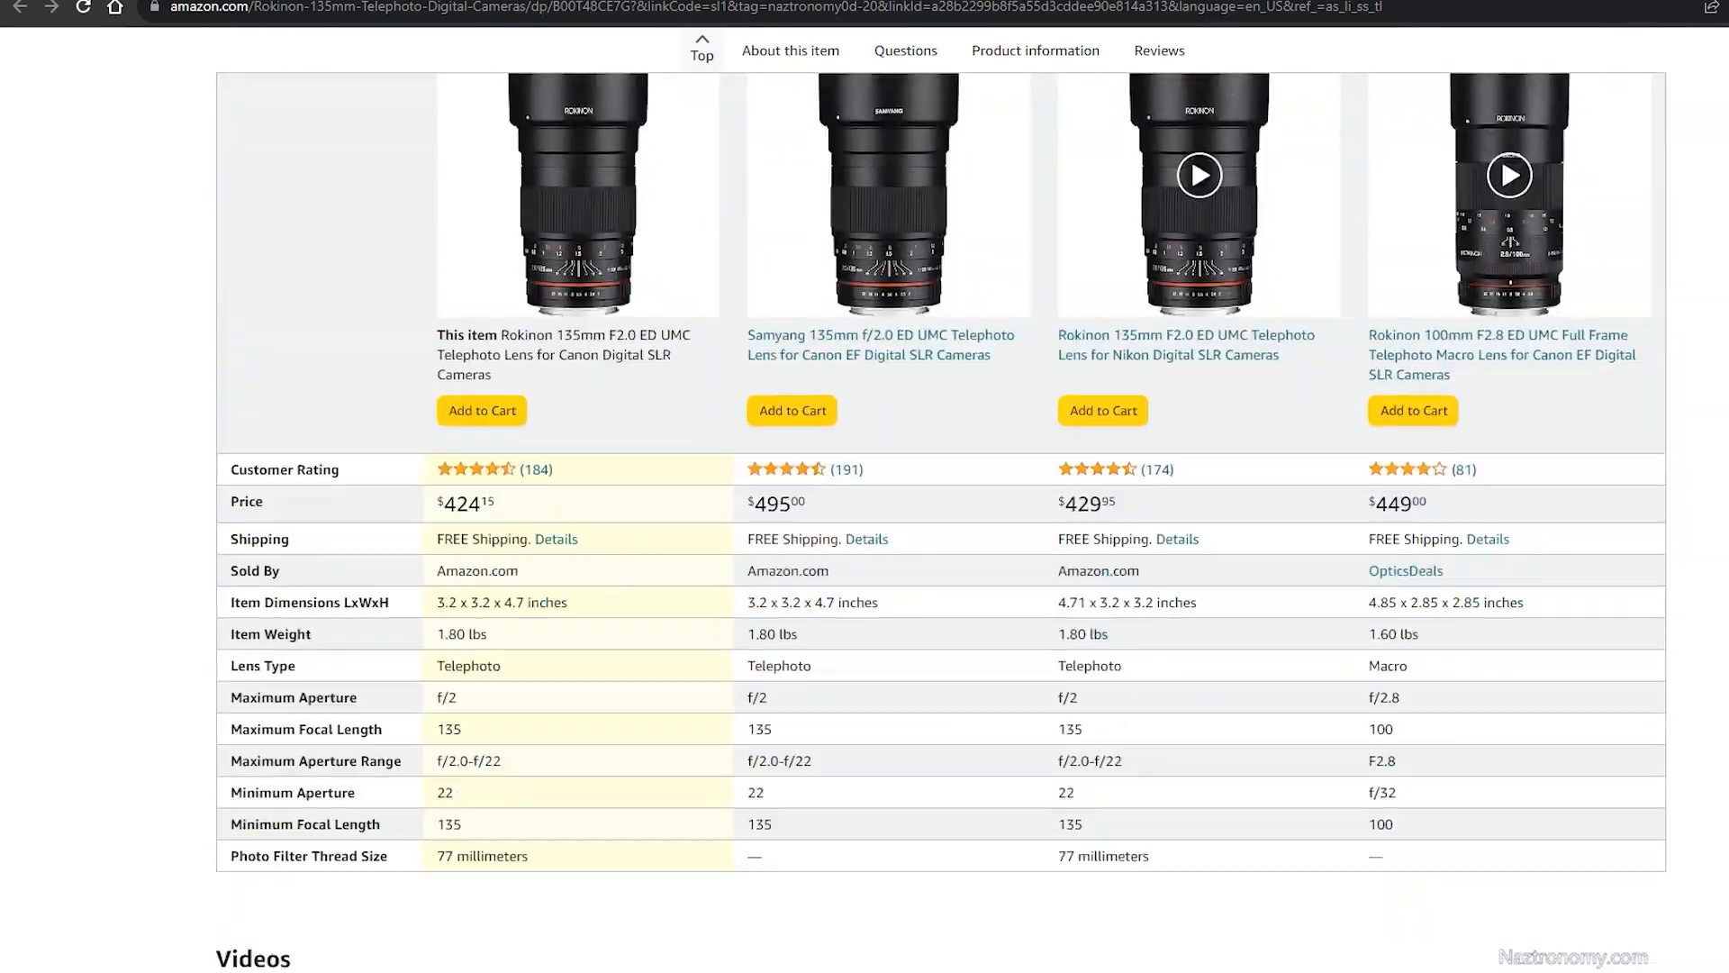
pyautogui.scroll(2, 864, 541)
pyautogui.scroll(-2, 864, 541)
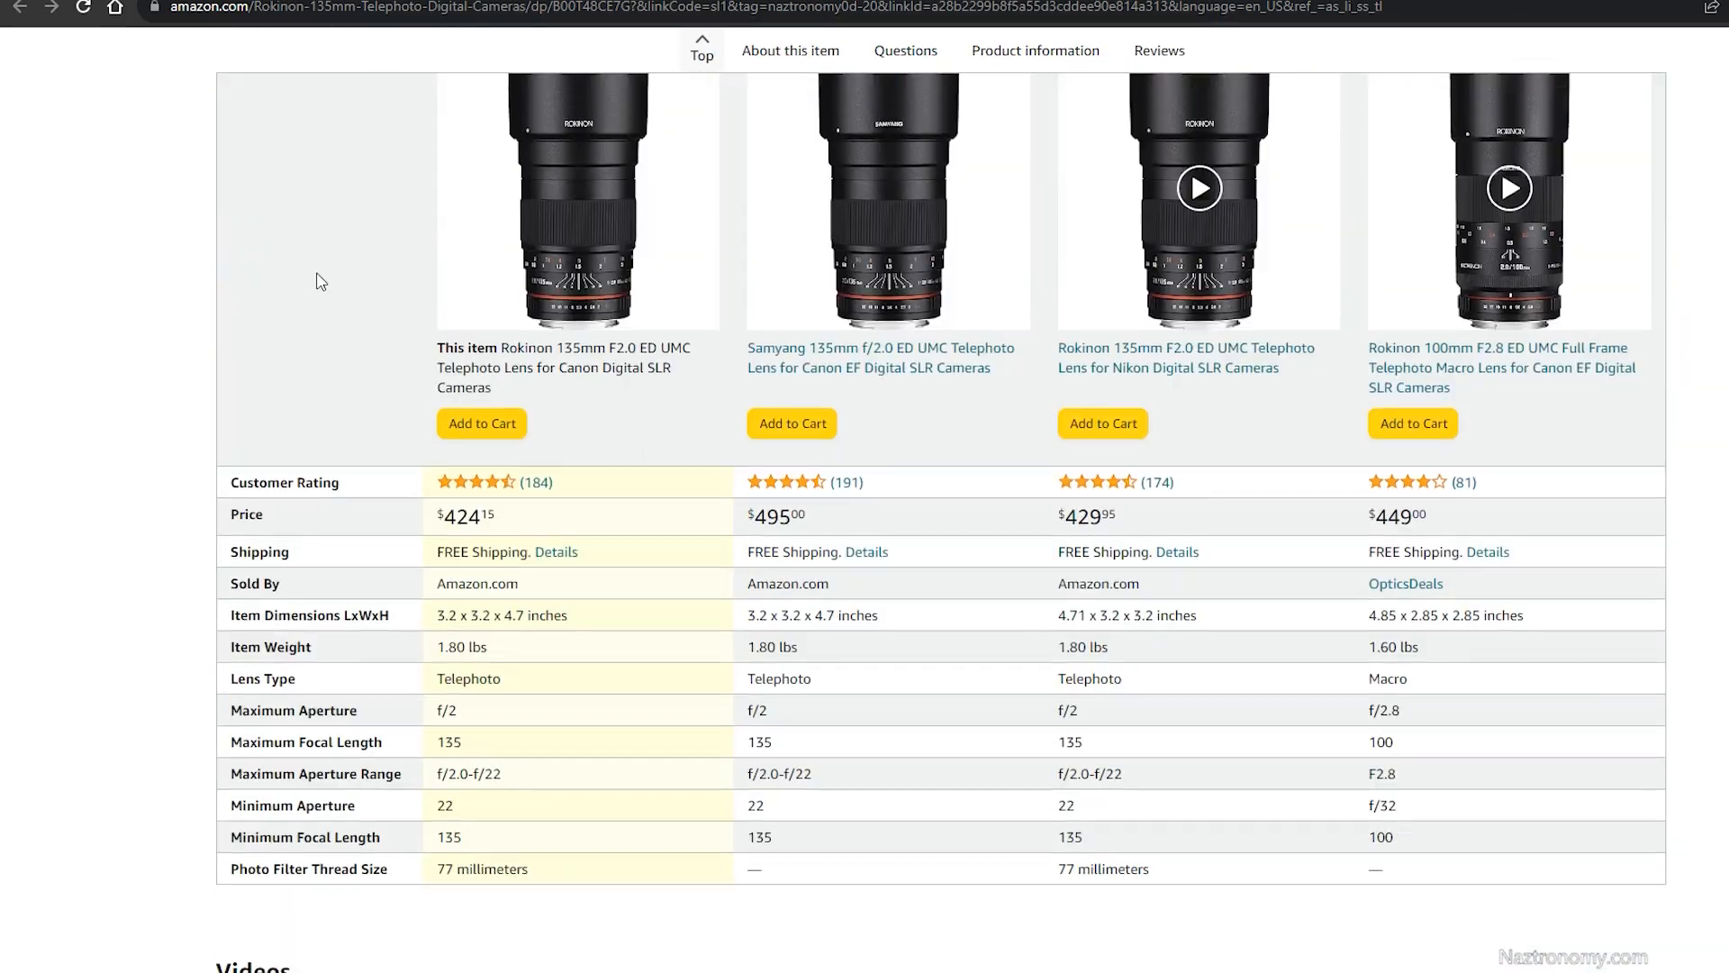
pyautogui.scroll(2, 528, 514)
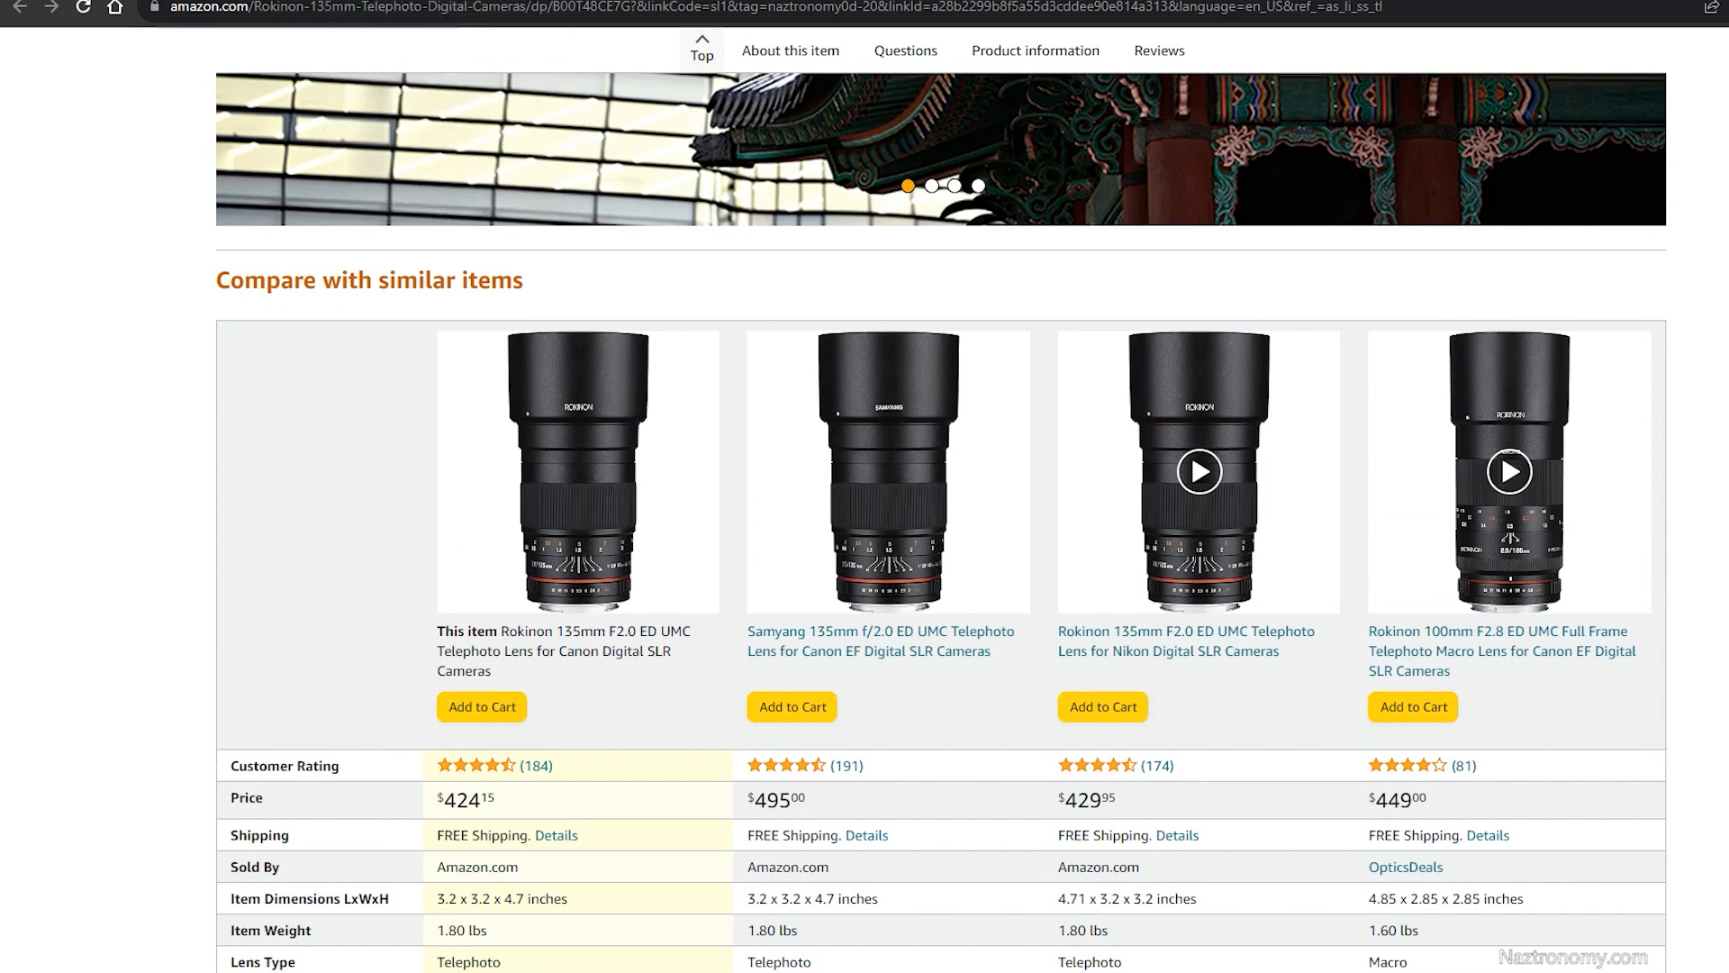
# - Return from the Amazon comparison table to the deals spreadsheet
pyautogui.hotkey('ctrl', 'Tab')
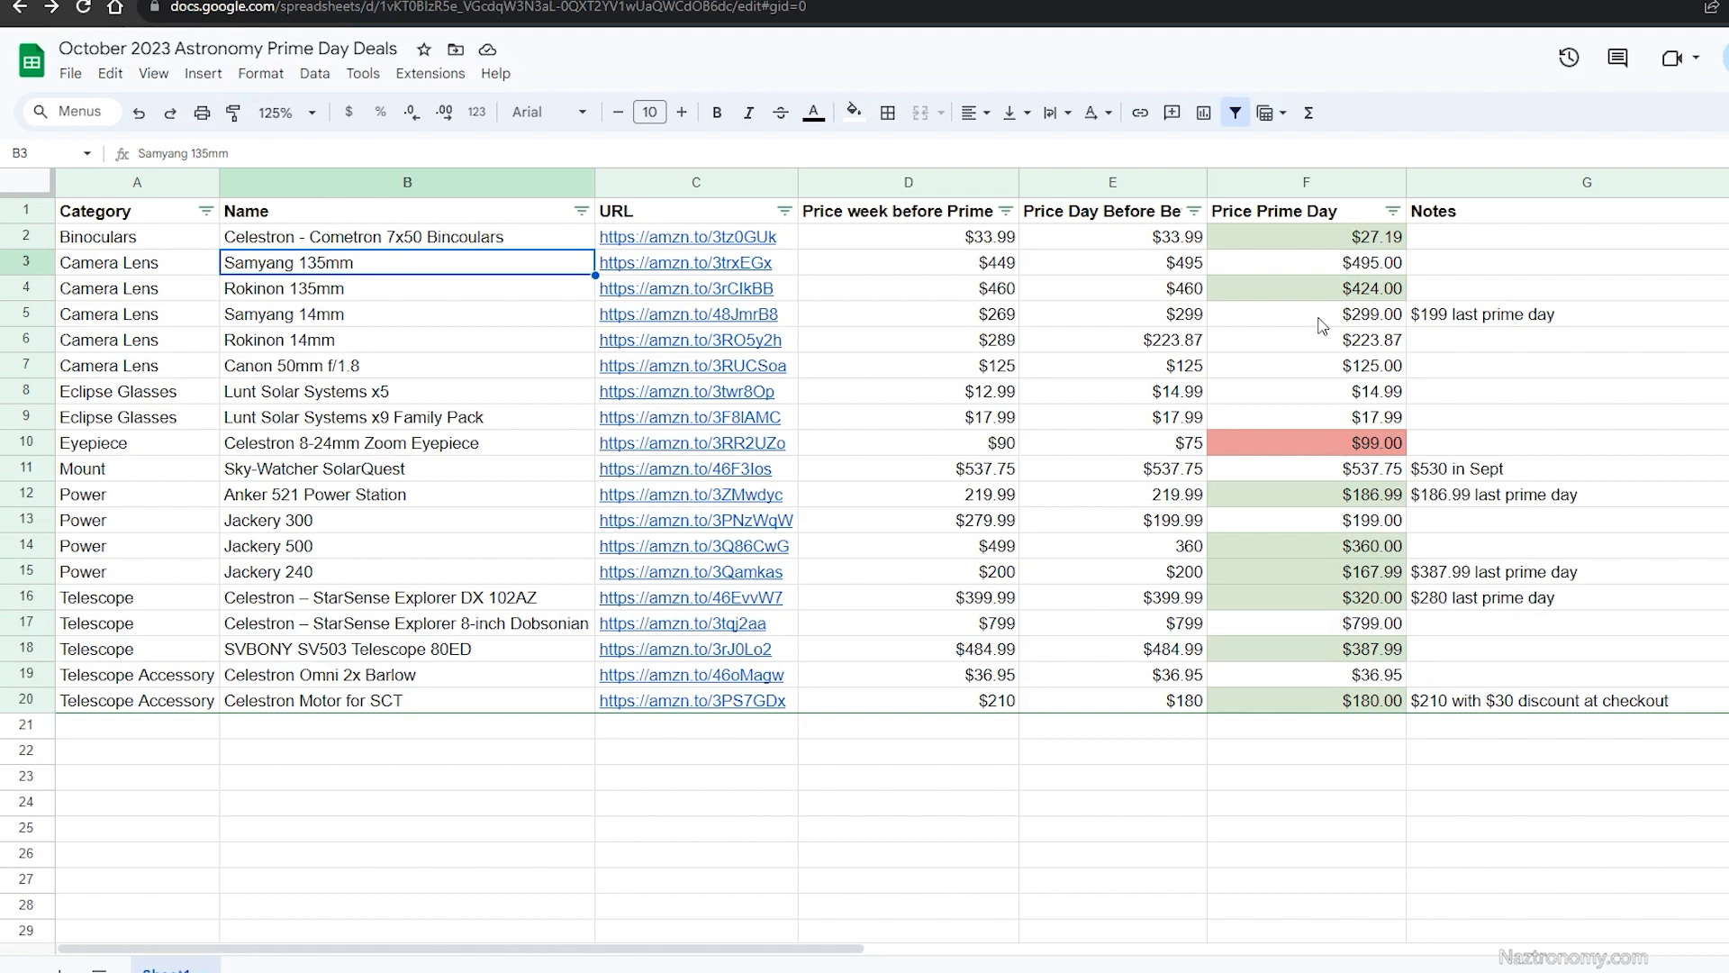
pyautogui.moveTo(382, 322); pyautogui.dragTo(385, 342)
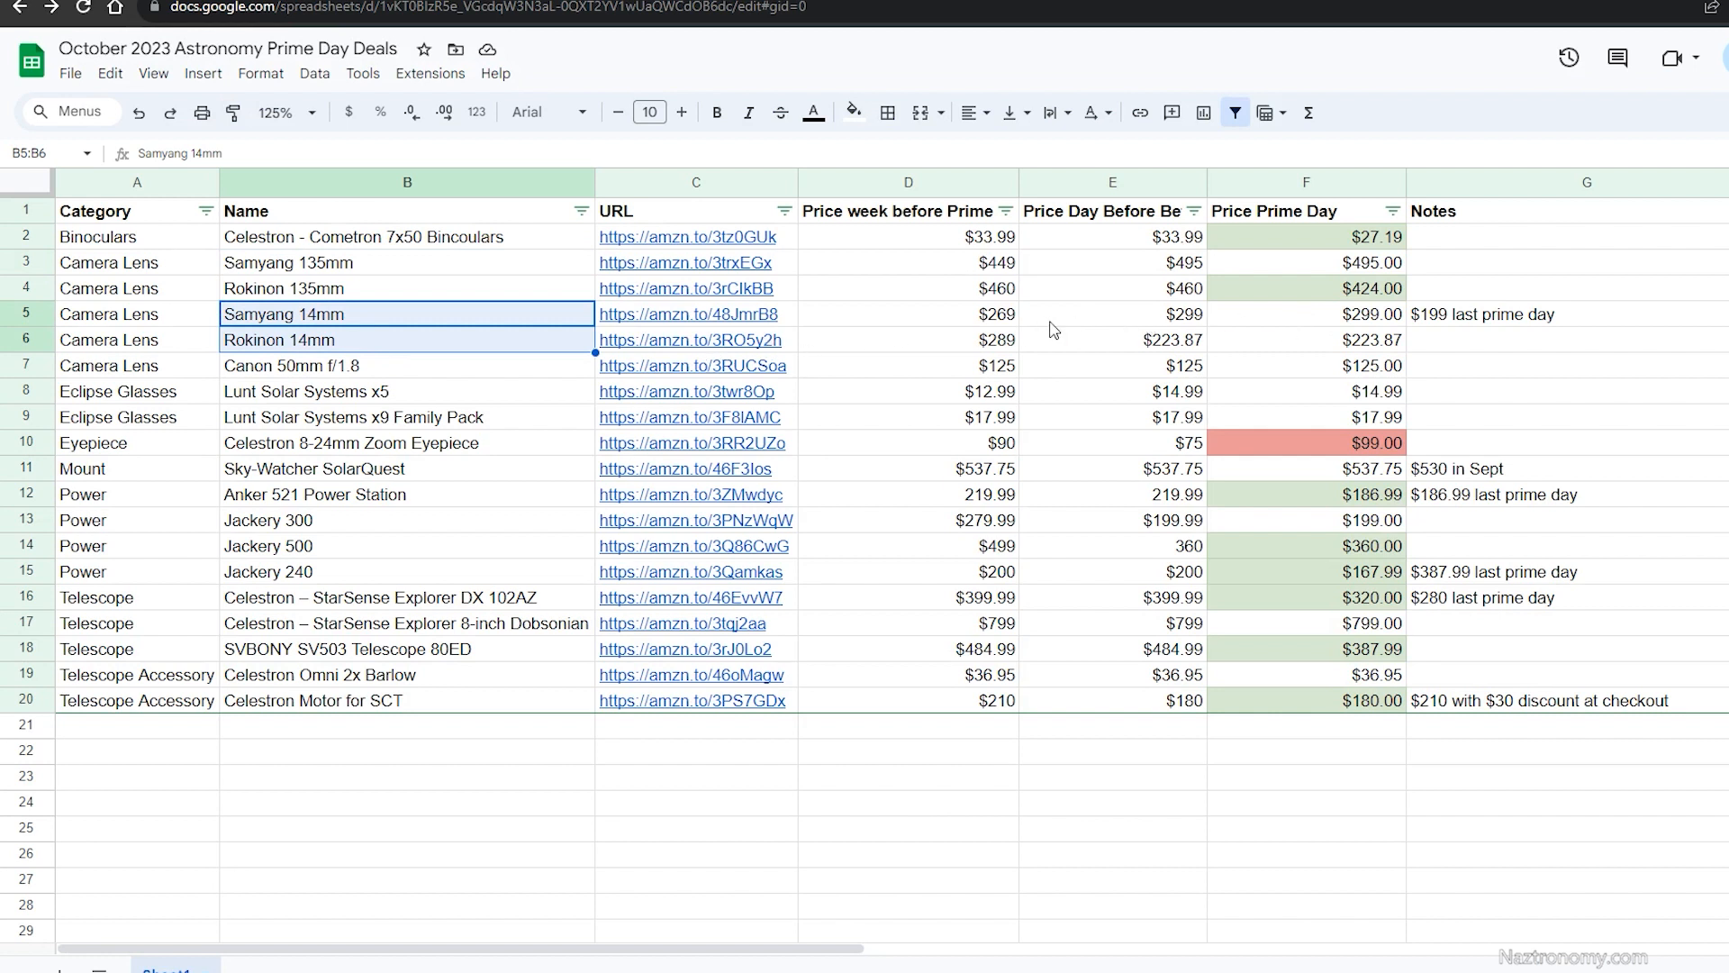
pyautogui.moveTo(1290, 322); pyautogui.dragTo(1503, 325)
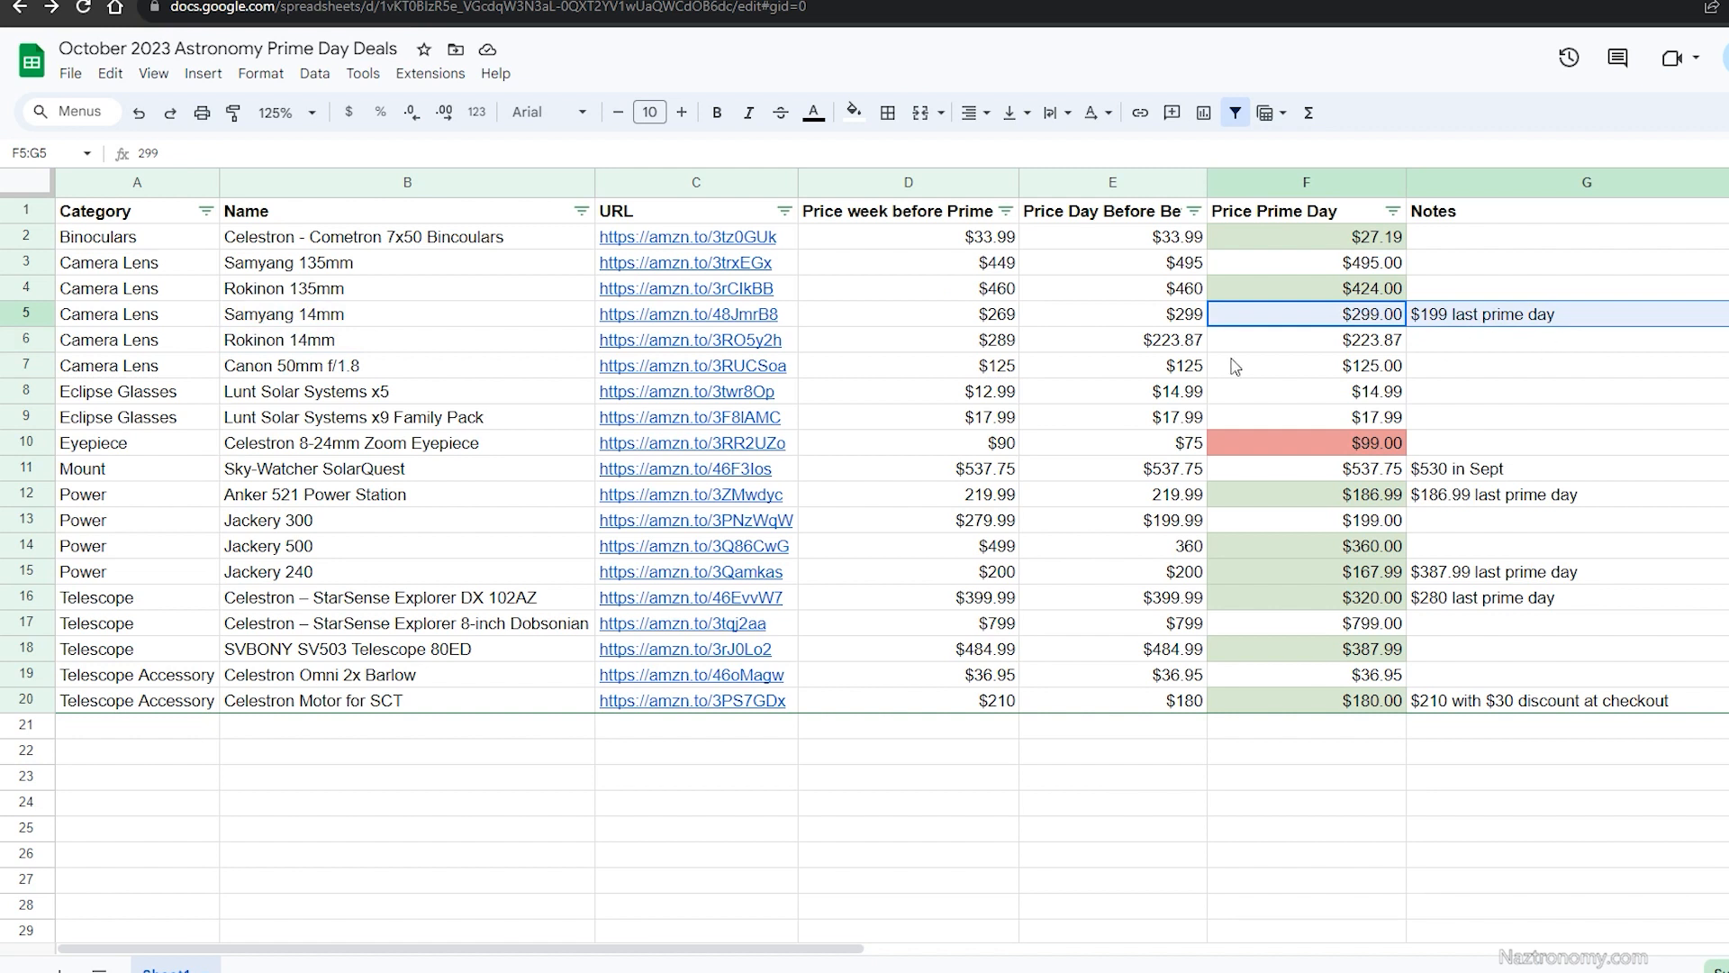
pyautogui.click(1089, 344)
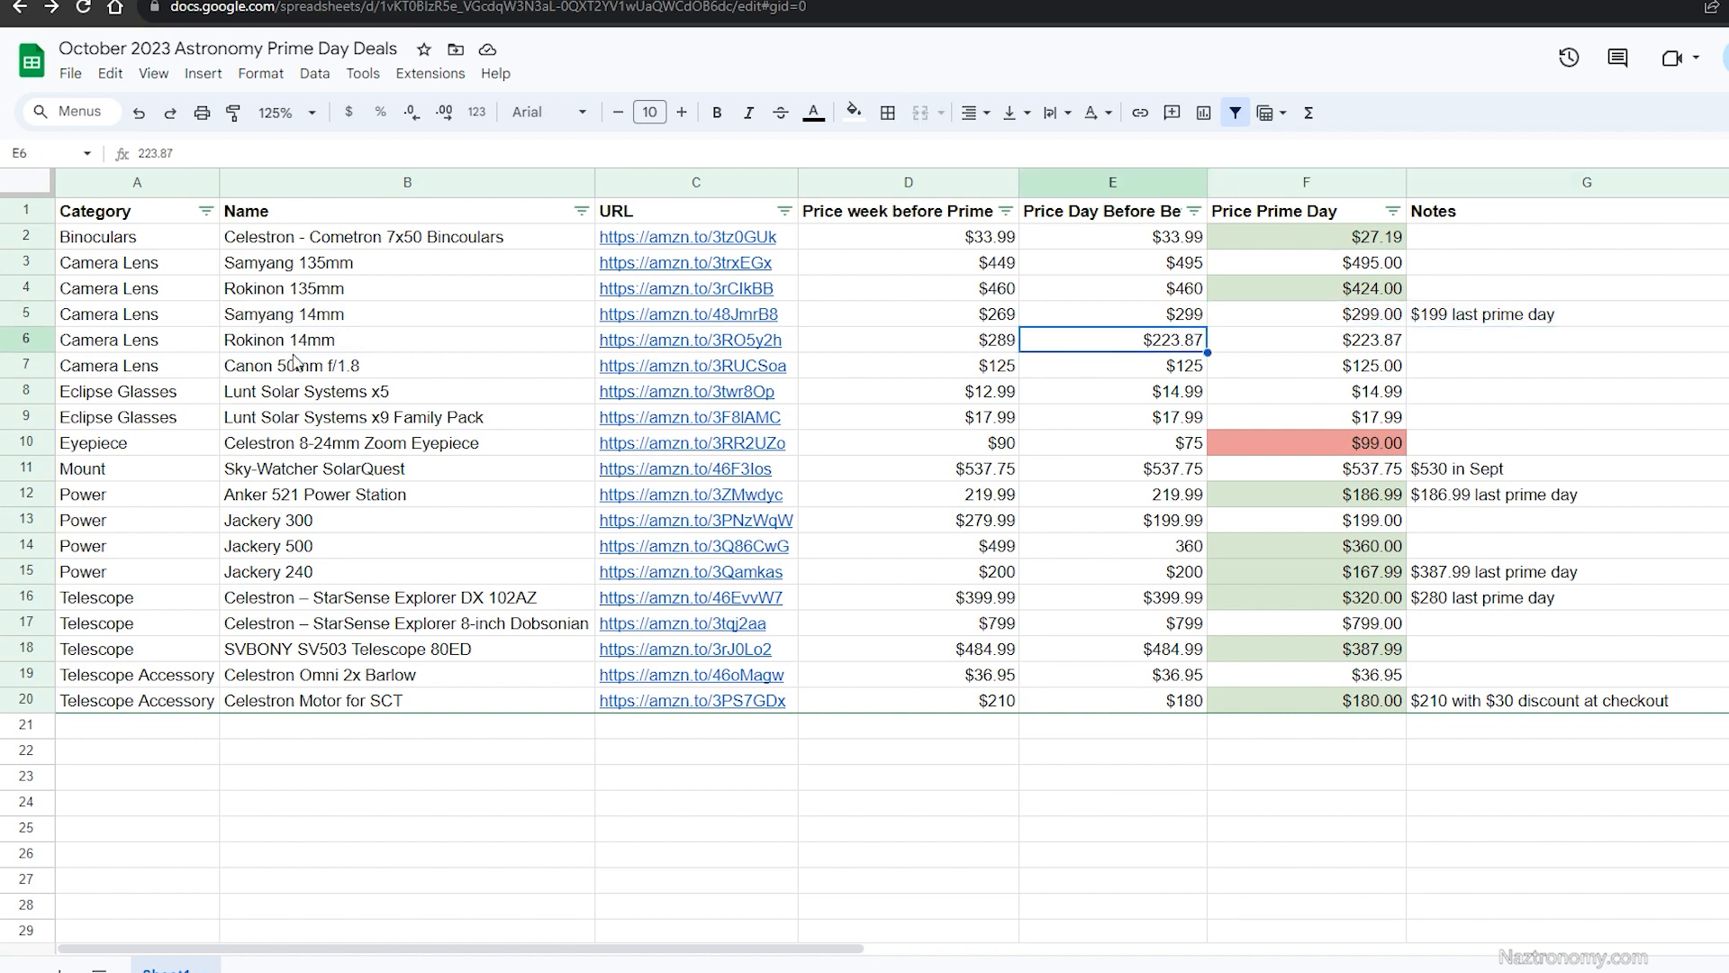
pyautogui.click(1337, 347)
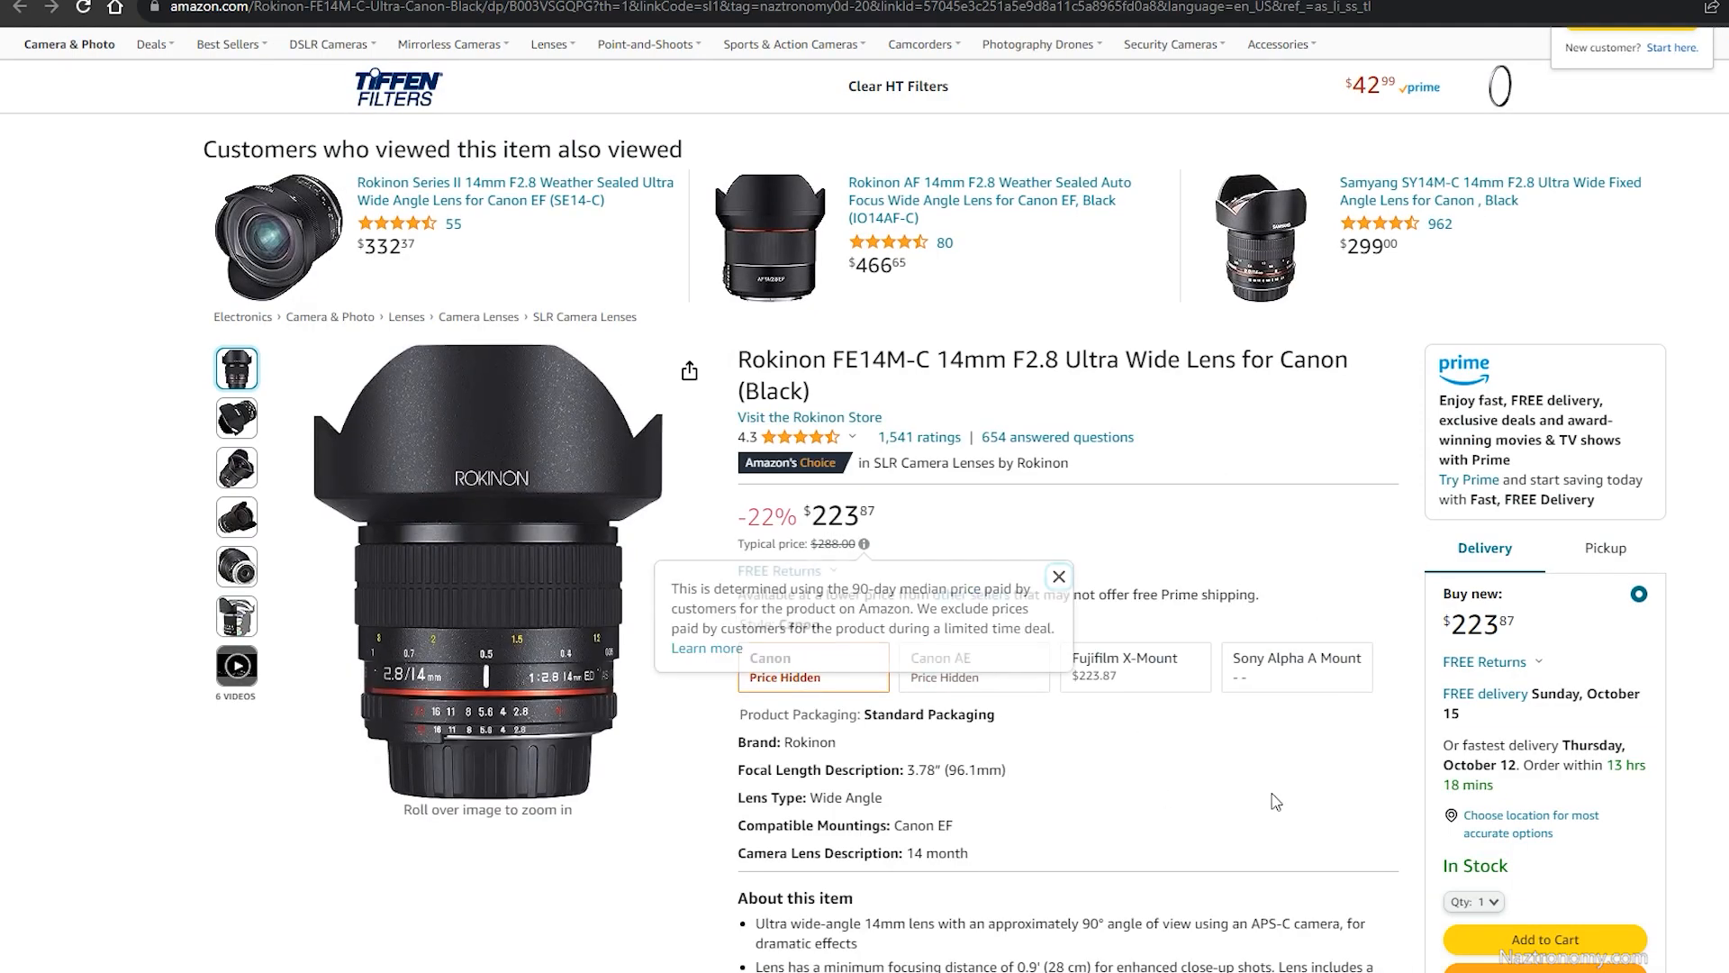
# - Compare the Rokinon 14mm price on the Fujifilm X-Mount version, then back on the Canon mount
pyautogui.click(1143, 665)
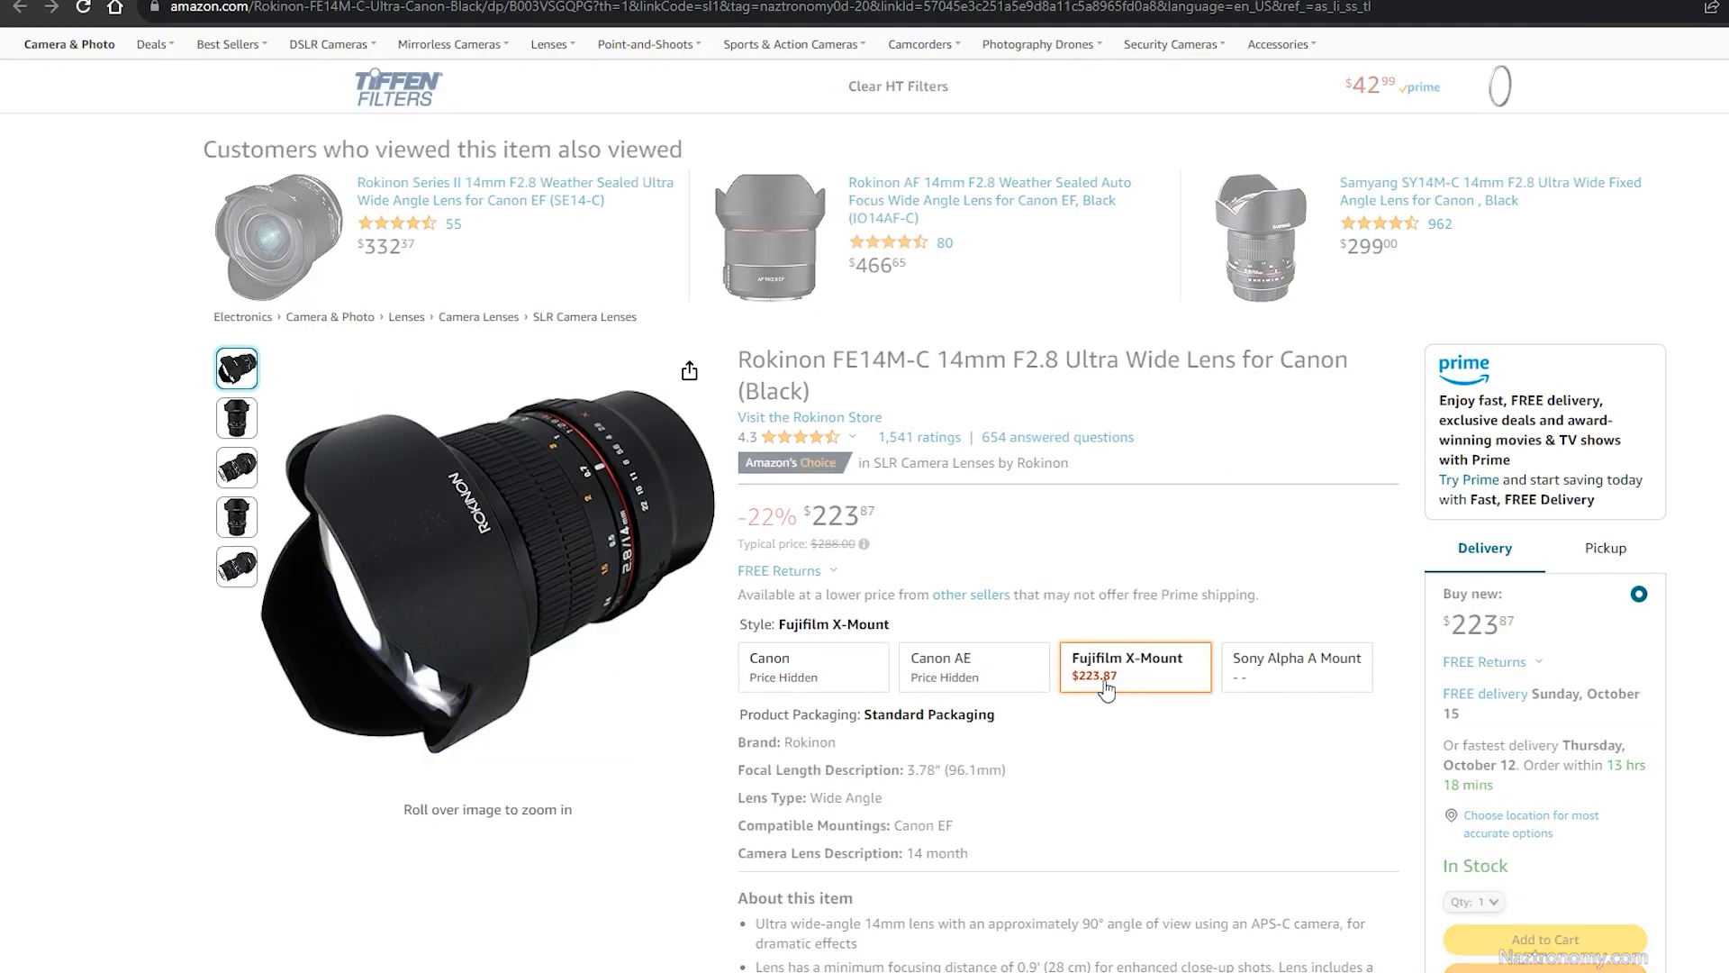
pyautogui.click(825, 669)
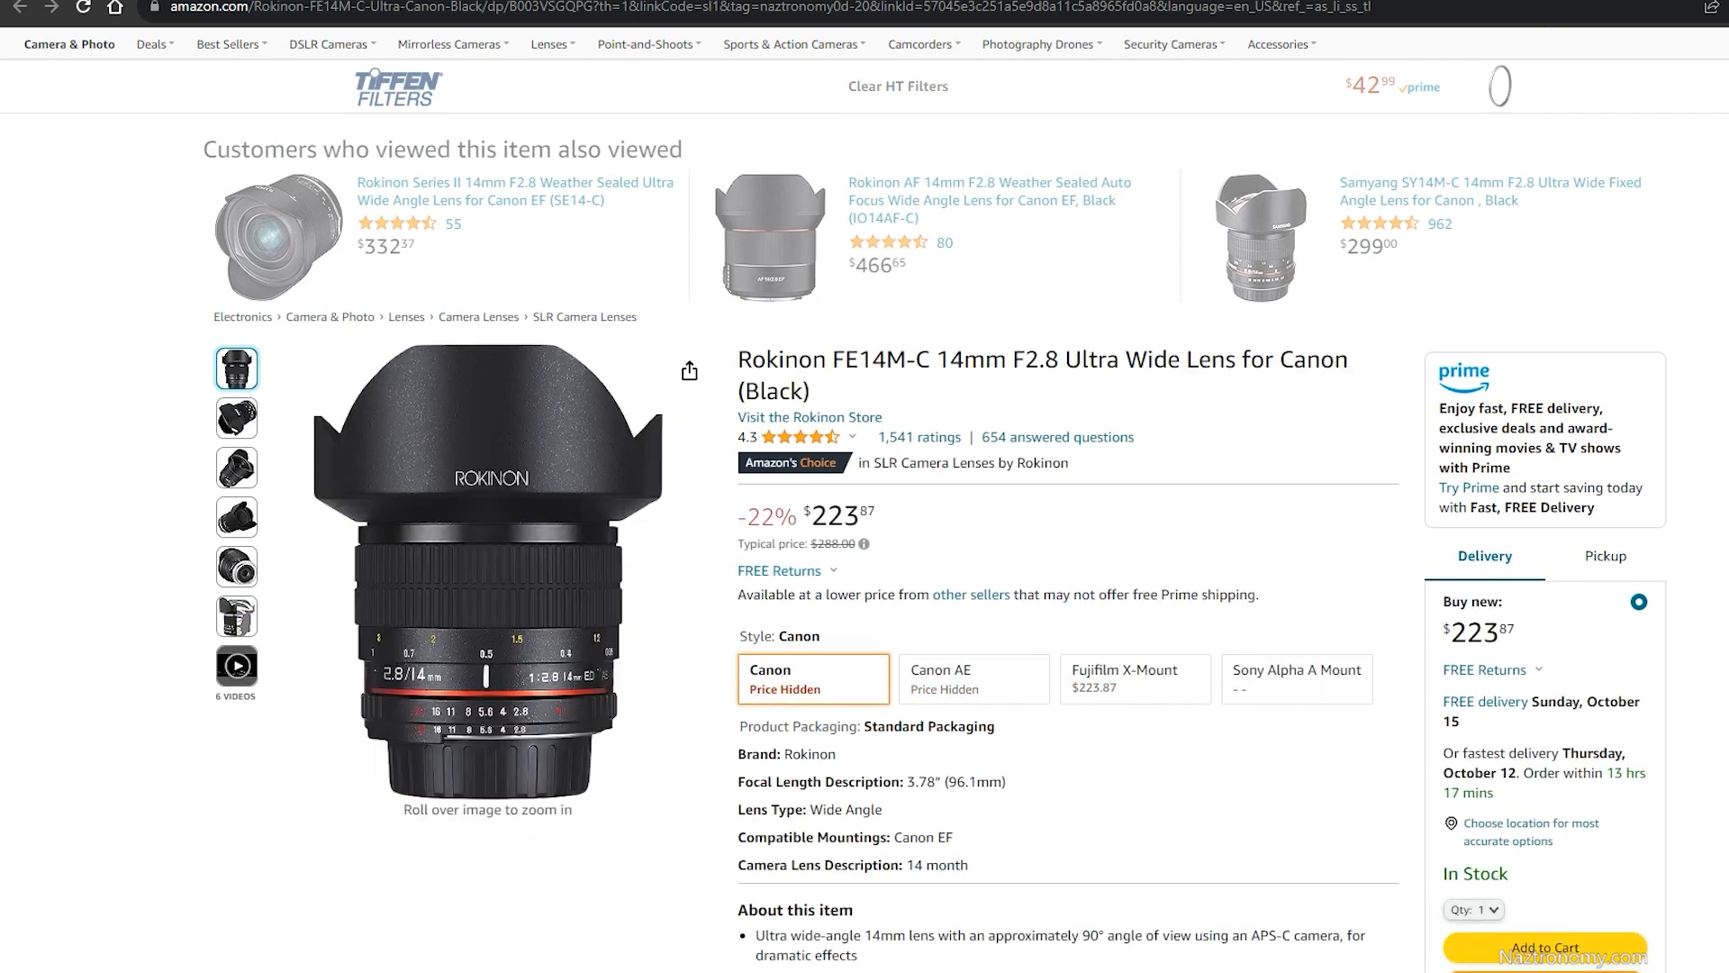
pyautogui.scroll(-1, 864, 540)
pyautogui.scroll(1, 1336, 180)
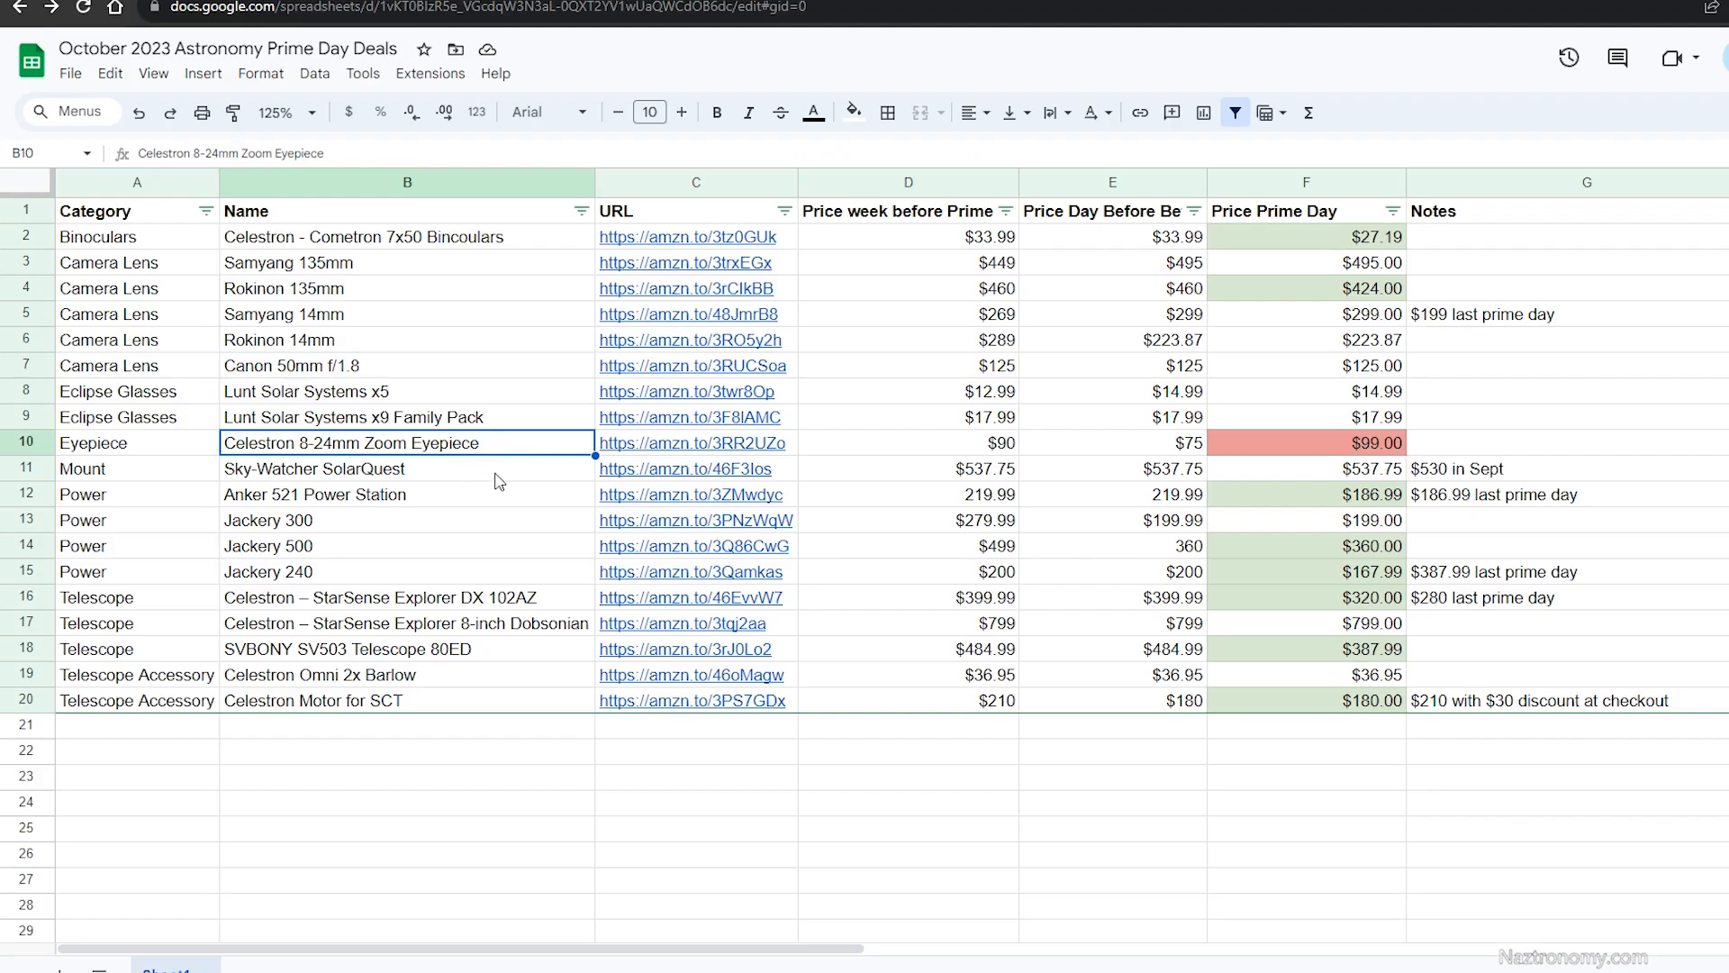
pyautogui.click(354, 500)
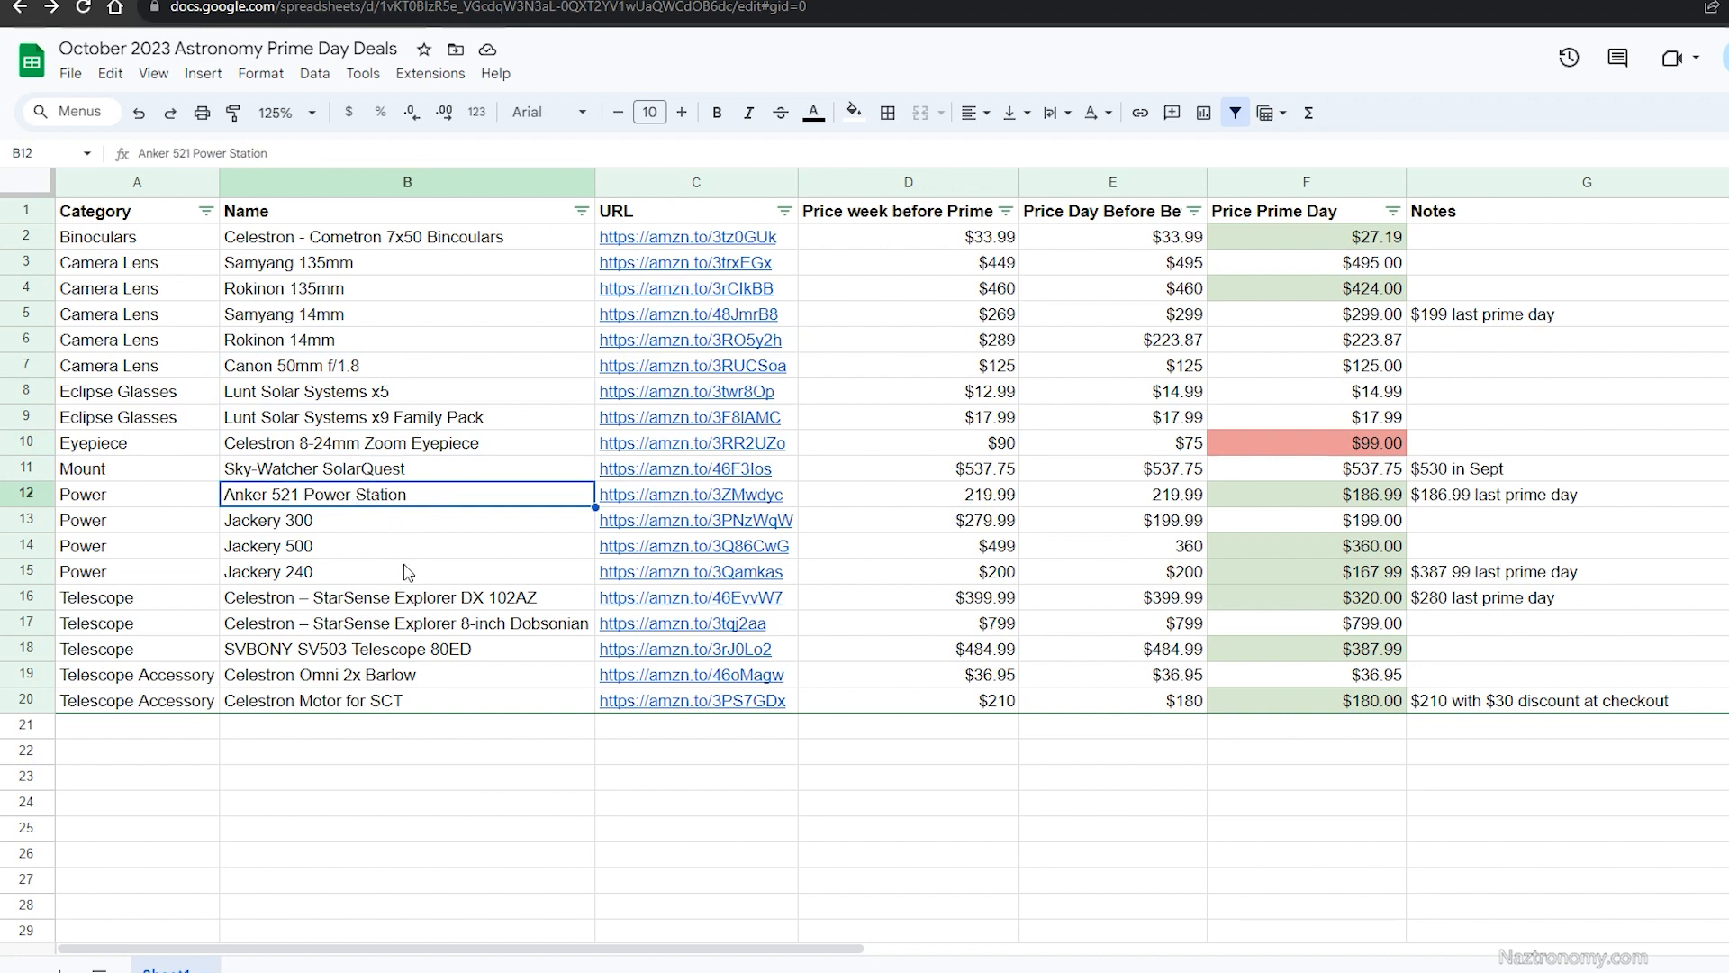
pyautogui.moveTo(406, 571); pyautogui.dragTo(373, 504)
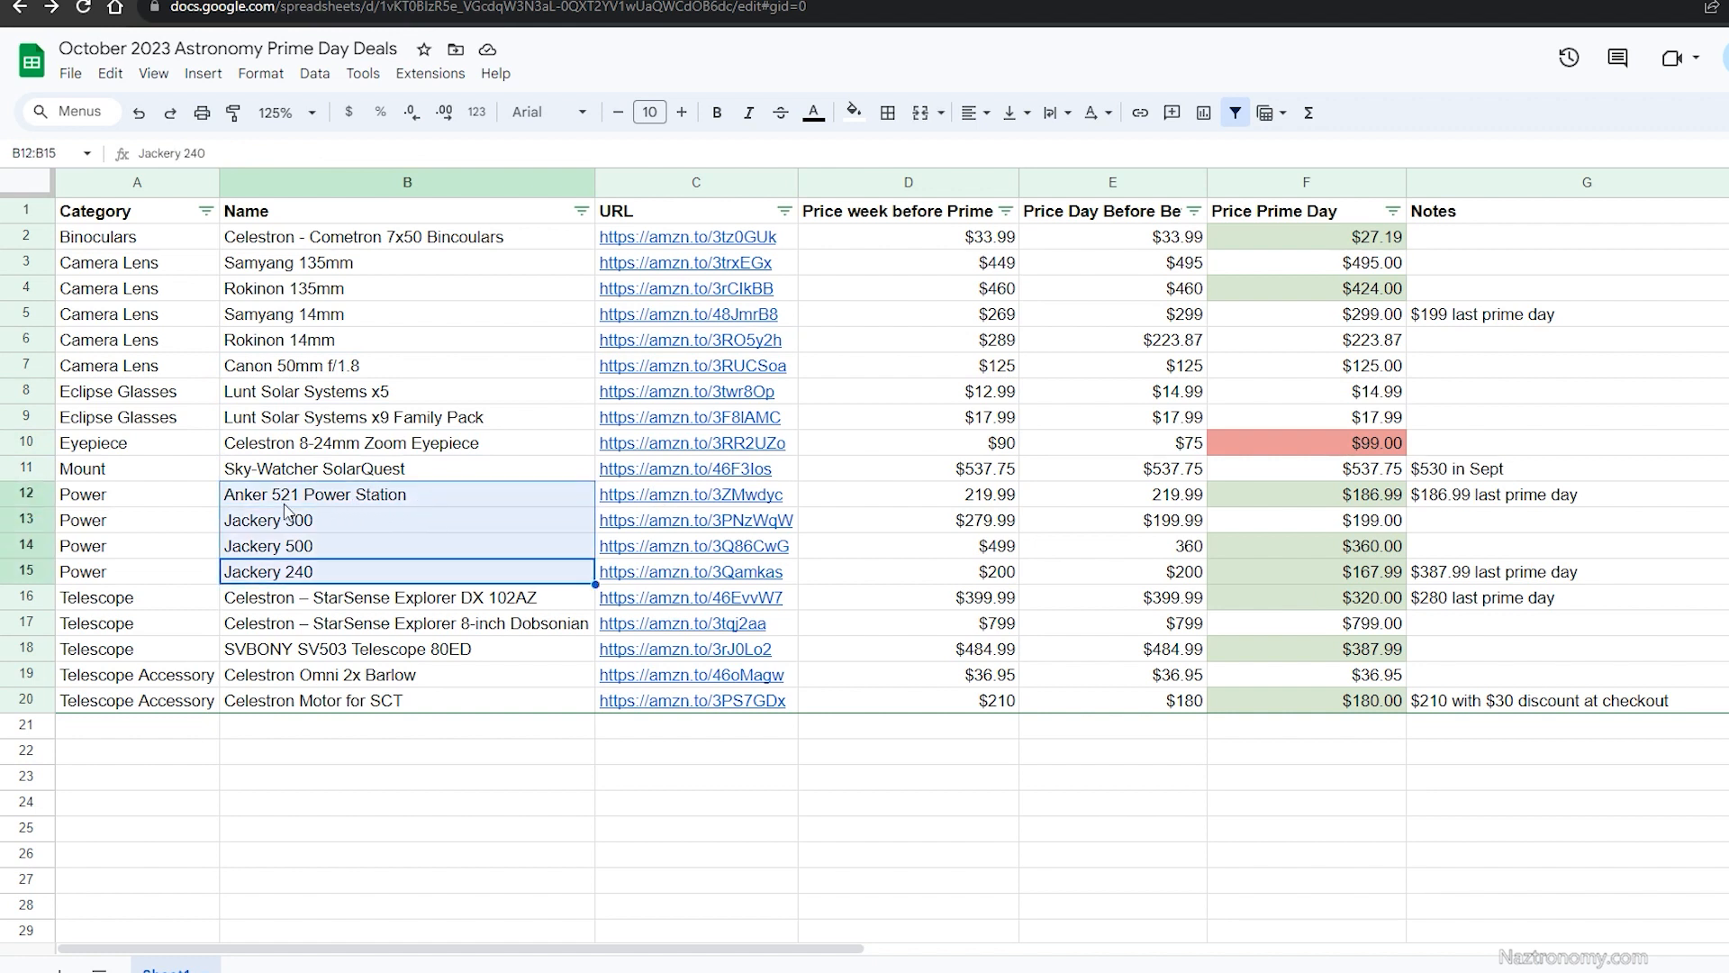
pyautogui.click(1354, 499)
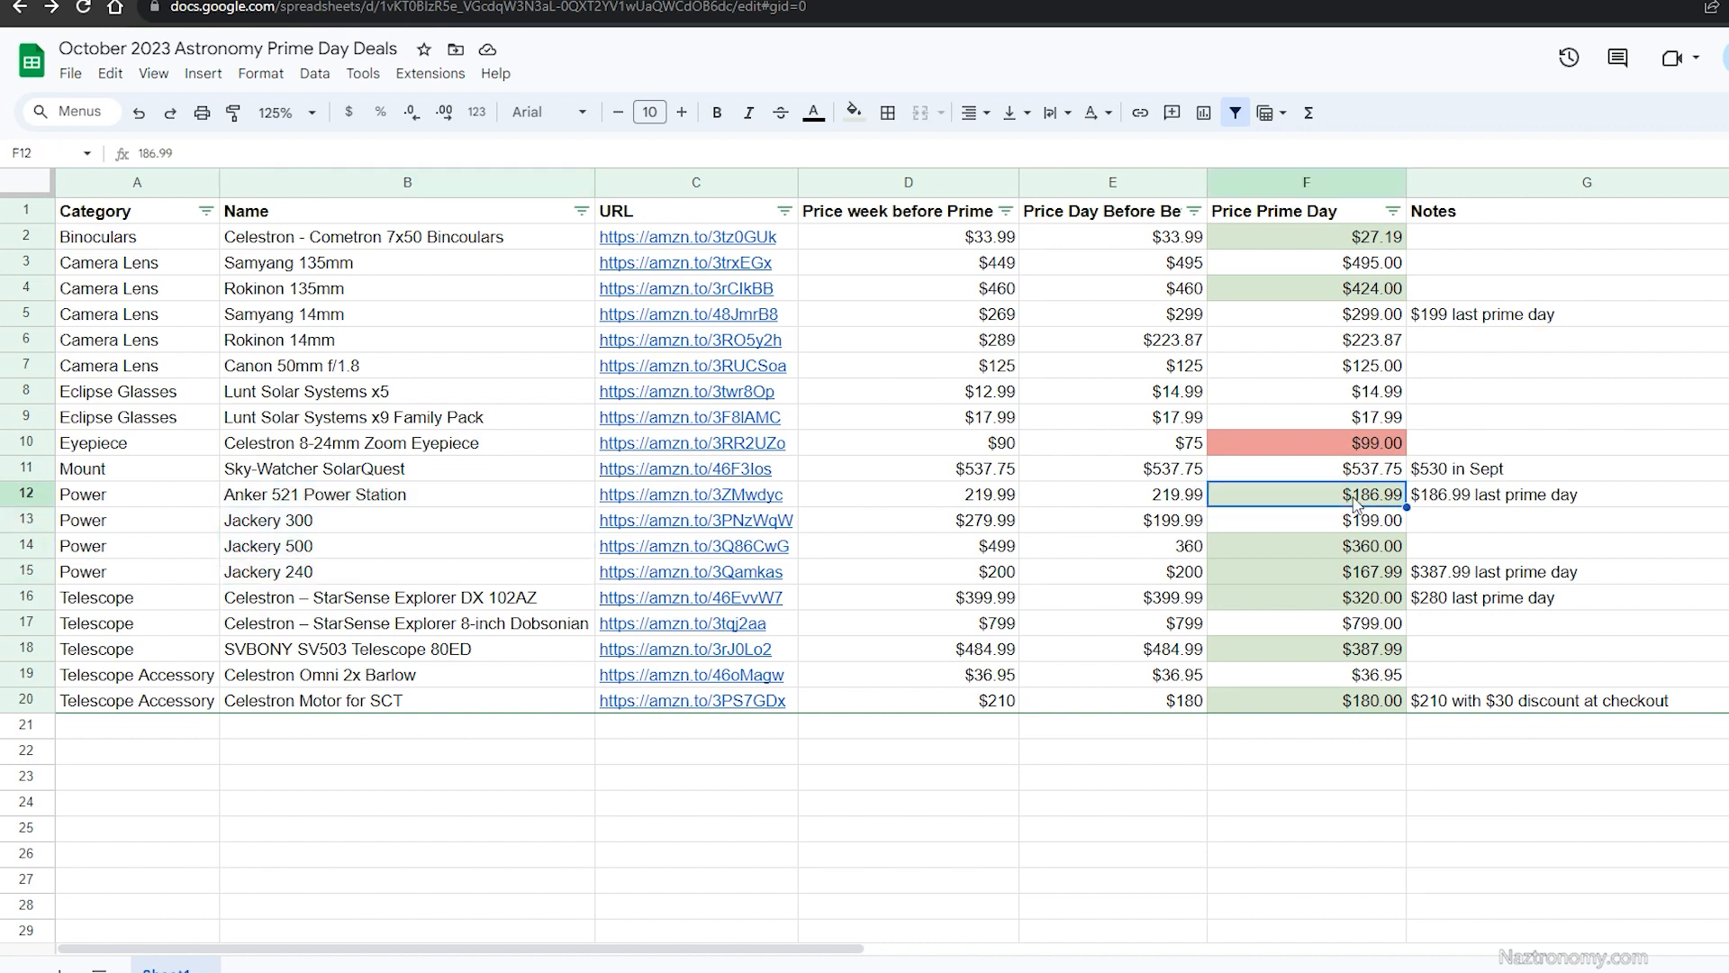
pyautogui.click(1454, 503)
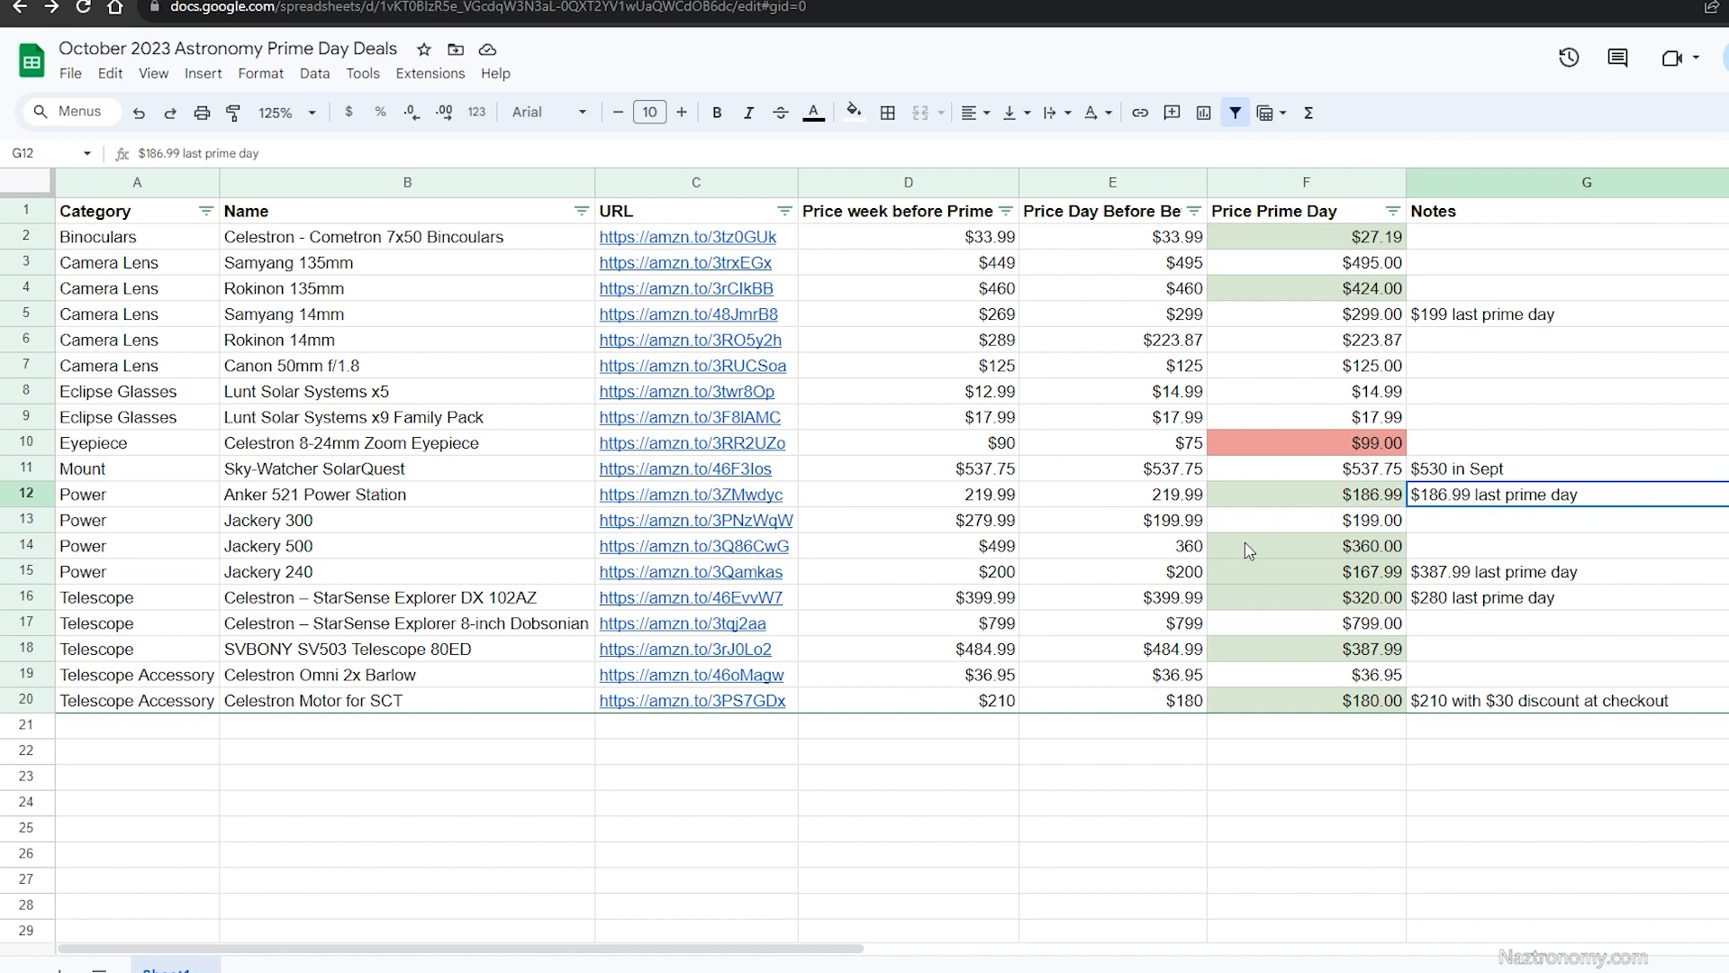
pyautogui.click(398, 526)
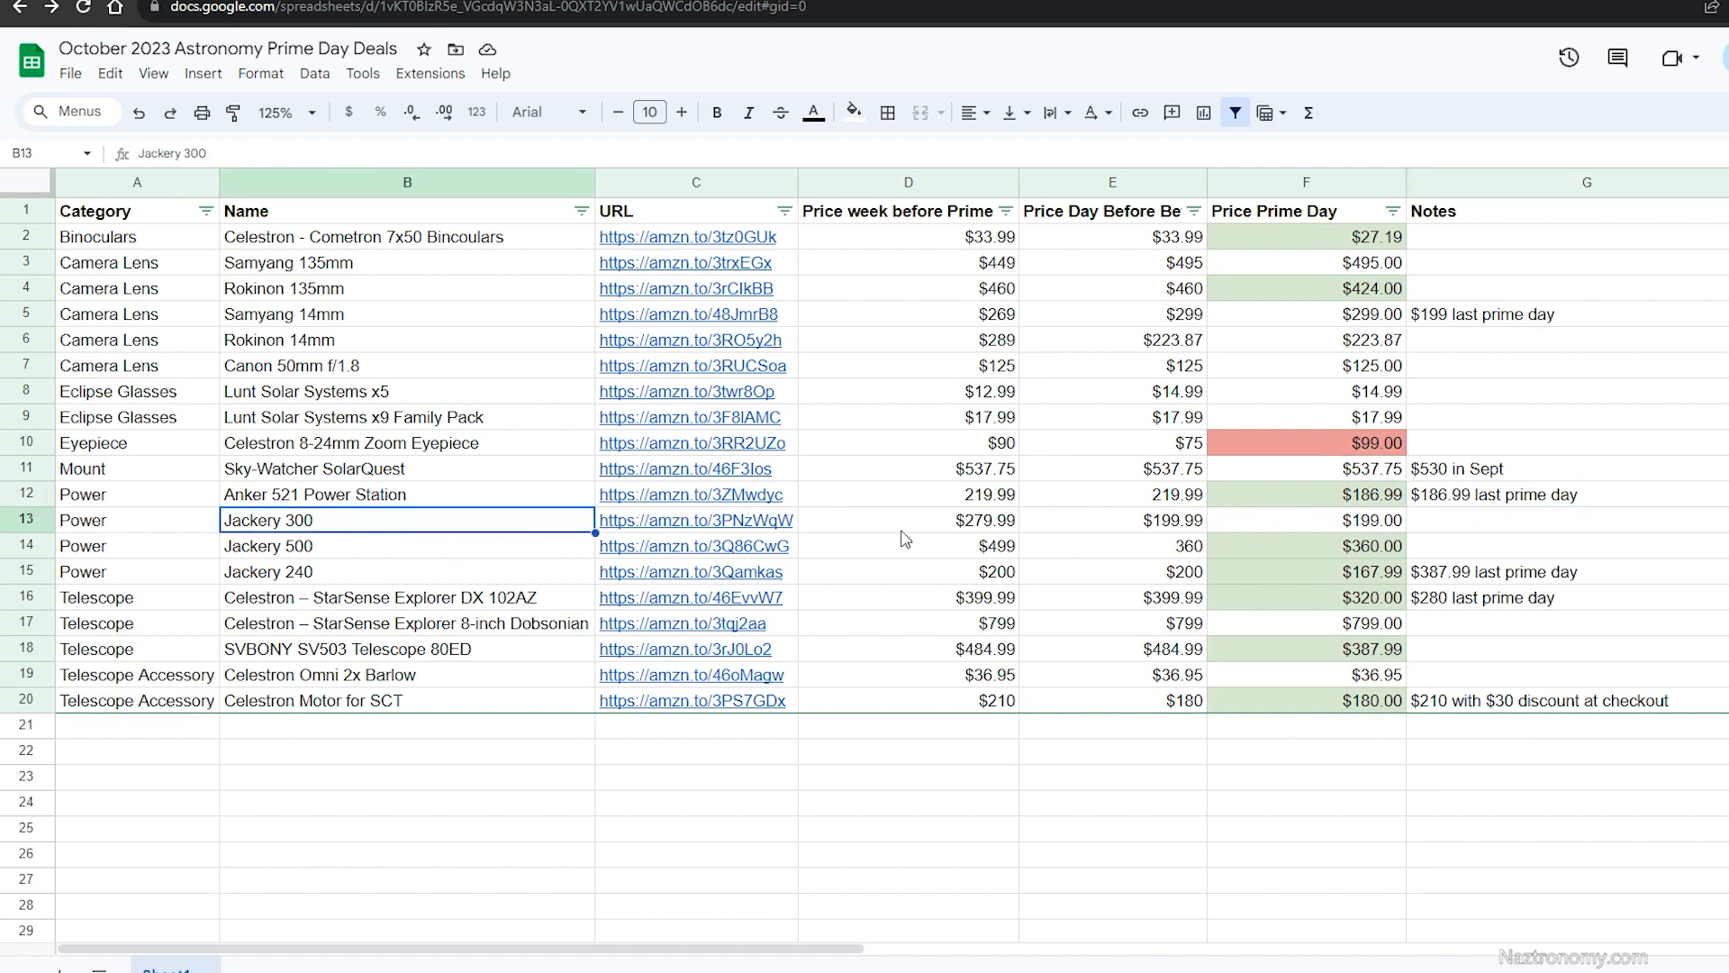
pyautogui.click(1281, 525)
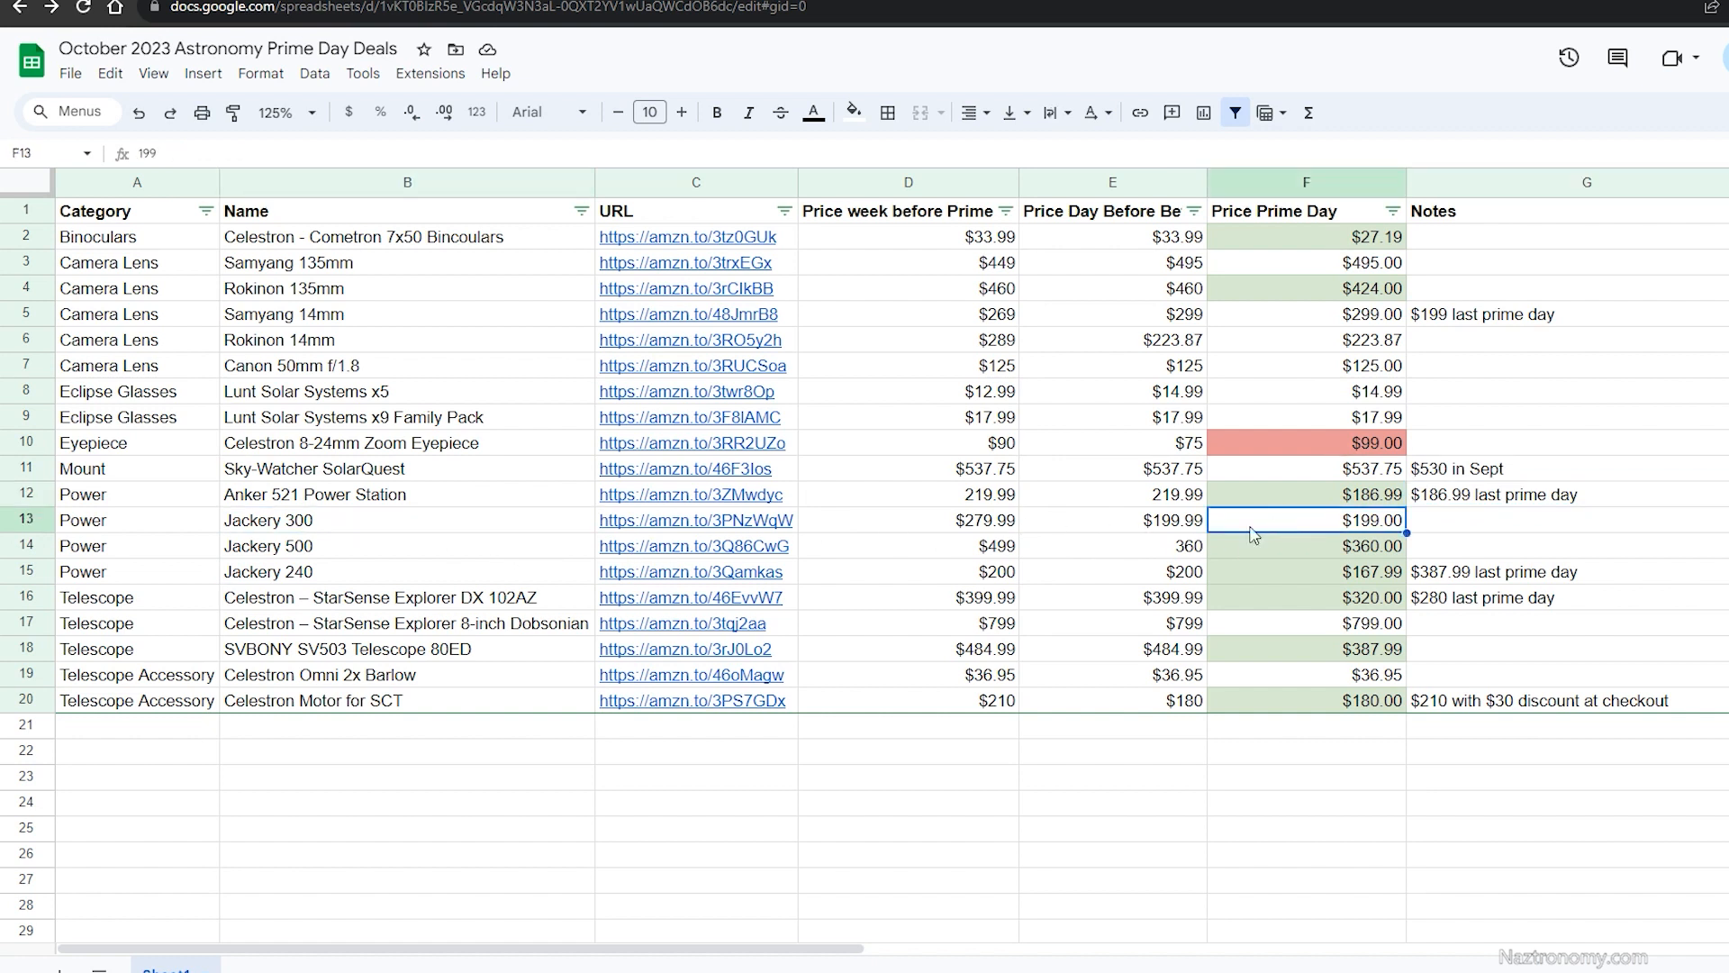
pyautogui.click(1148, 532)
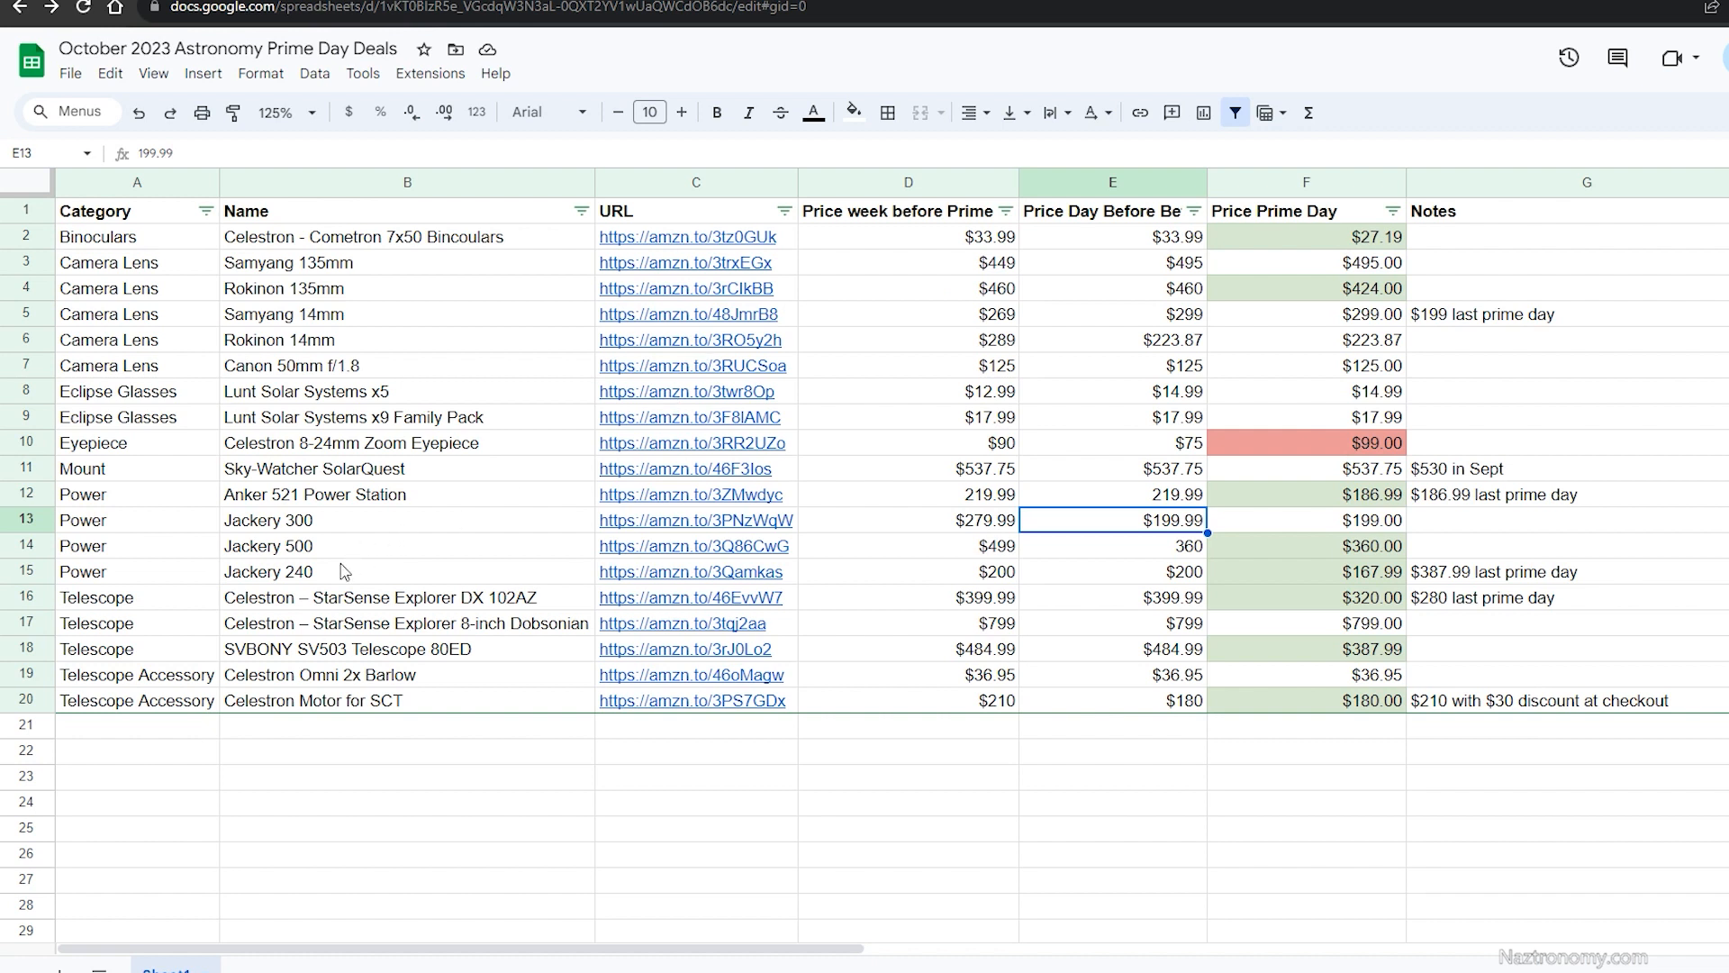
pyautogui.moveTo(332, 558); pyautogui.dragTo(352, 573)
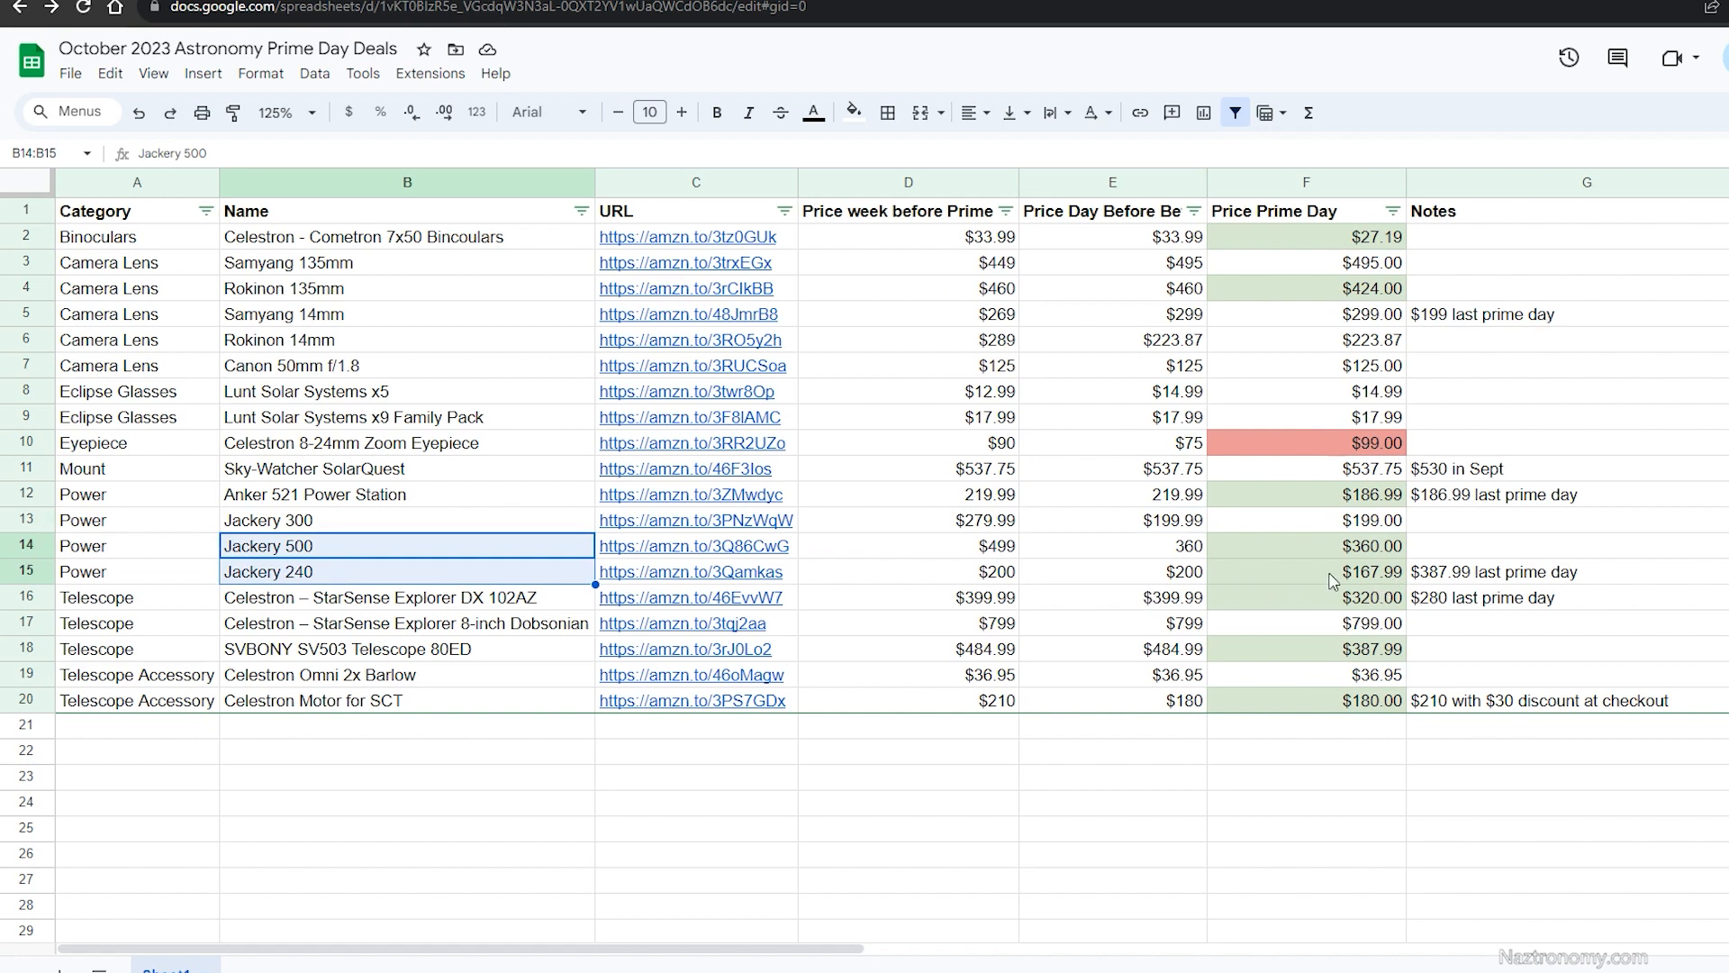
pyautogui.click(1355, 577)
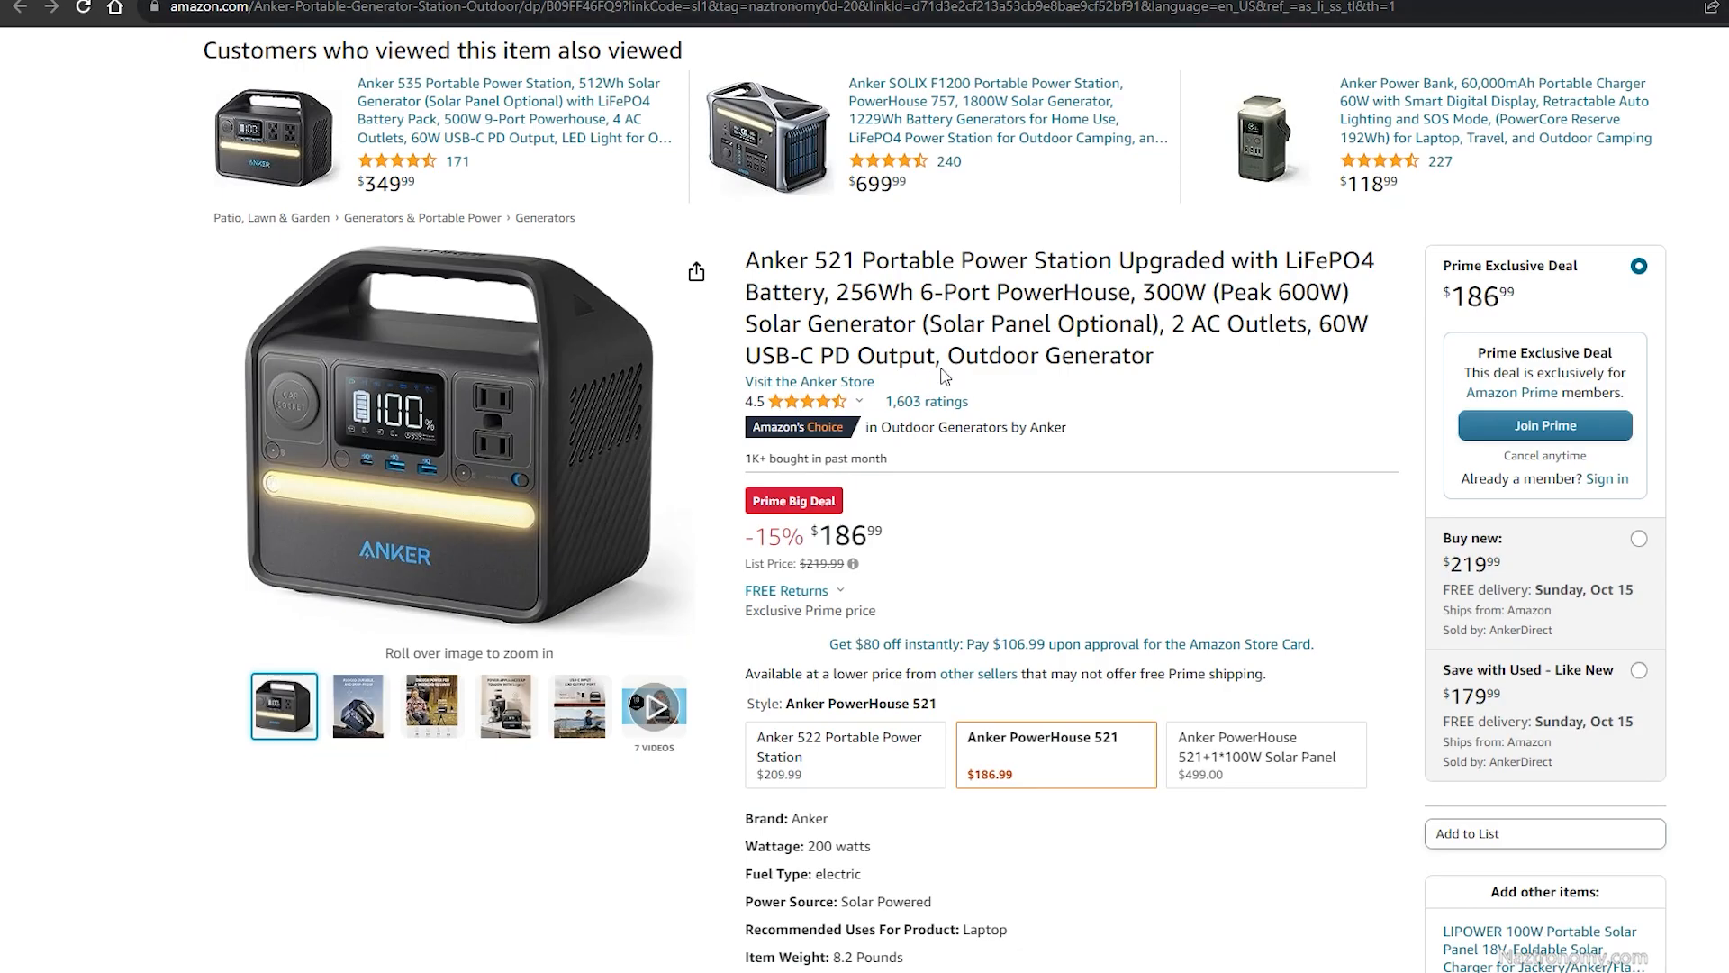
pyautogui.scroll(-1, 962, 574)
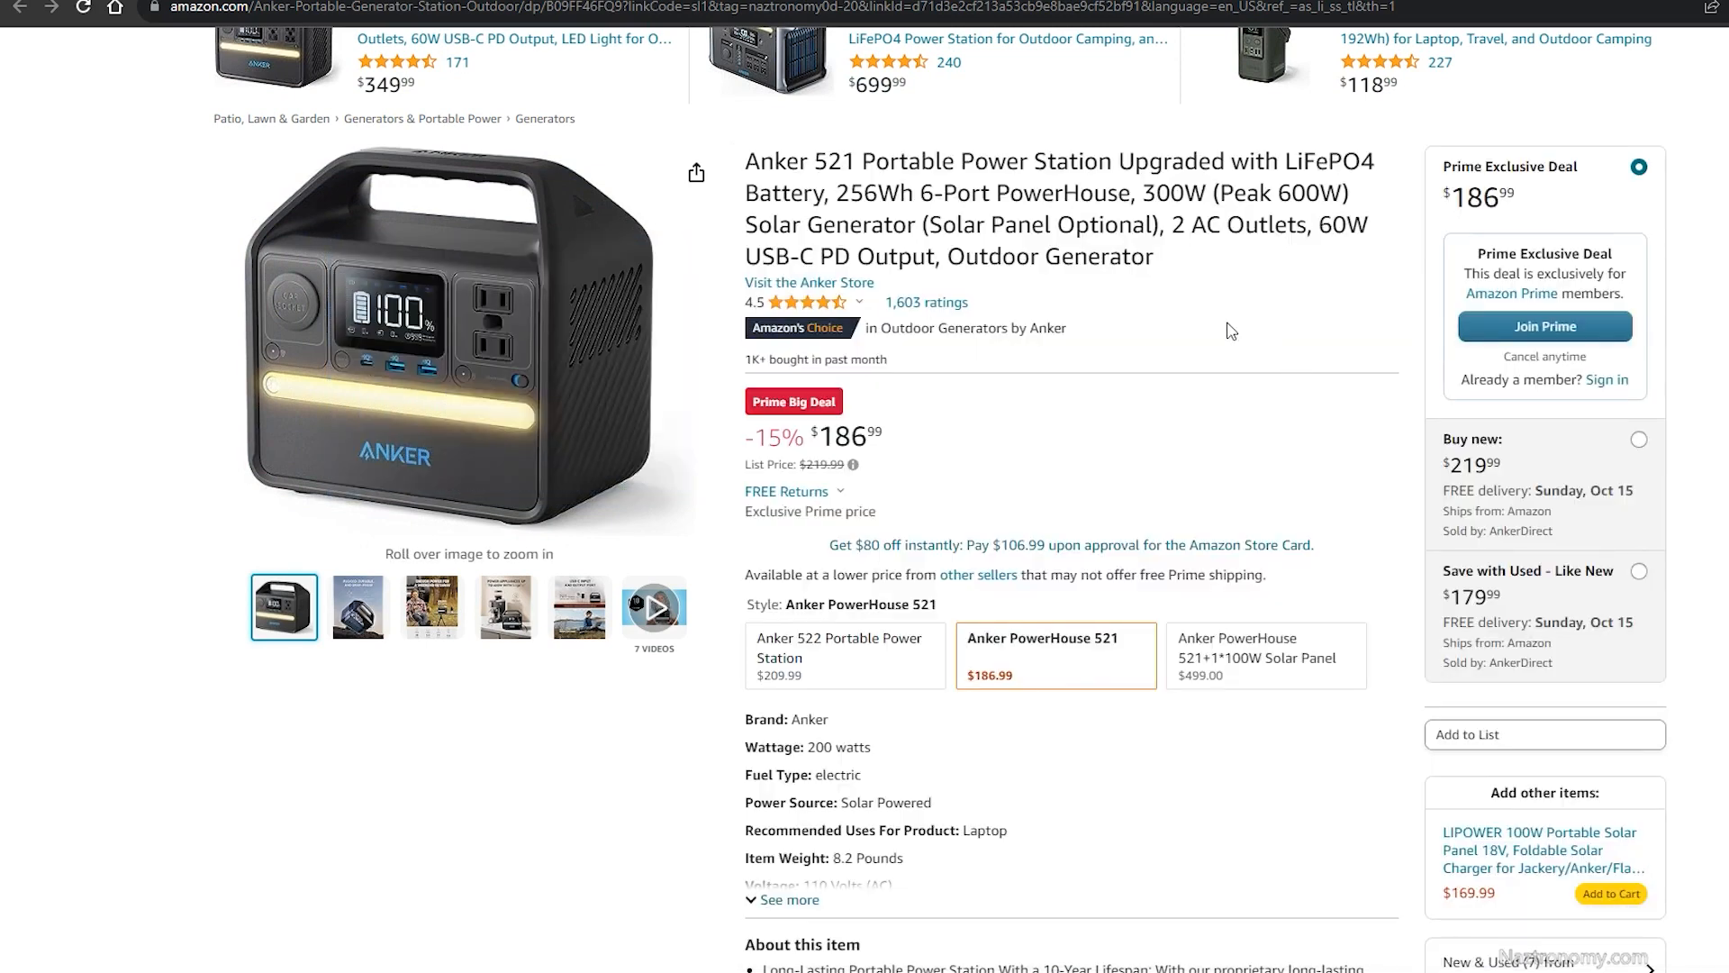
pyautogui.scroll(1, 1163, 422)
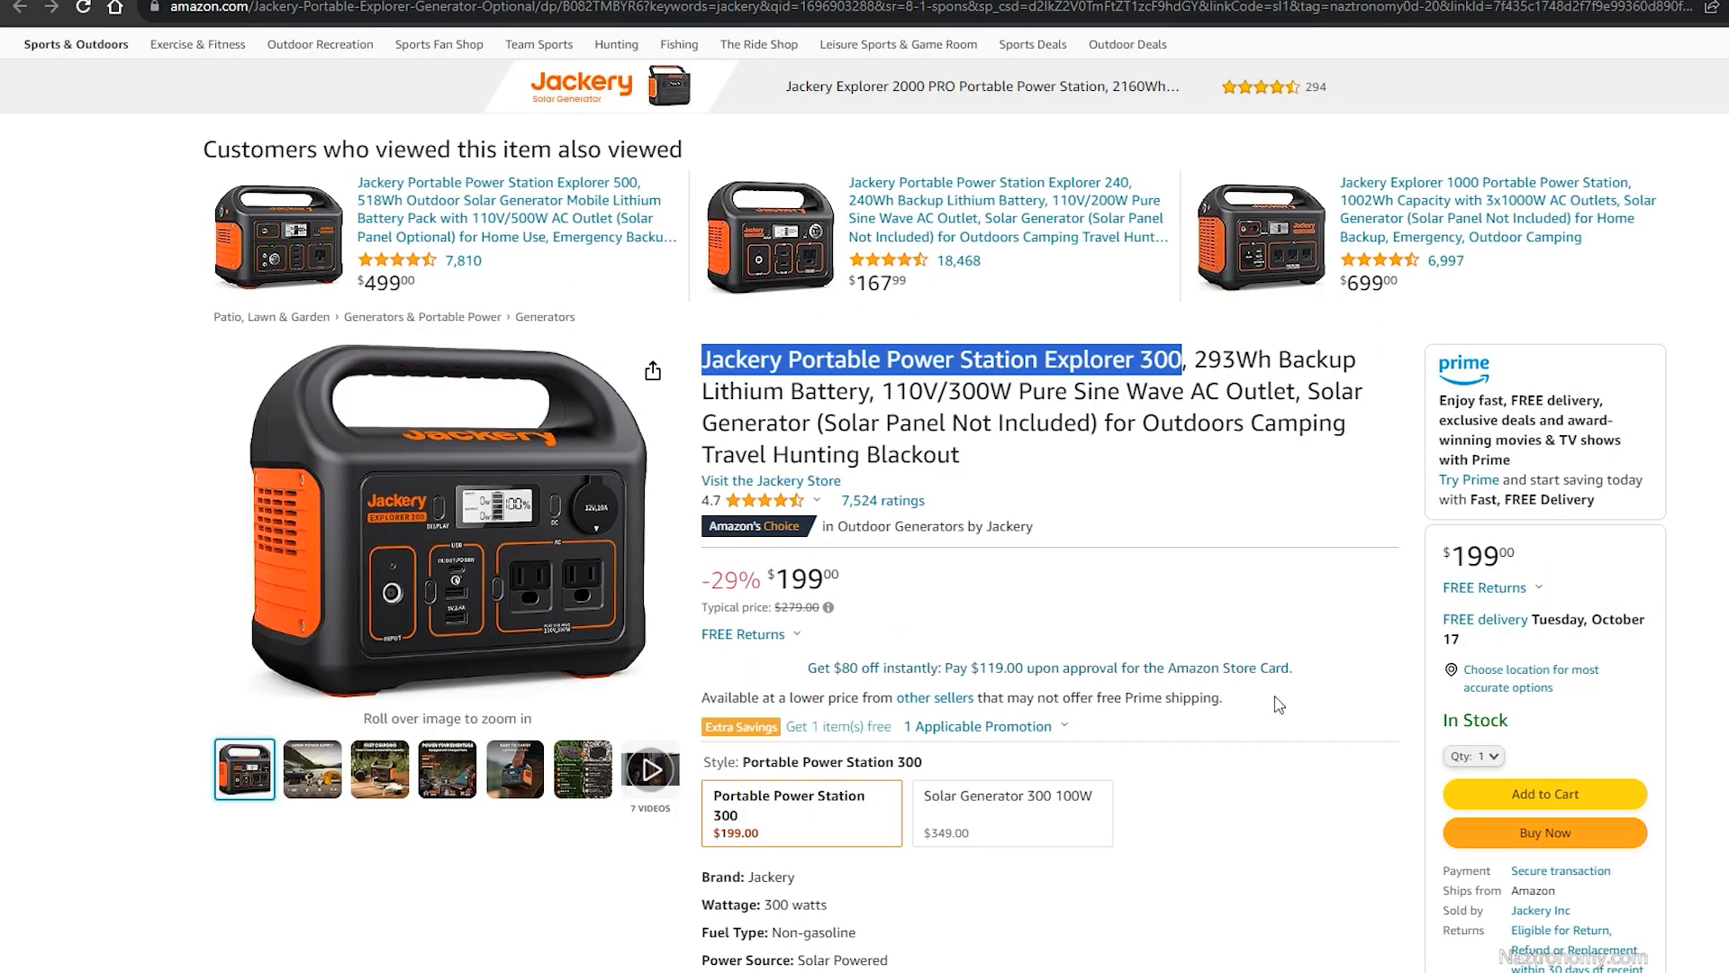
pyautogui.scroll(-1, 1136, 335)
# - Highlight the Explorer 300's $199 price and 293Wh capacity, then move to the Explorer 240 page
pyautogui.click(1163, 304)
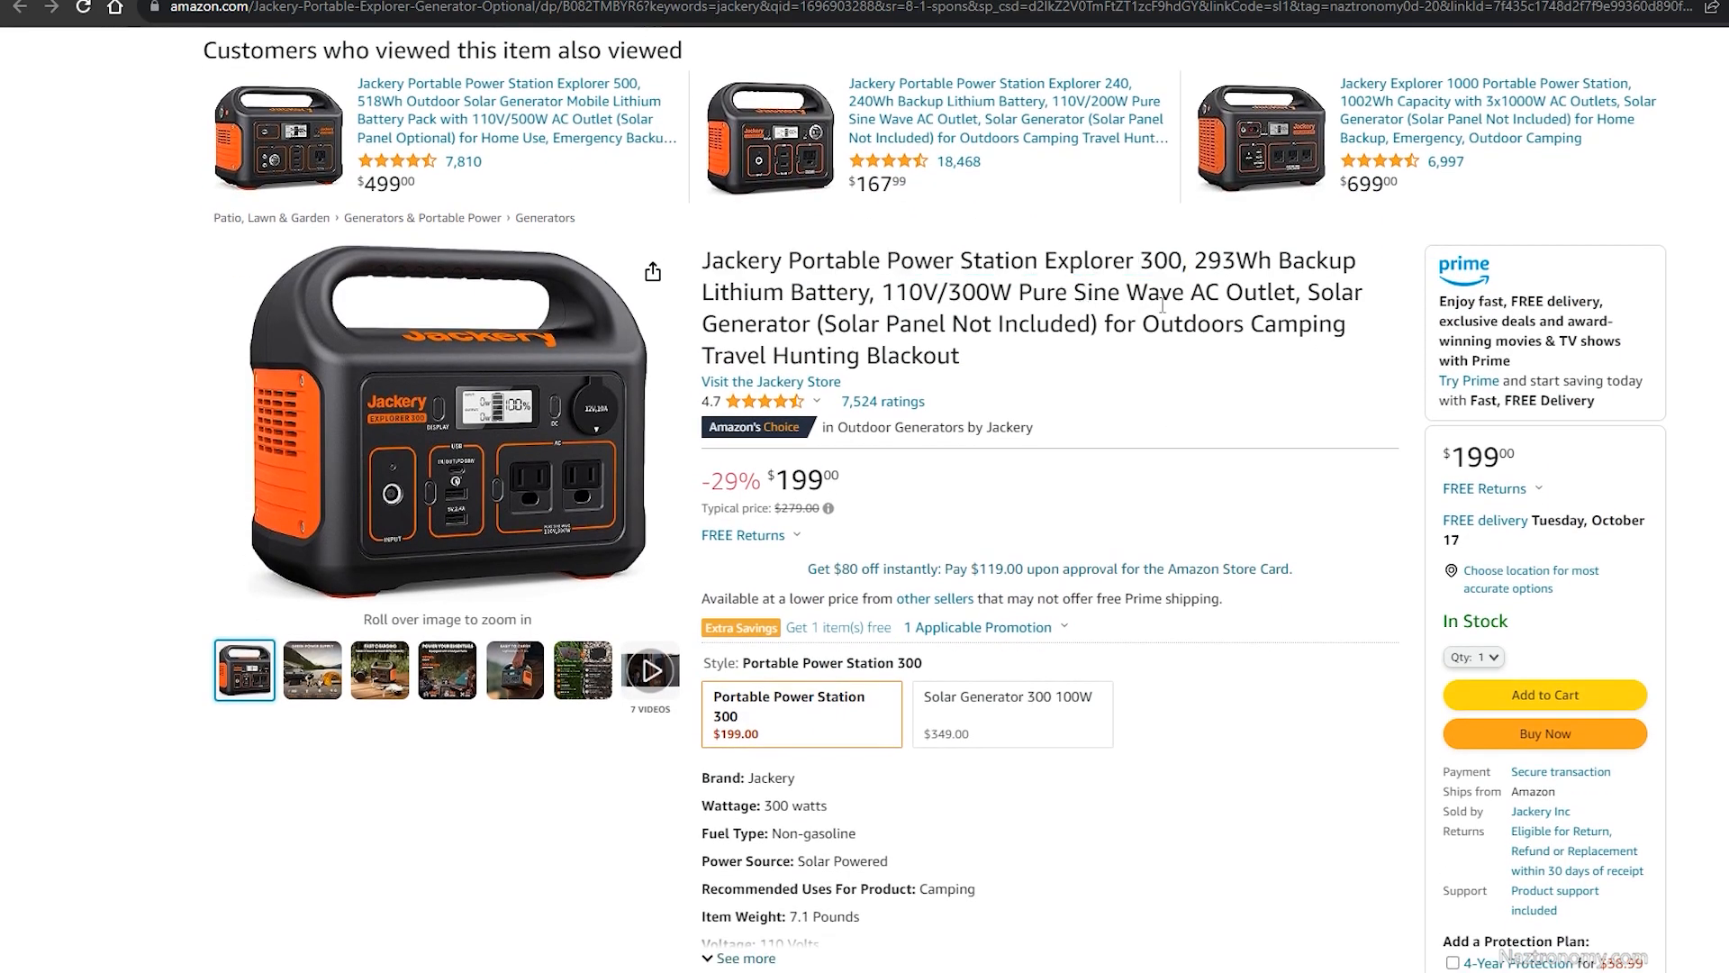
pyautogui.moveTo(842, 480); pyautogui.dragTo(776, 480)
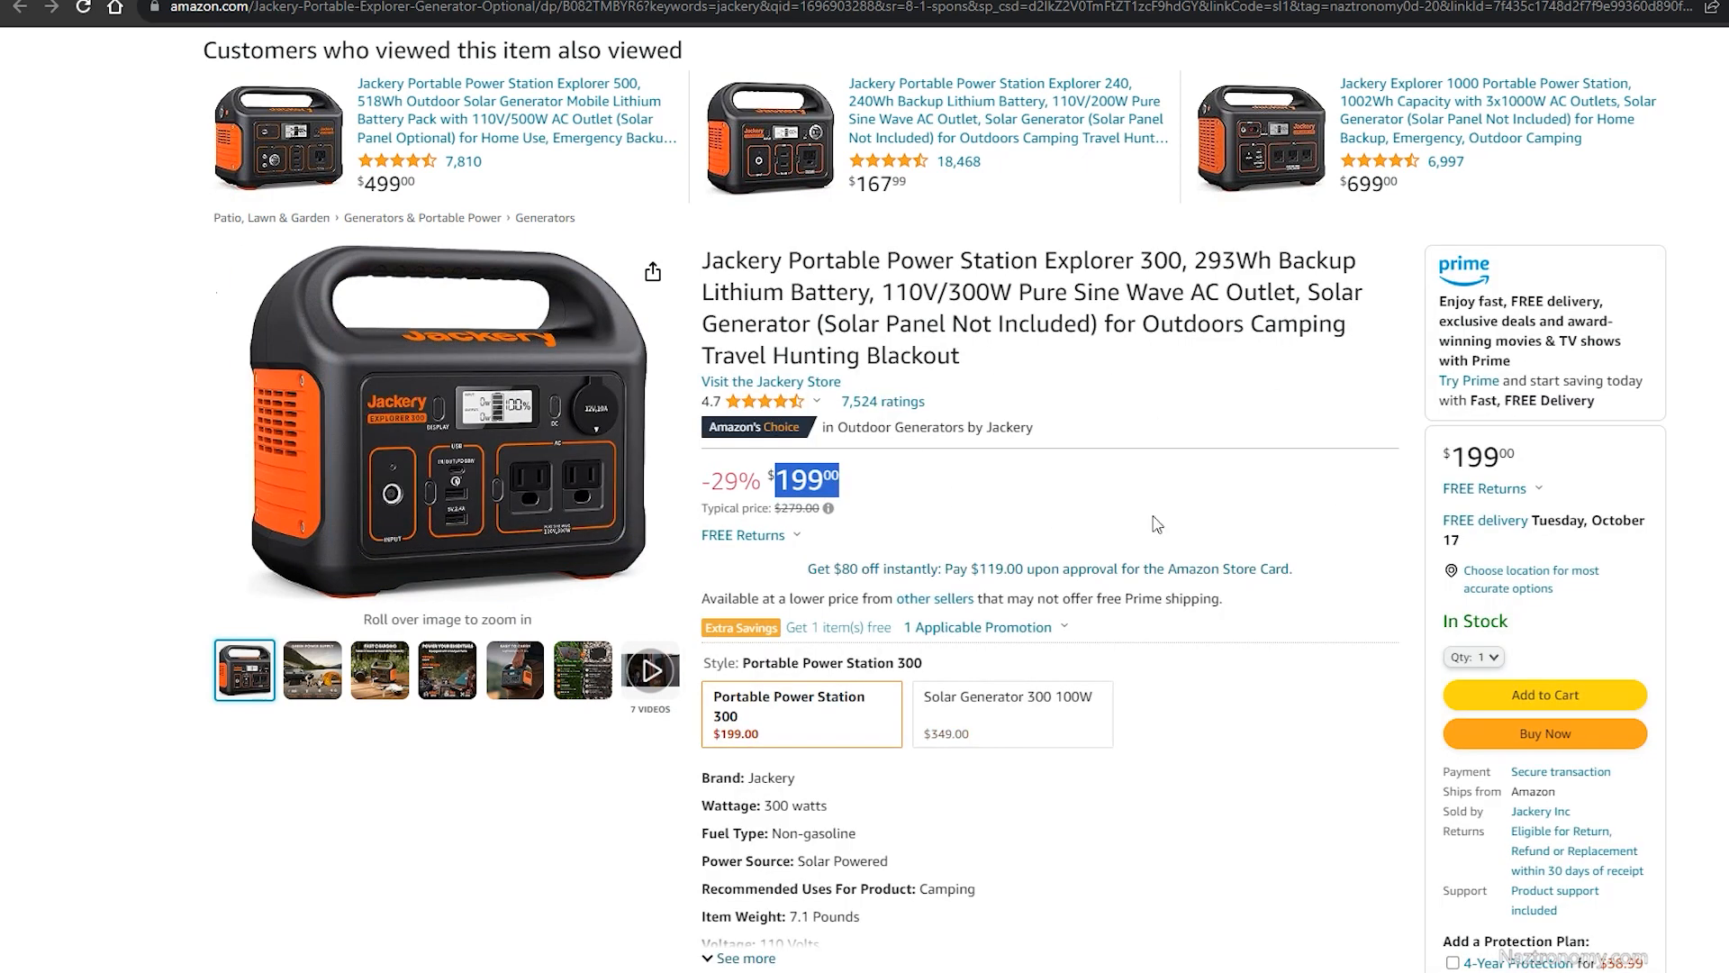
pyautogui.doubleClick(1233, 261)
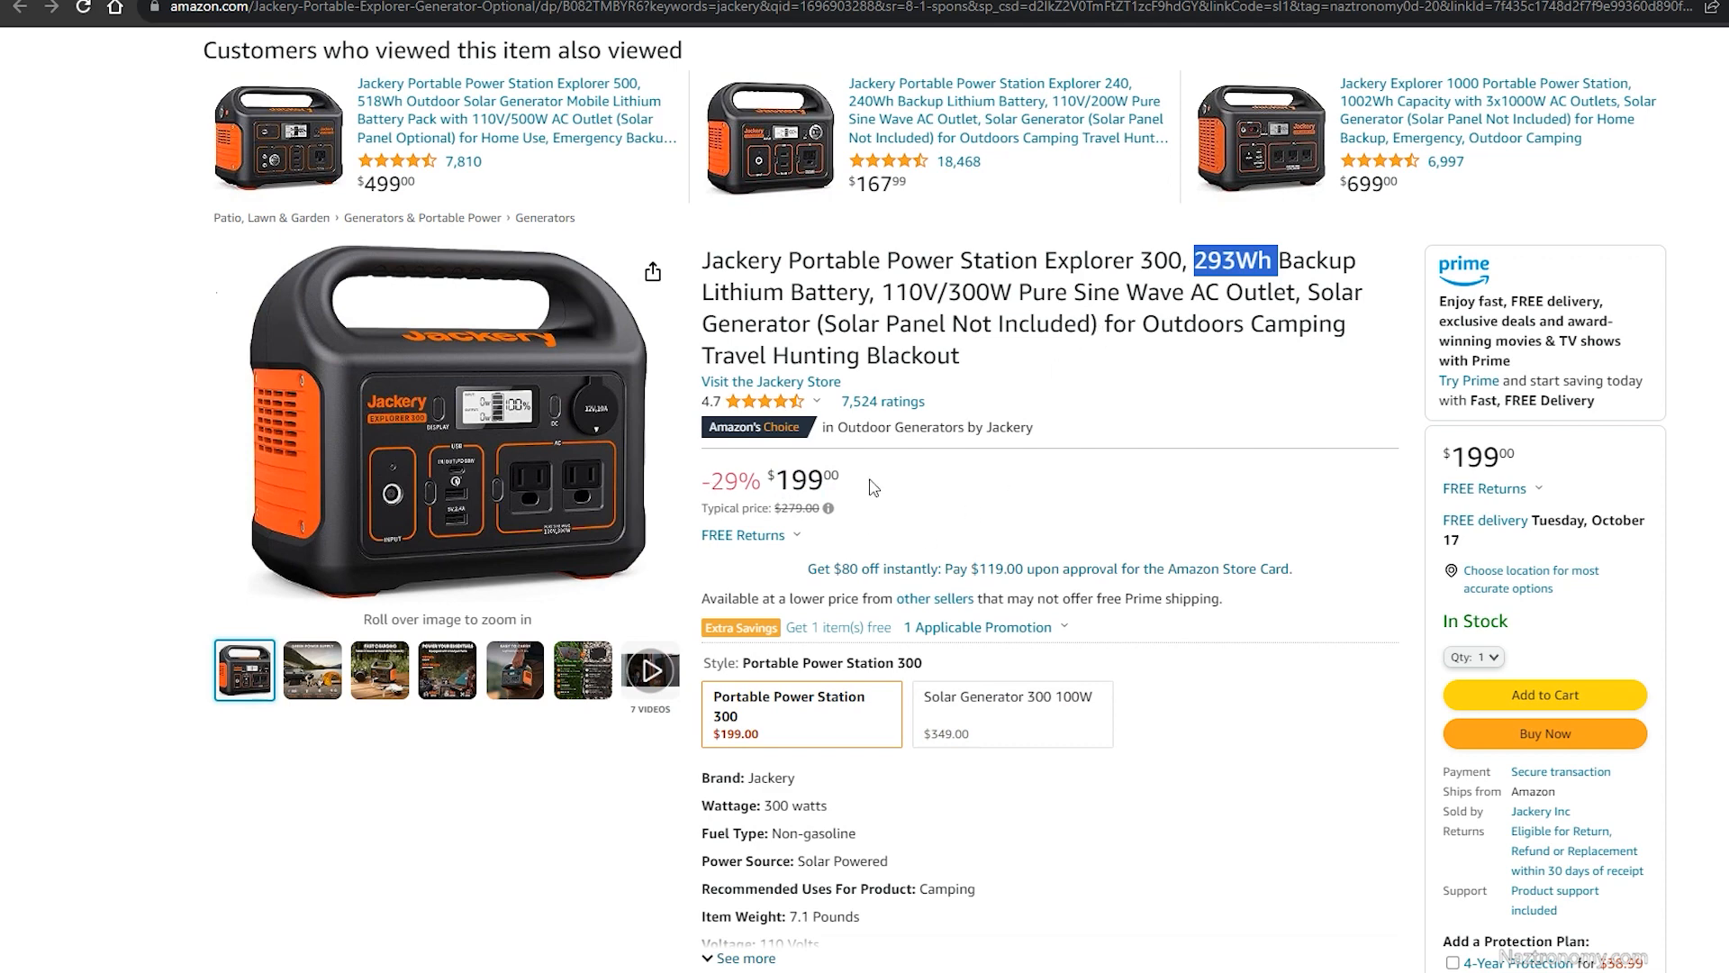
pyautogui.click(802, 91)
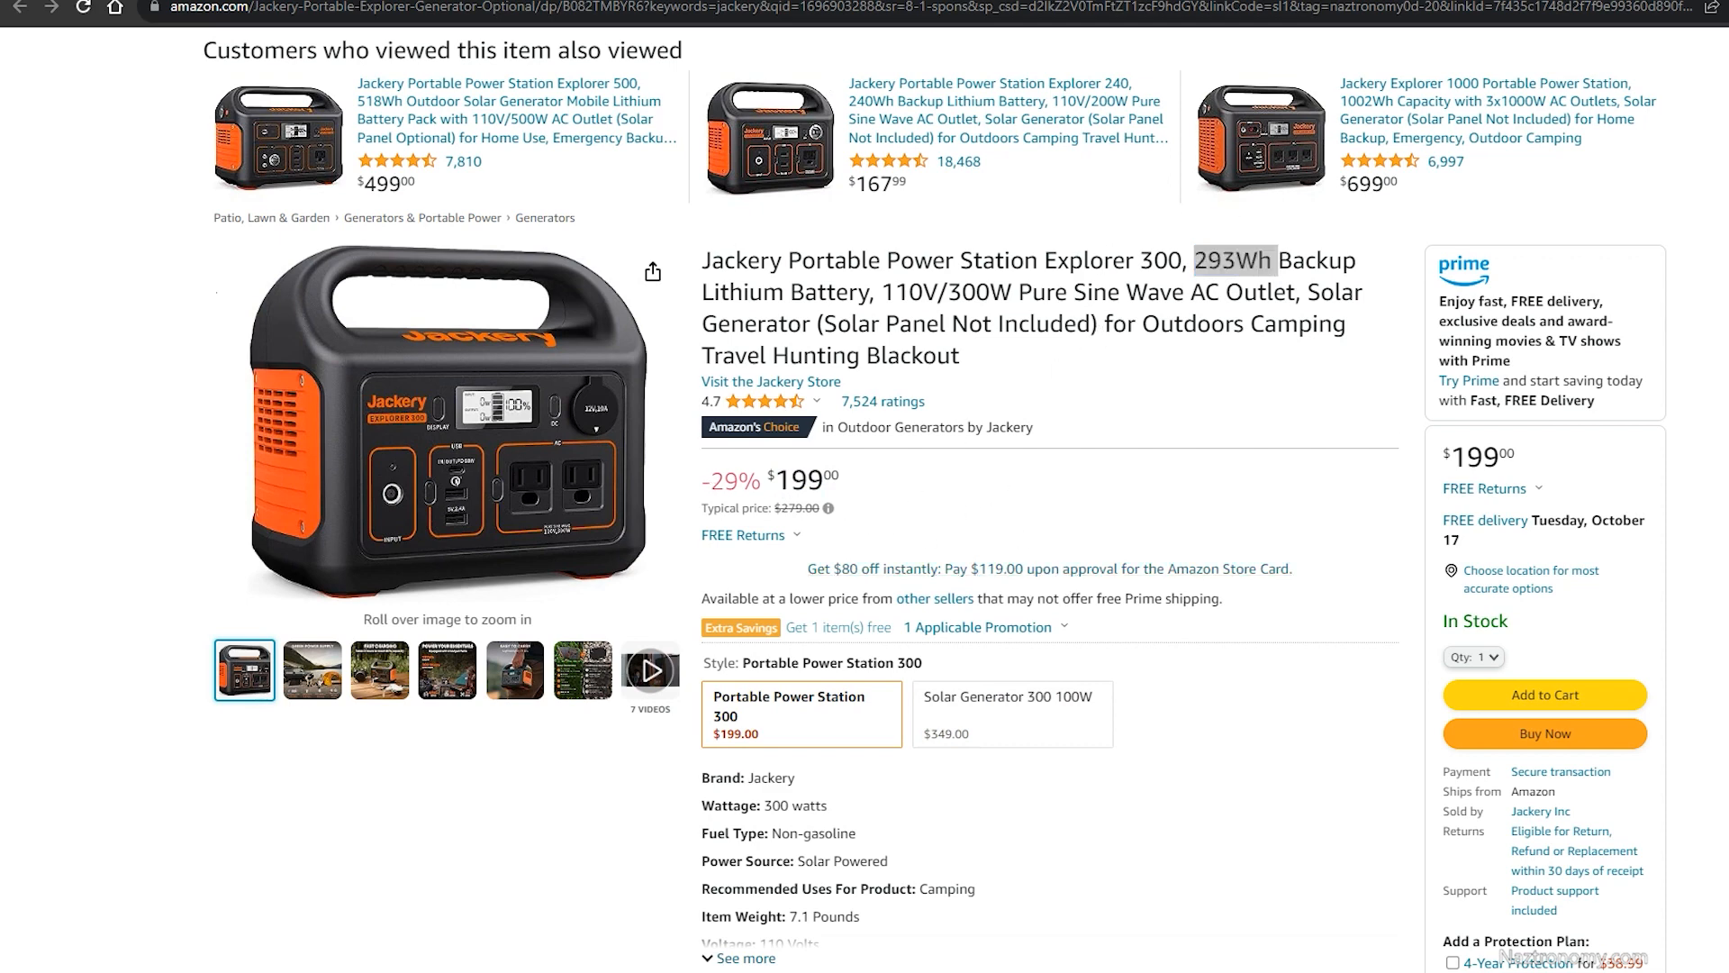
pyautogui.scroll(-1, 1257, 548)
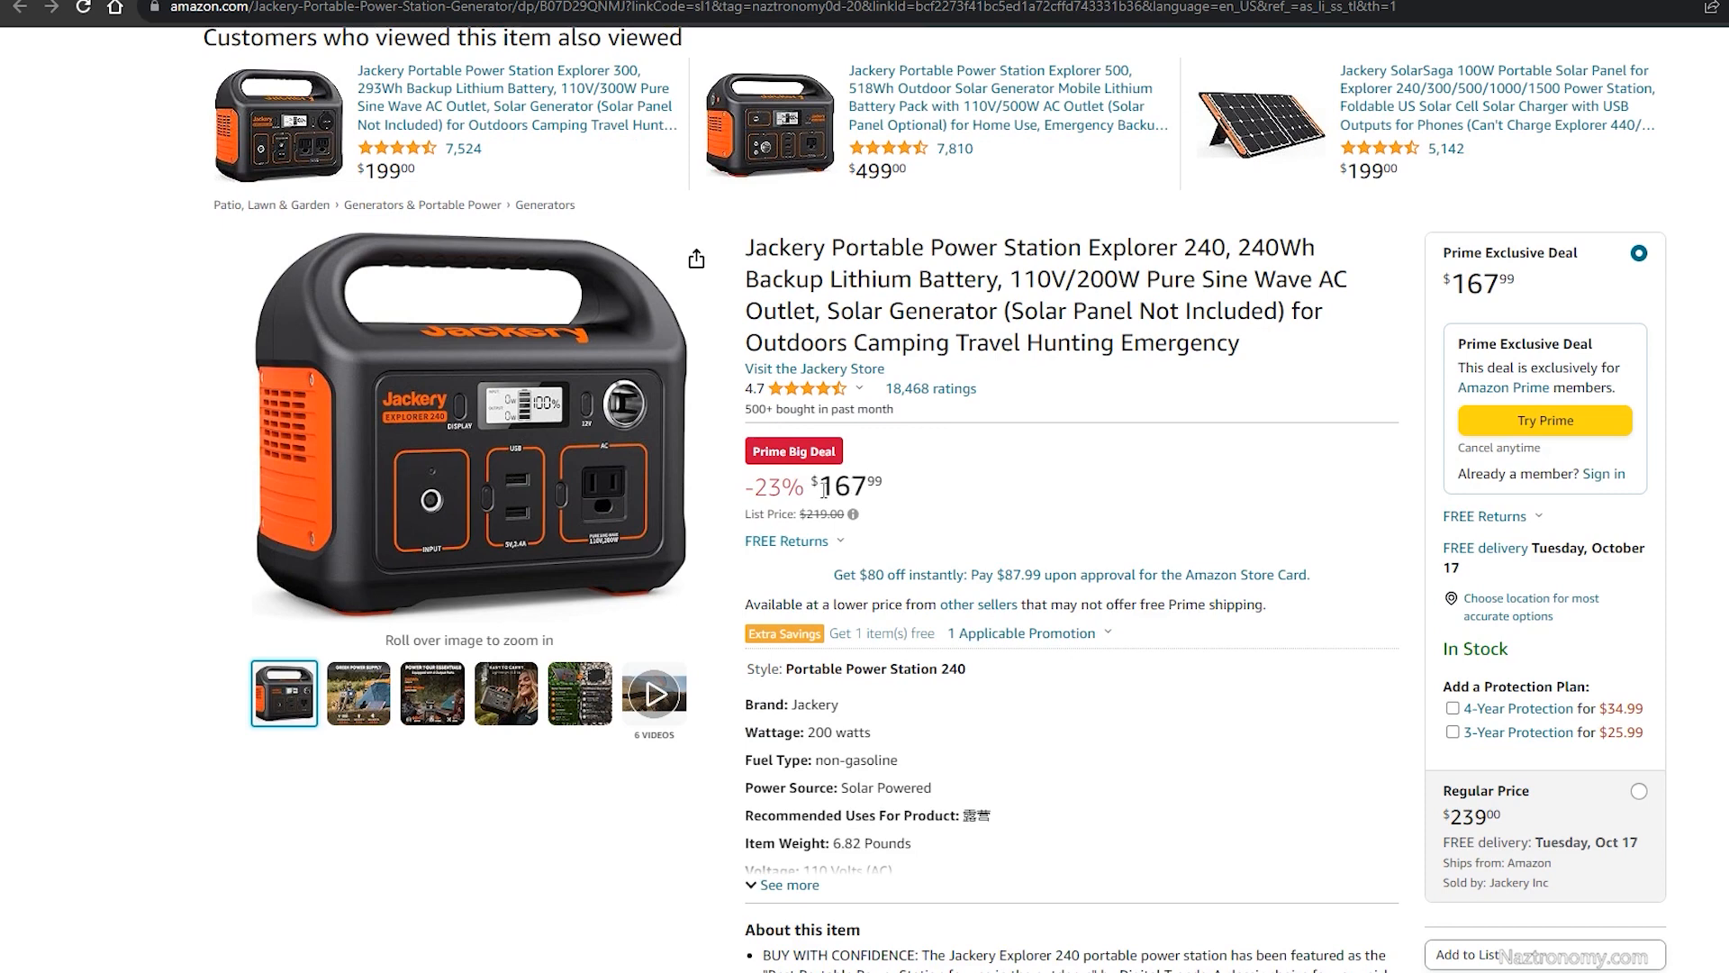
# - Highlight the Explorer 240's $167.99 price, check F14 in the sheet, and follow the Jackery 500 link in C14
pyautogui.moveTo(825, 488); pyautogui.dragTo(889, 498)
pyautogui.scroll(2, 1017, 513)
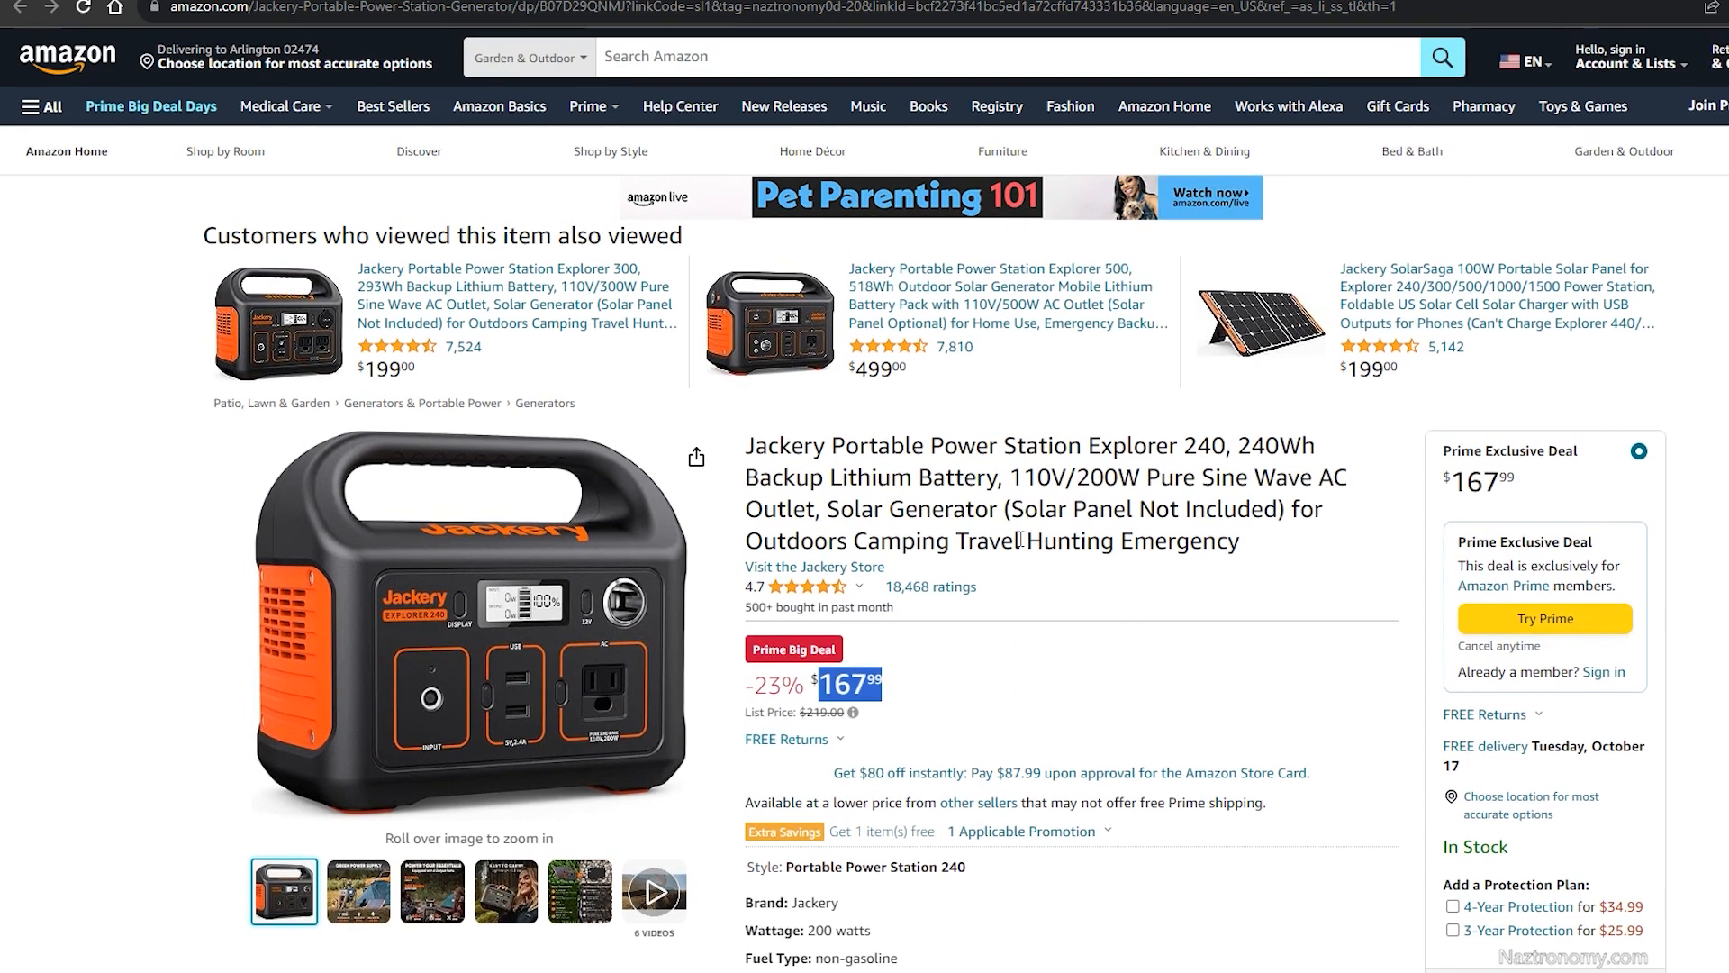
pyautogui.click(977, 672)
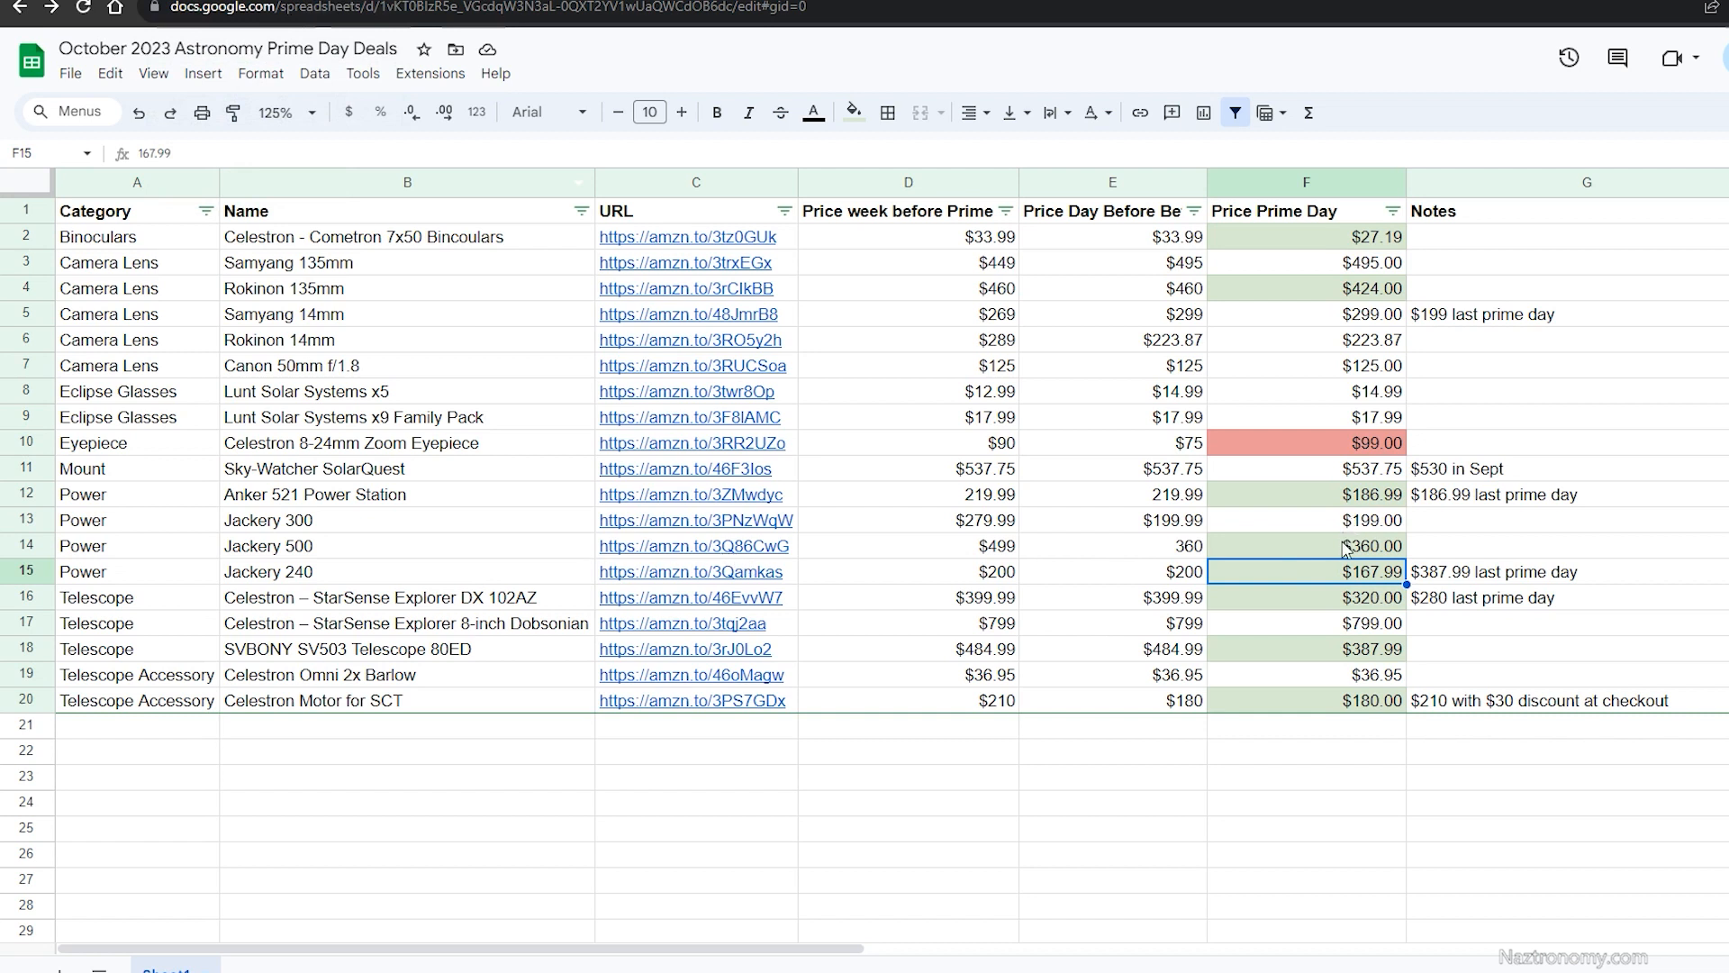
pyautogui.click(1349, 546)
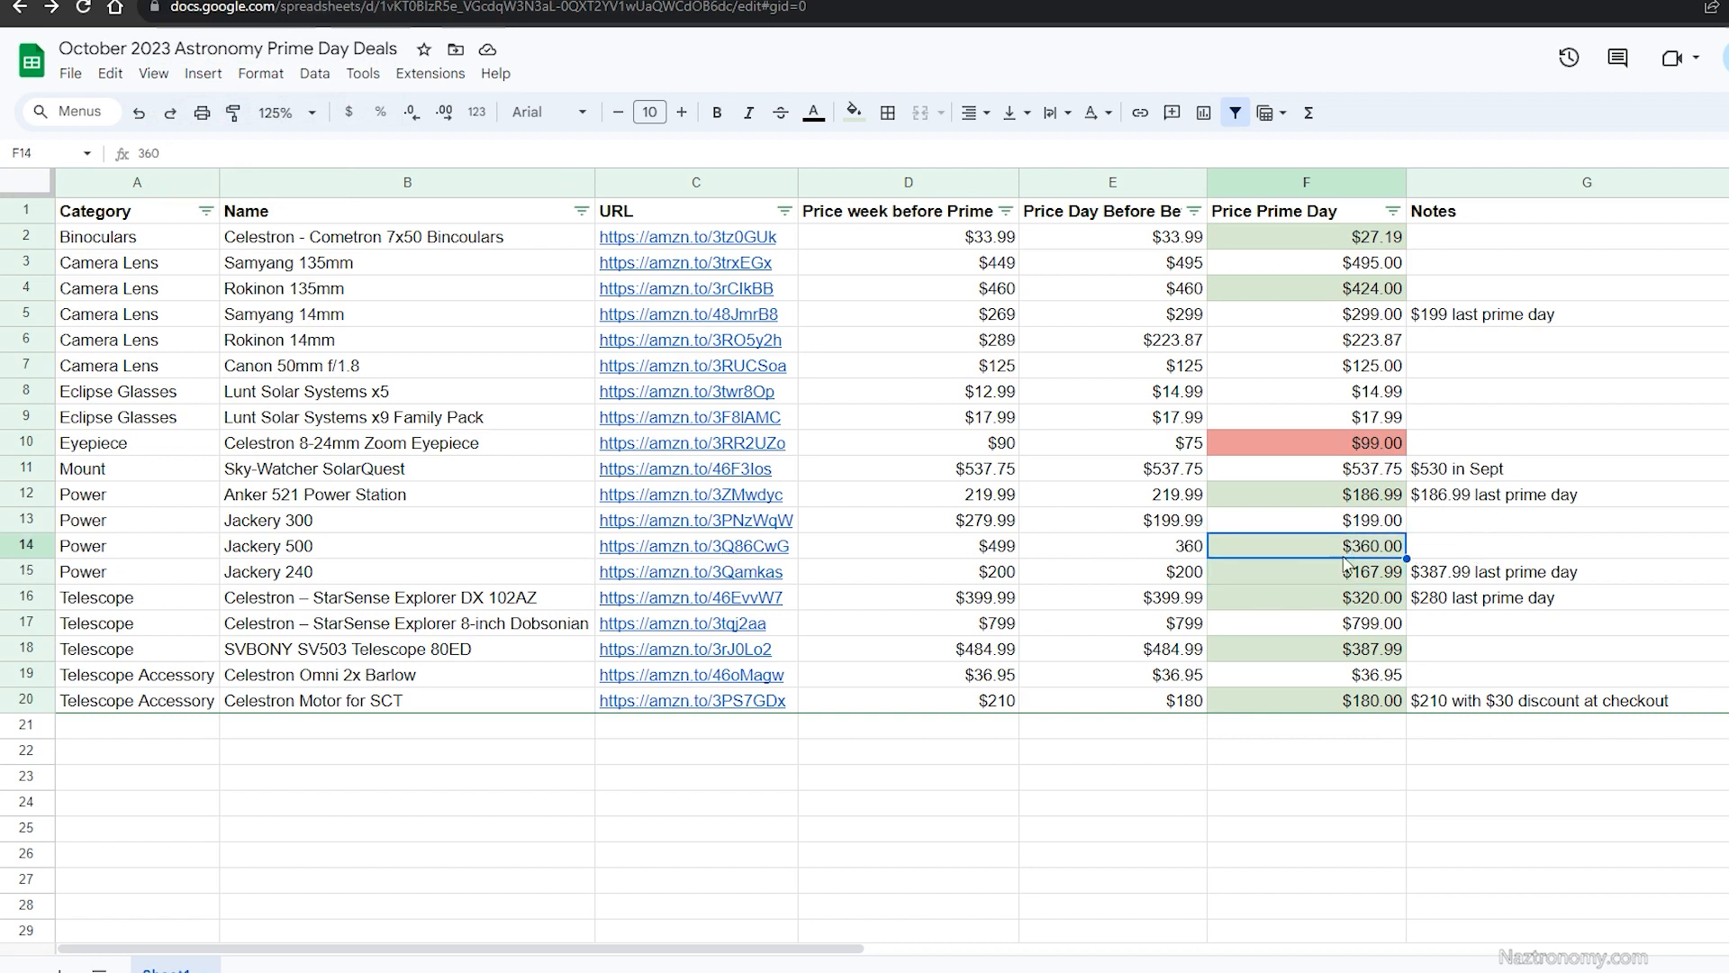
pyautogui.click(696, 555)
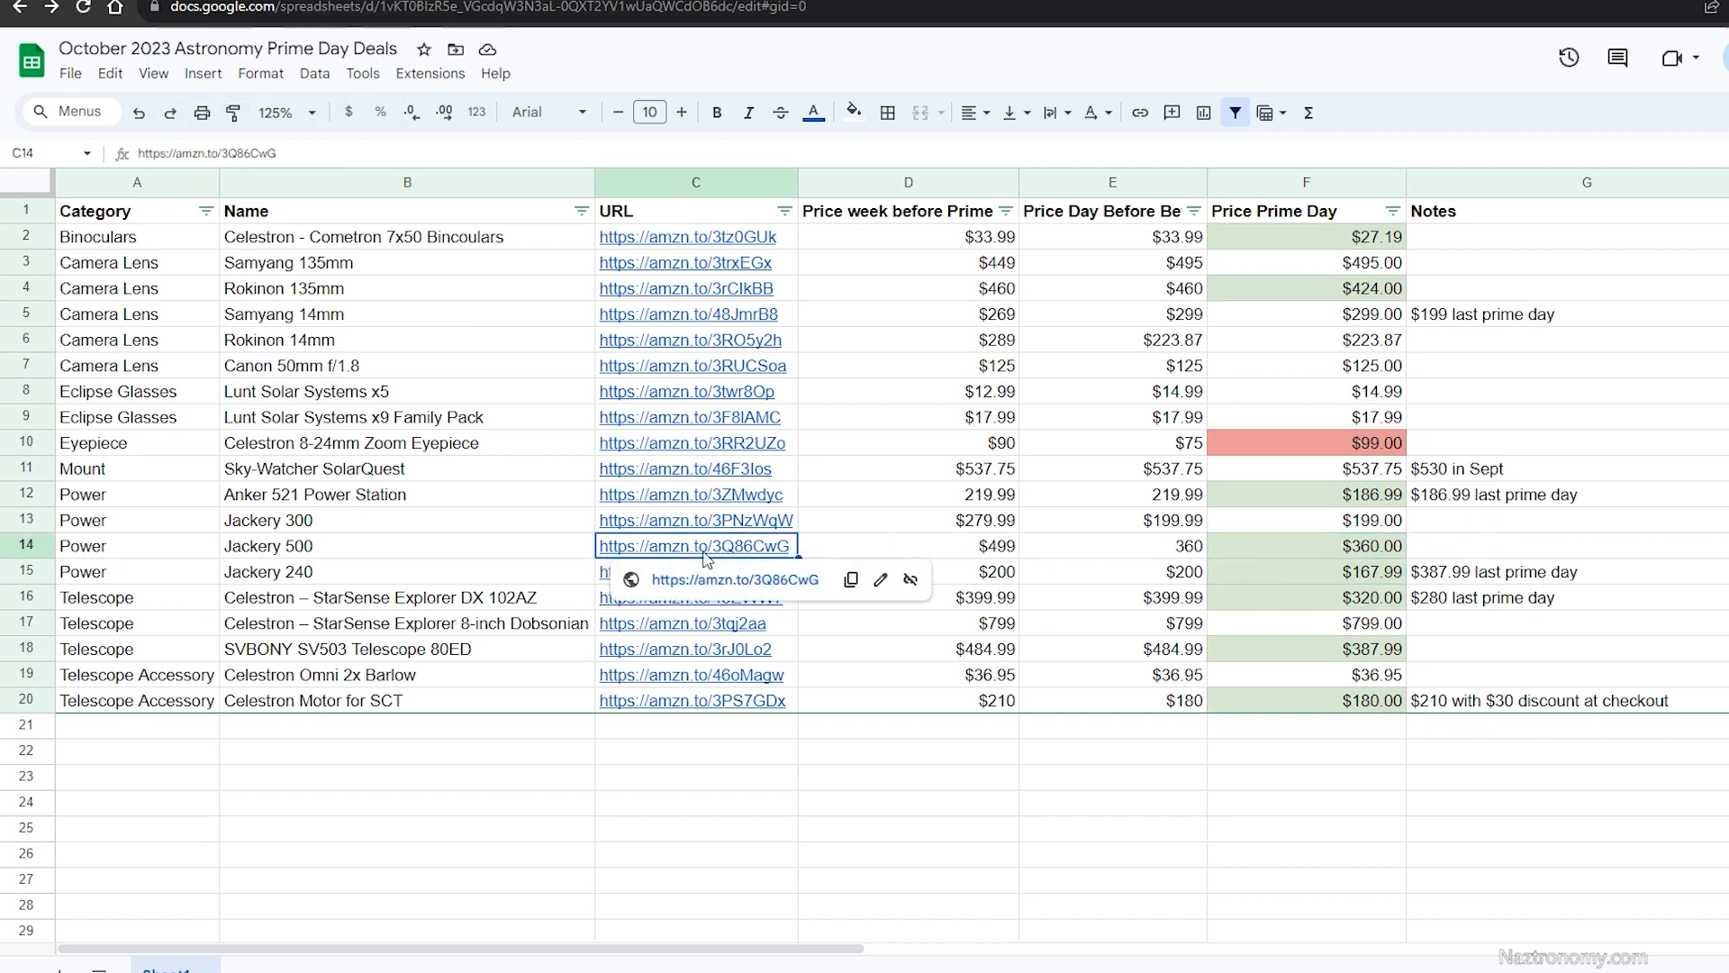
# - On the Jackery Explorer 500 page, apply the $140 coupon and go back from the sign-in page
pyautogui.click(731, 583)
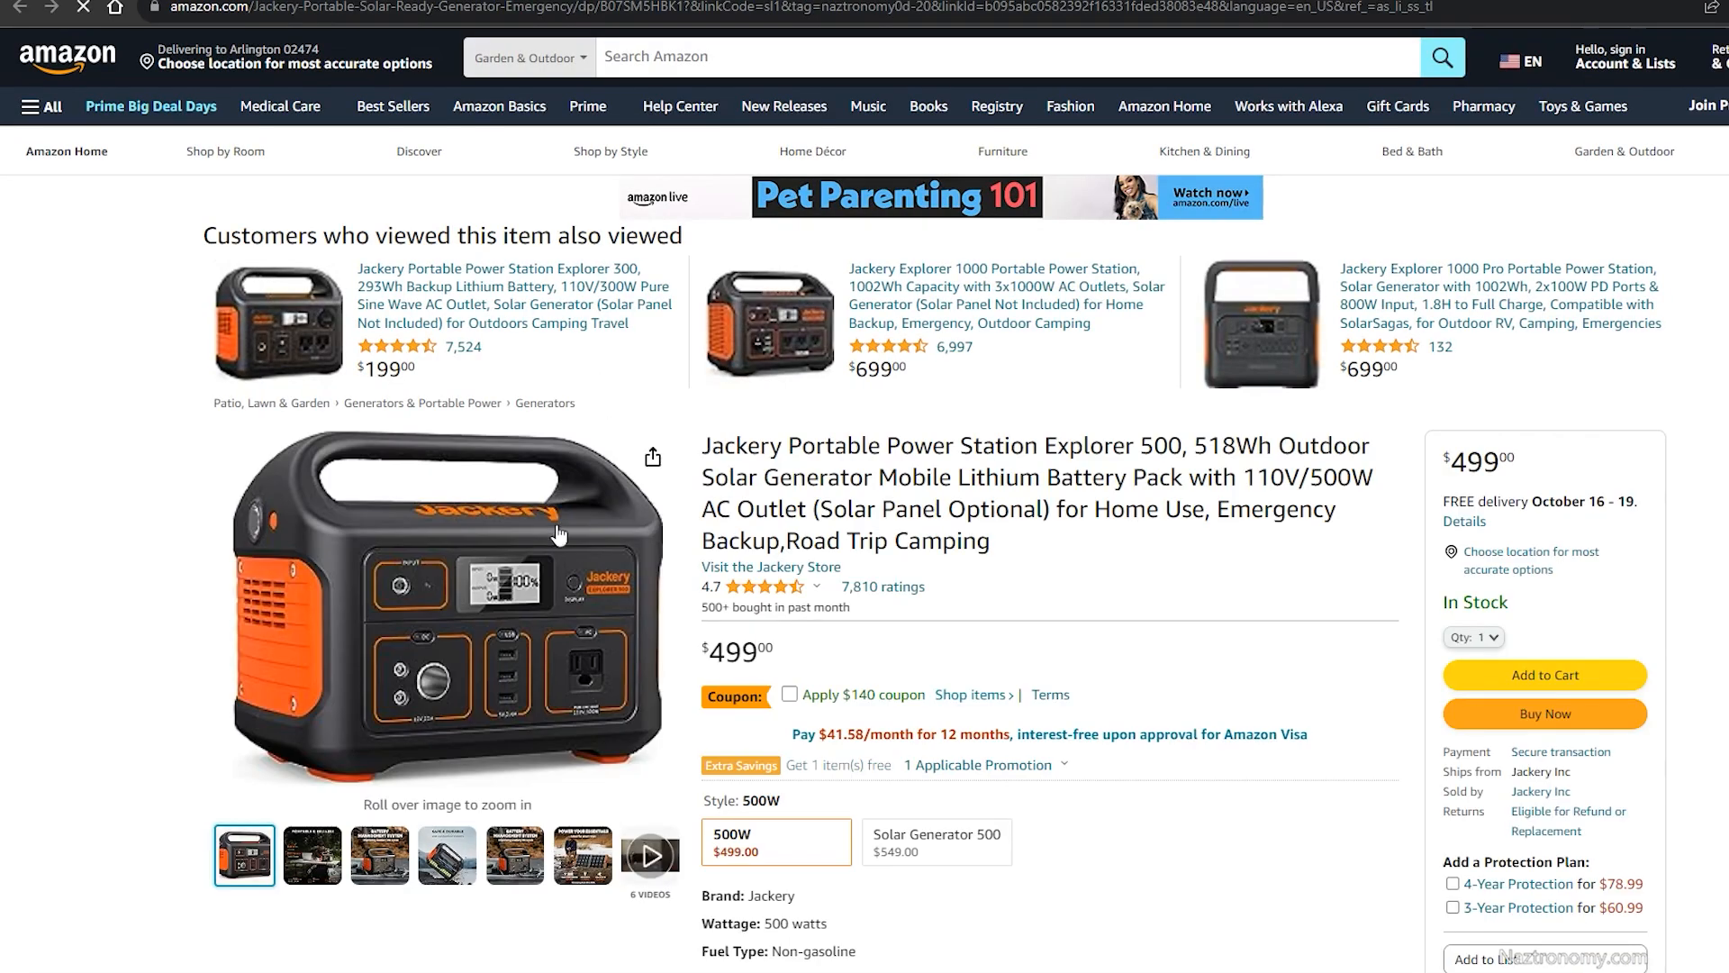
pyautogui.scroll(-2, 801, 520)
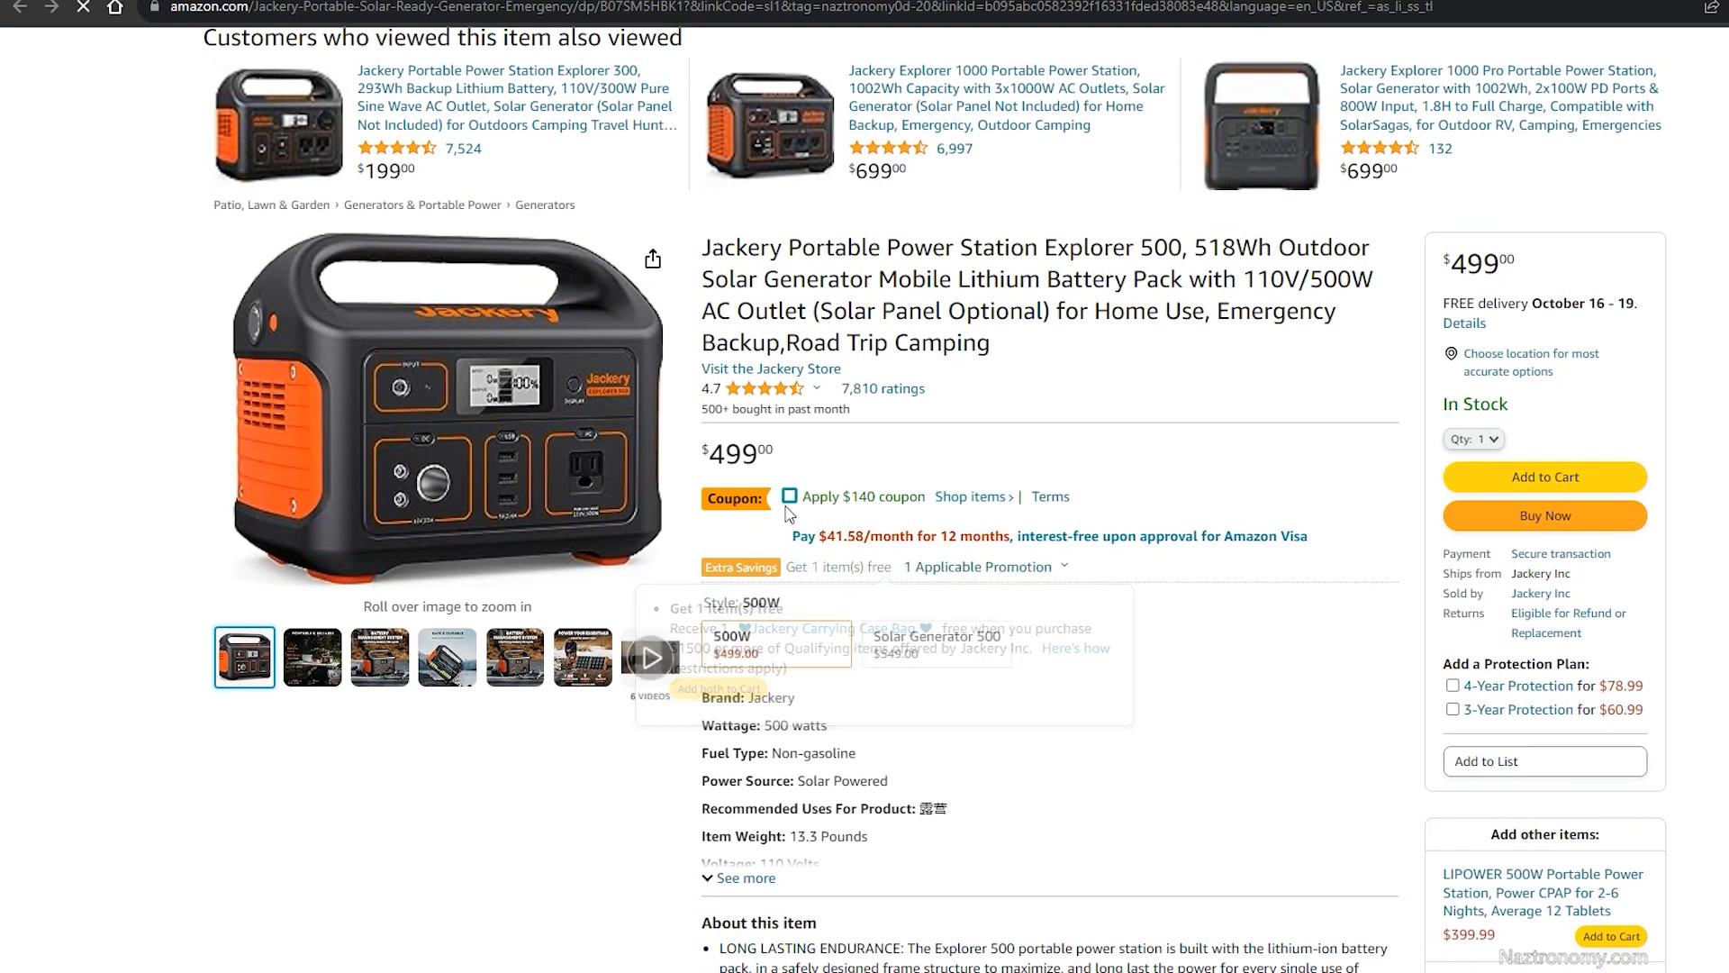
pyautogui.click(789, 495)
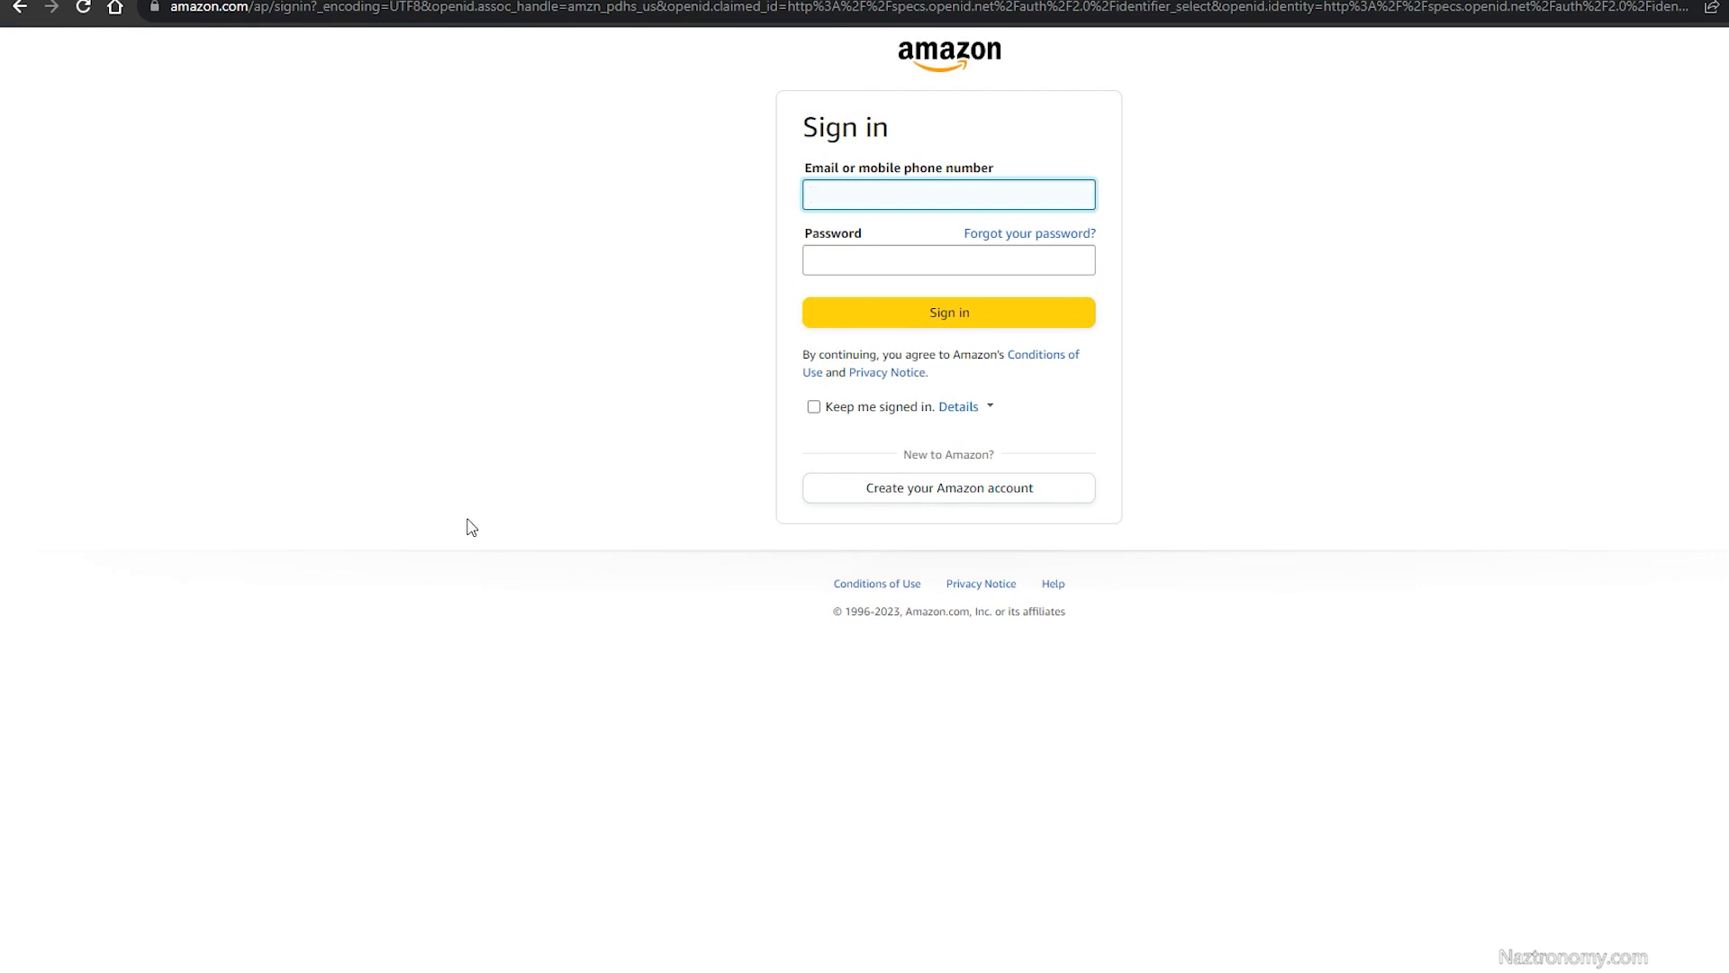
pyautogui.hotkey('alt', 'Left')
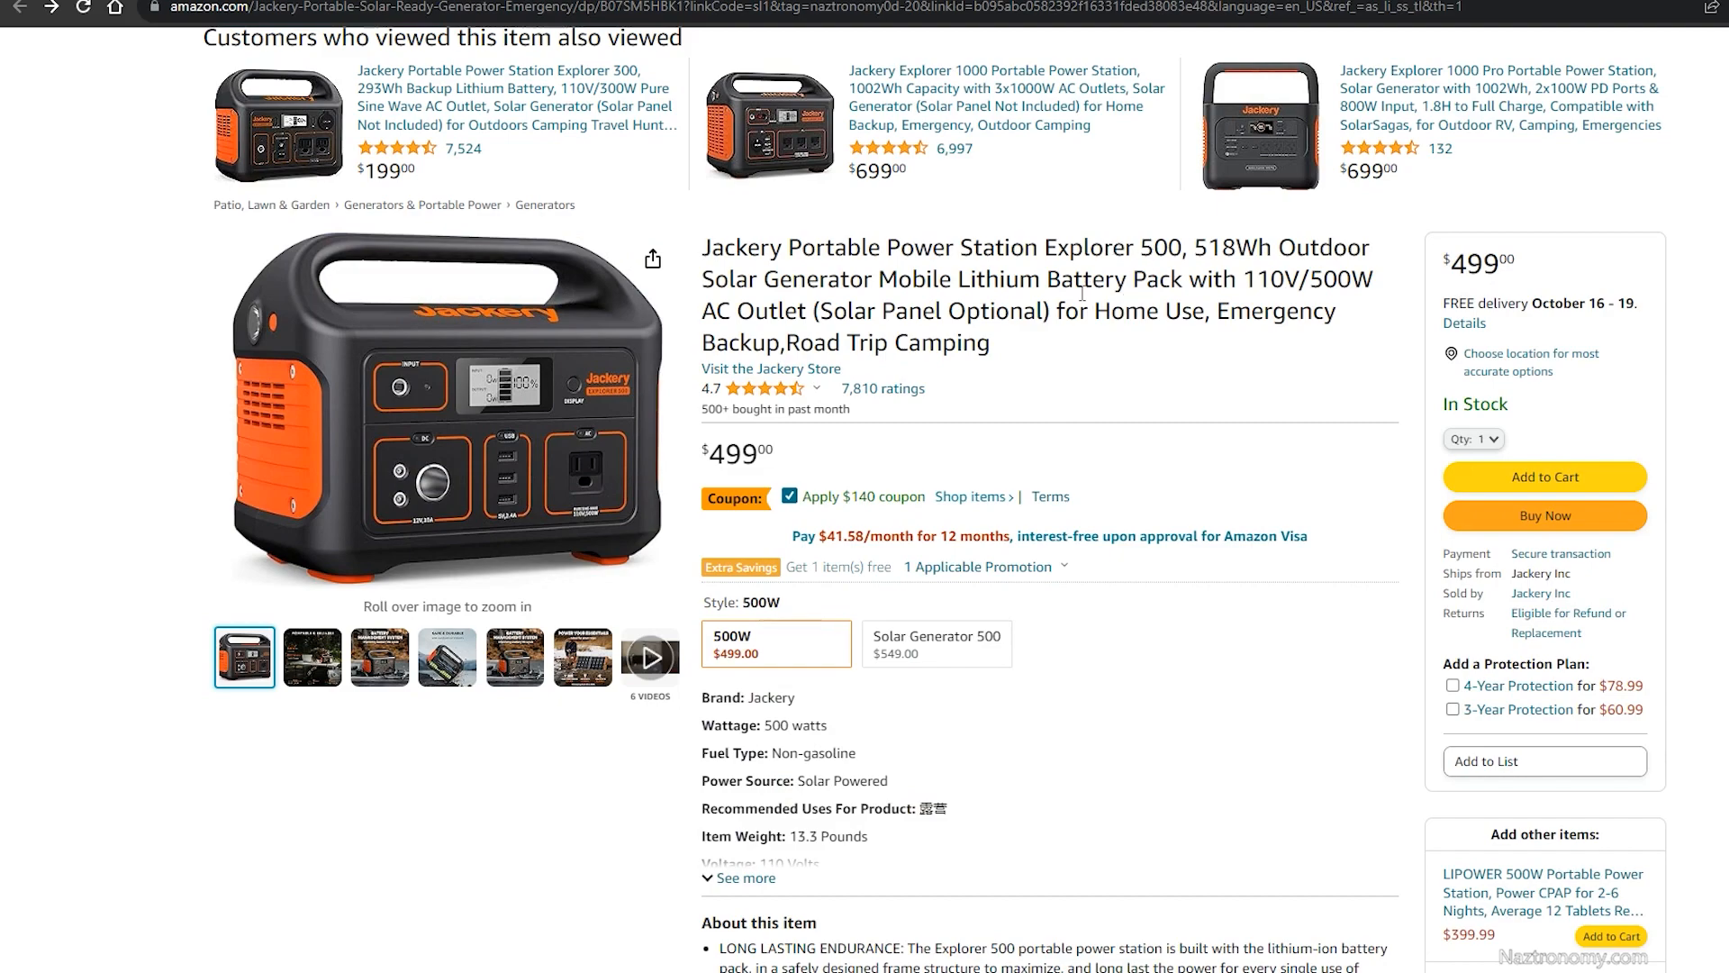
pyautogui.scroll(-2, 884, 505)
pyautogui.scroll(-1, 883, 505)
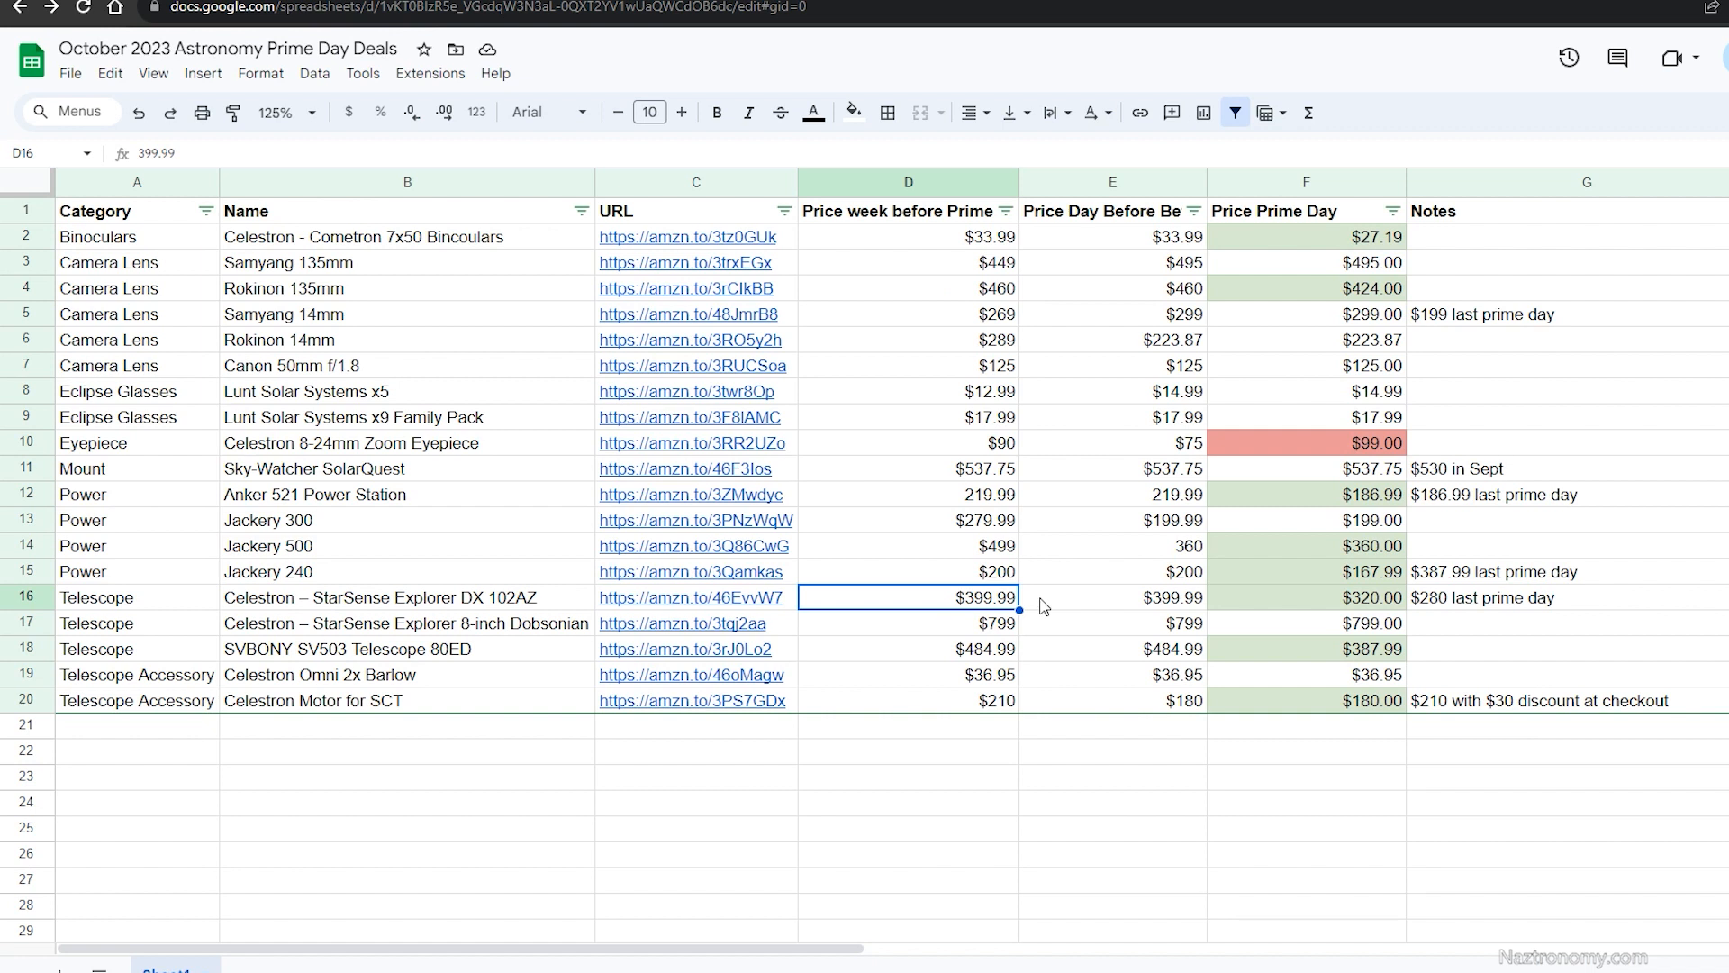
# - Read the StarSense DX 102AZ's $320.00 price in F16 and its $280 last-Prime-Day note in G16
pyautogui.click(1344, 606)
pyautogui.click(1457, 602)
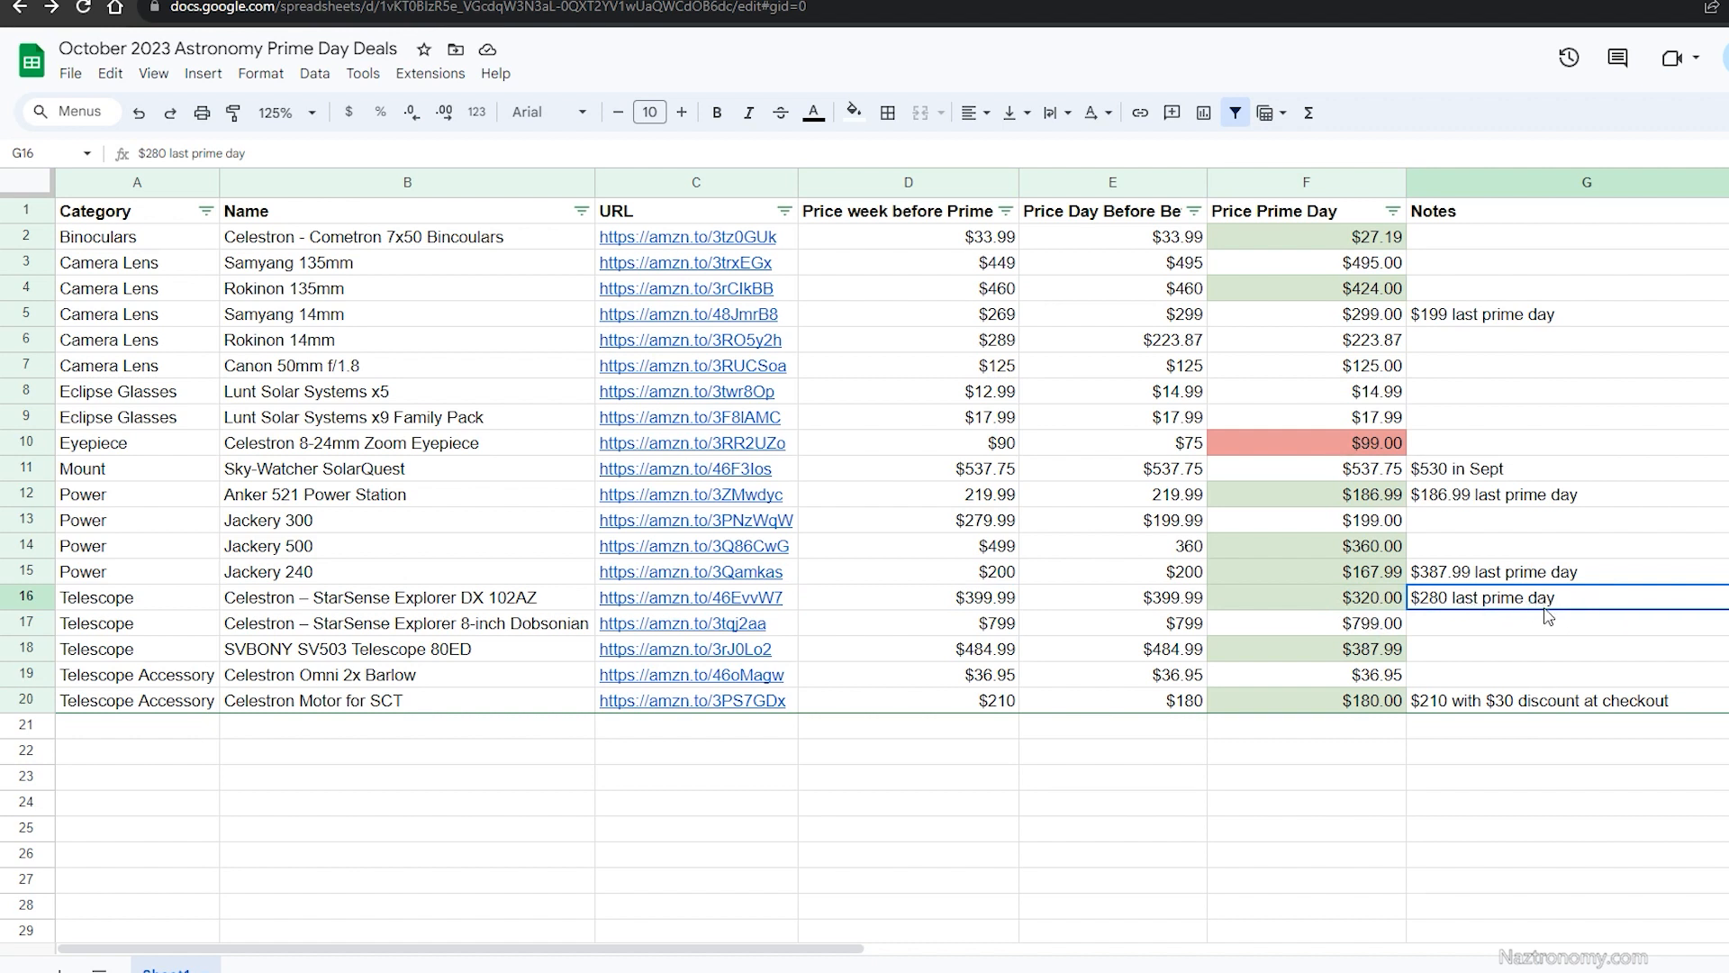
pyautogui.click(1362, 606)
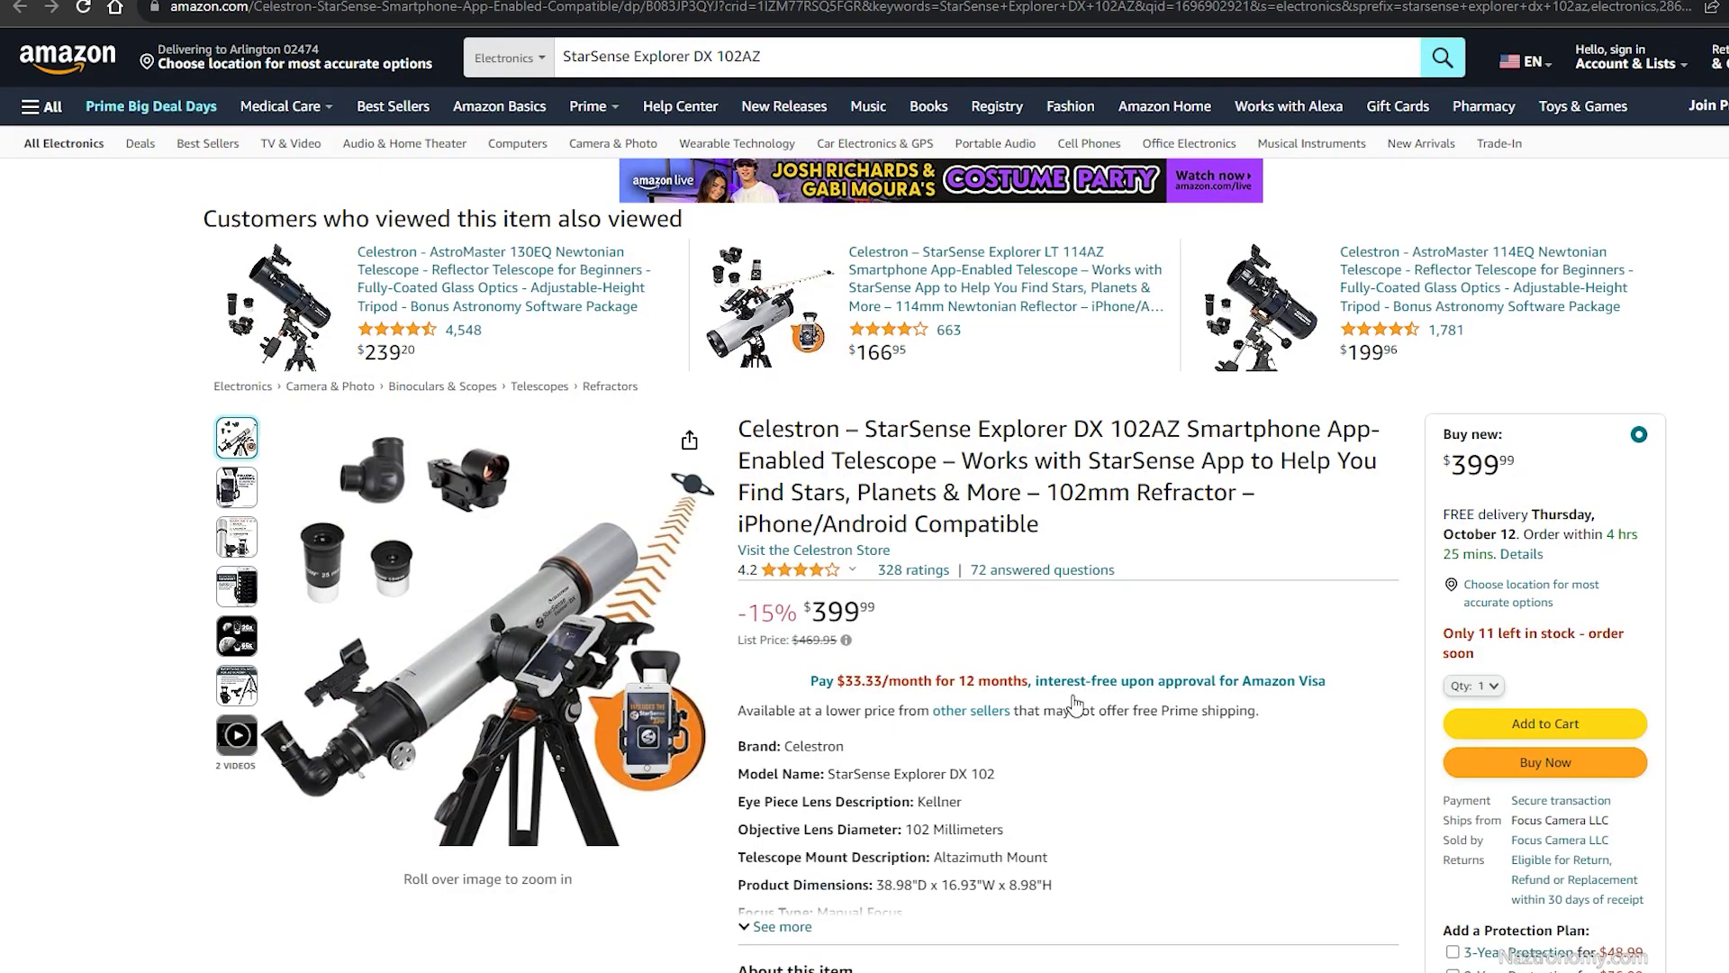
pyautogui.scroll(-2, 1112, 699)
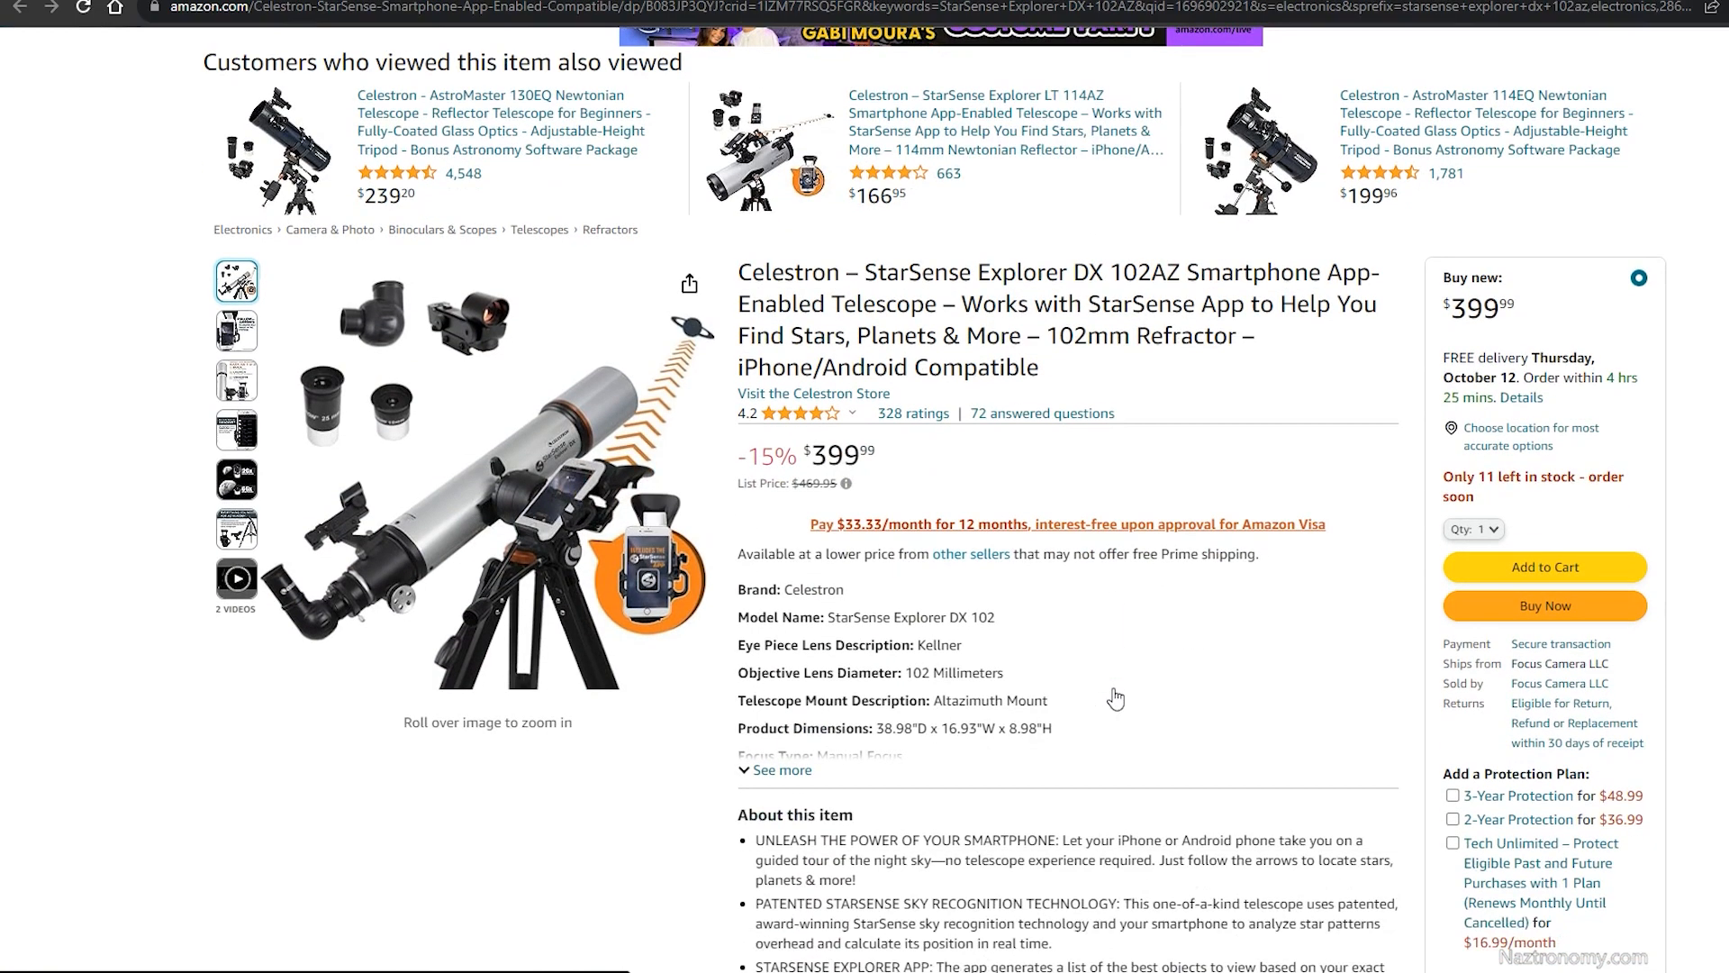
# - Highlight the $399.99 price, then the $319.99 Prime price and Prime Big Deal badge on the signed-in page
pyautogui.moveTo(827, 414); pyautogui.dragTo(949, 413)
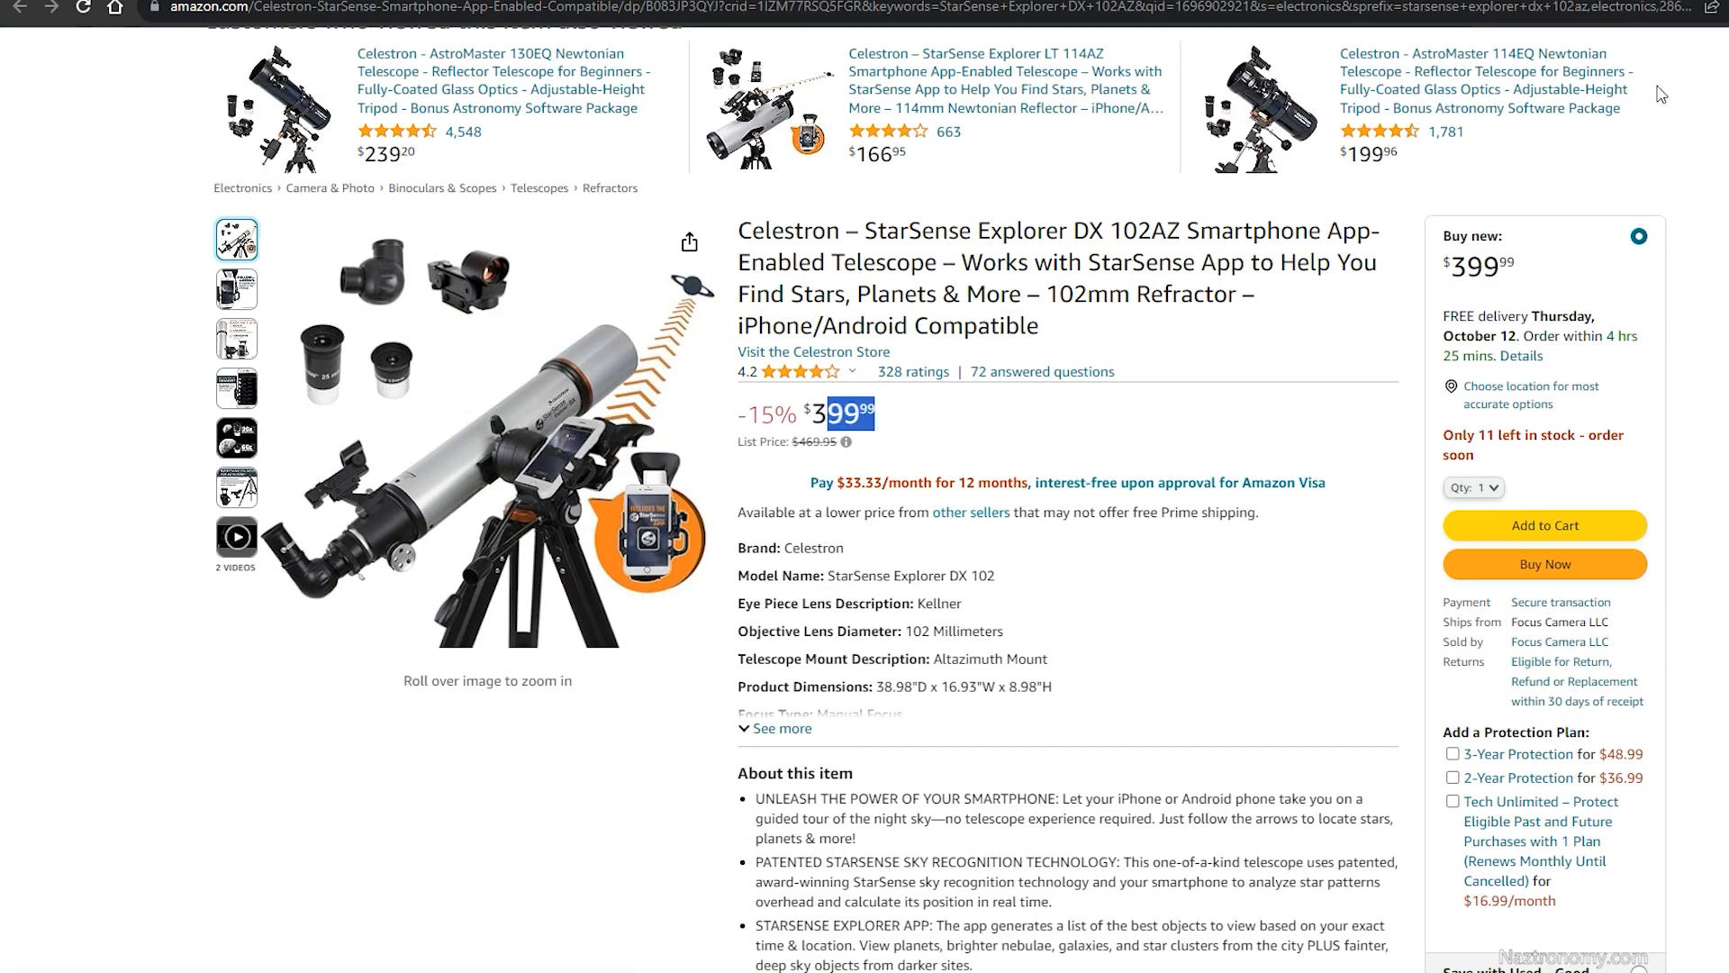
pyautogui.hotkey('alt', 'Tab')
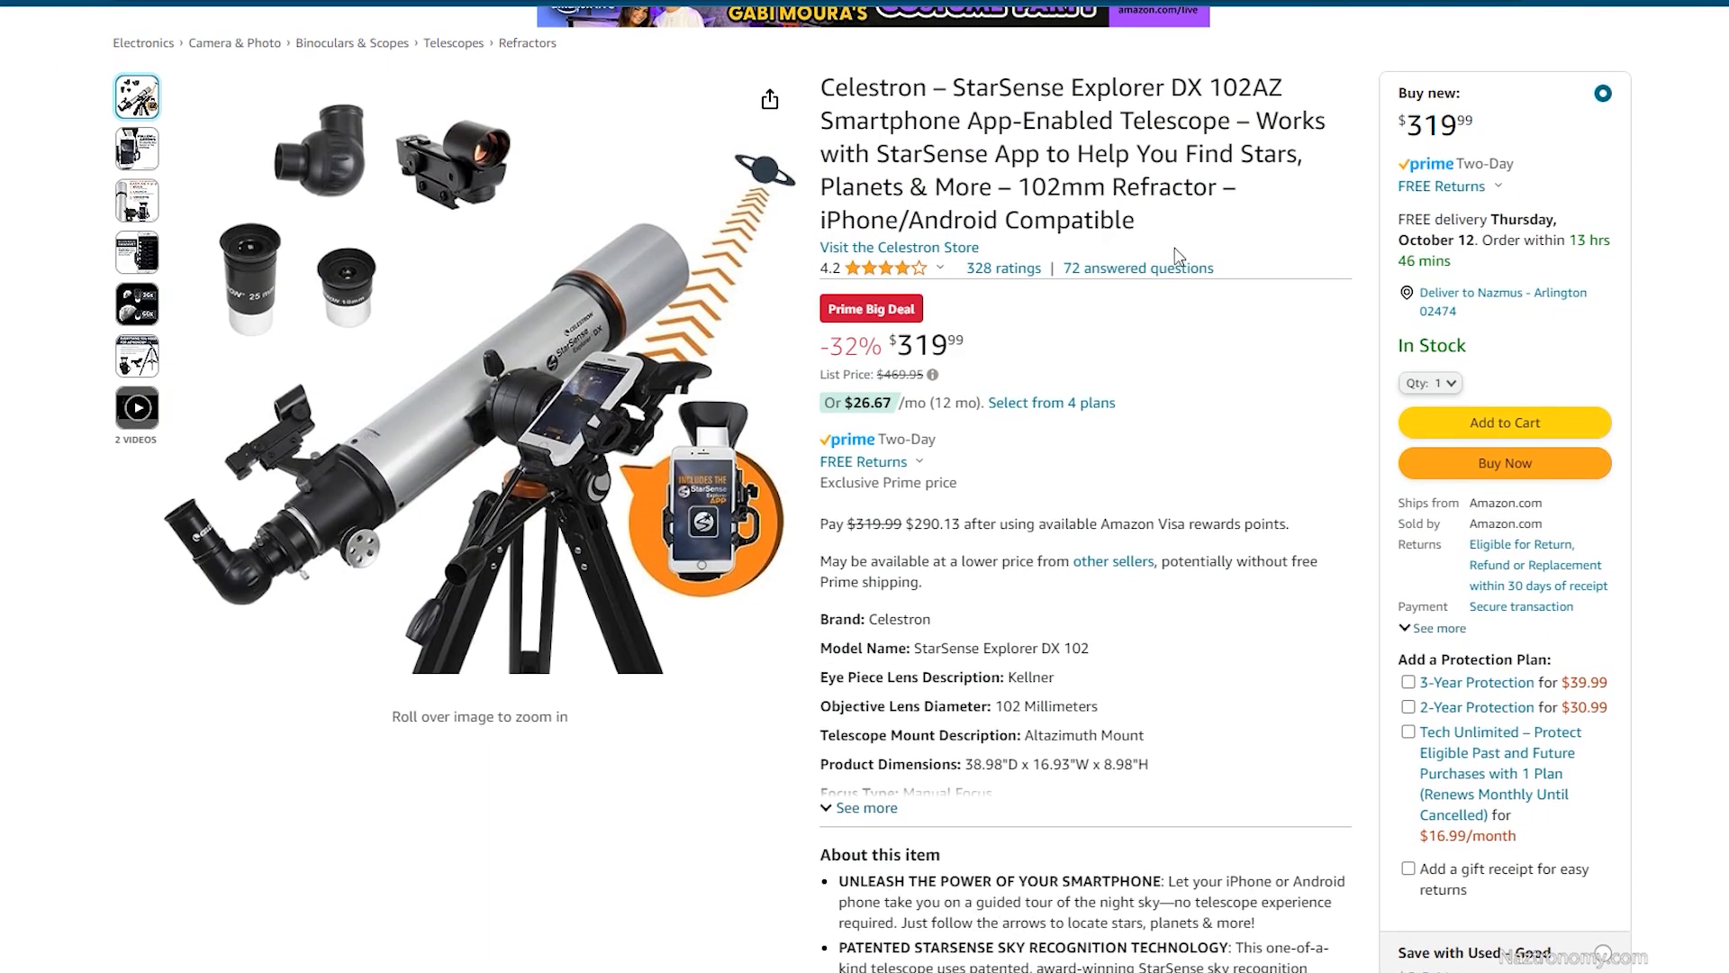
pyautogui.moveTo(966, 344); pyautogui.dragTo(897, 348)
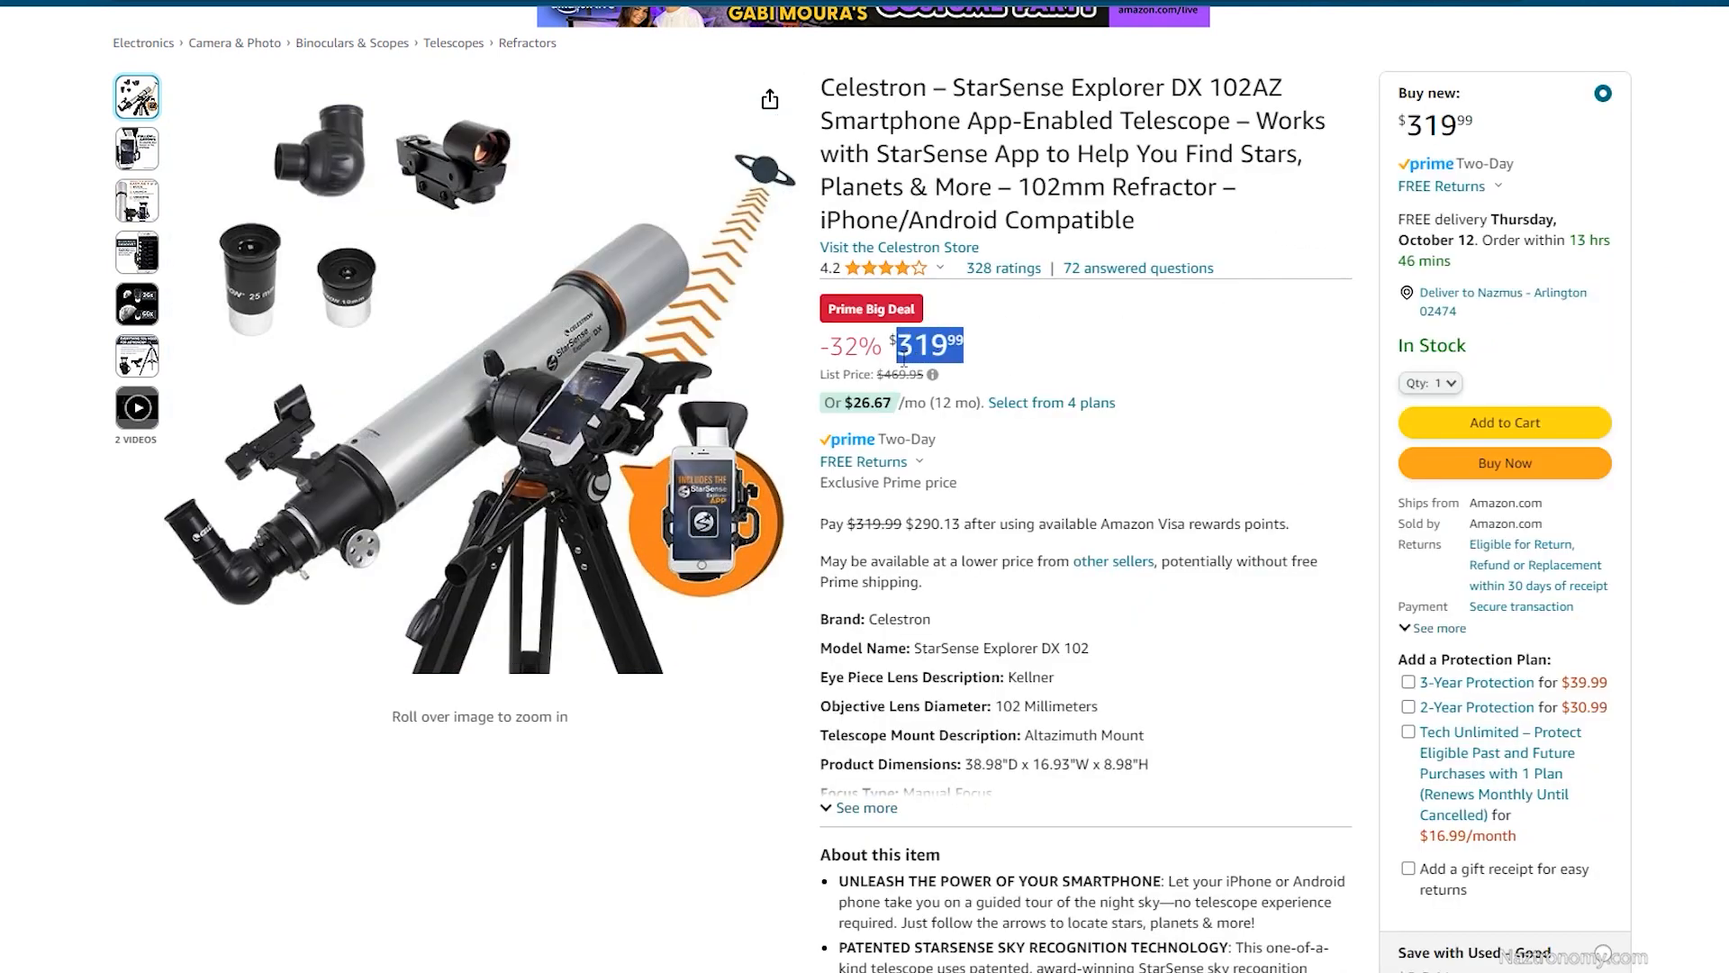
pyautogui.tripleClick(893, 311)
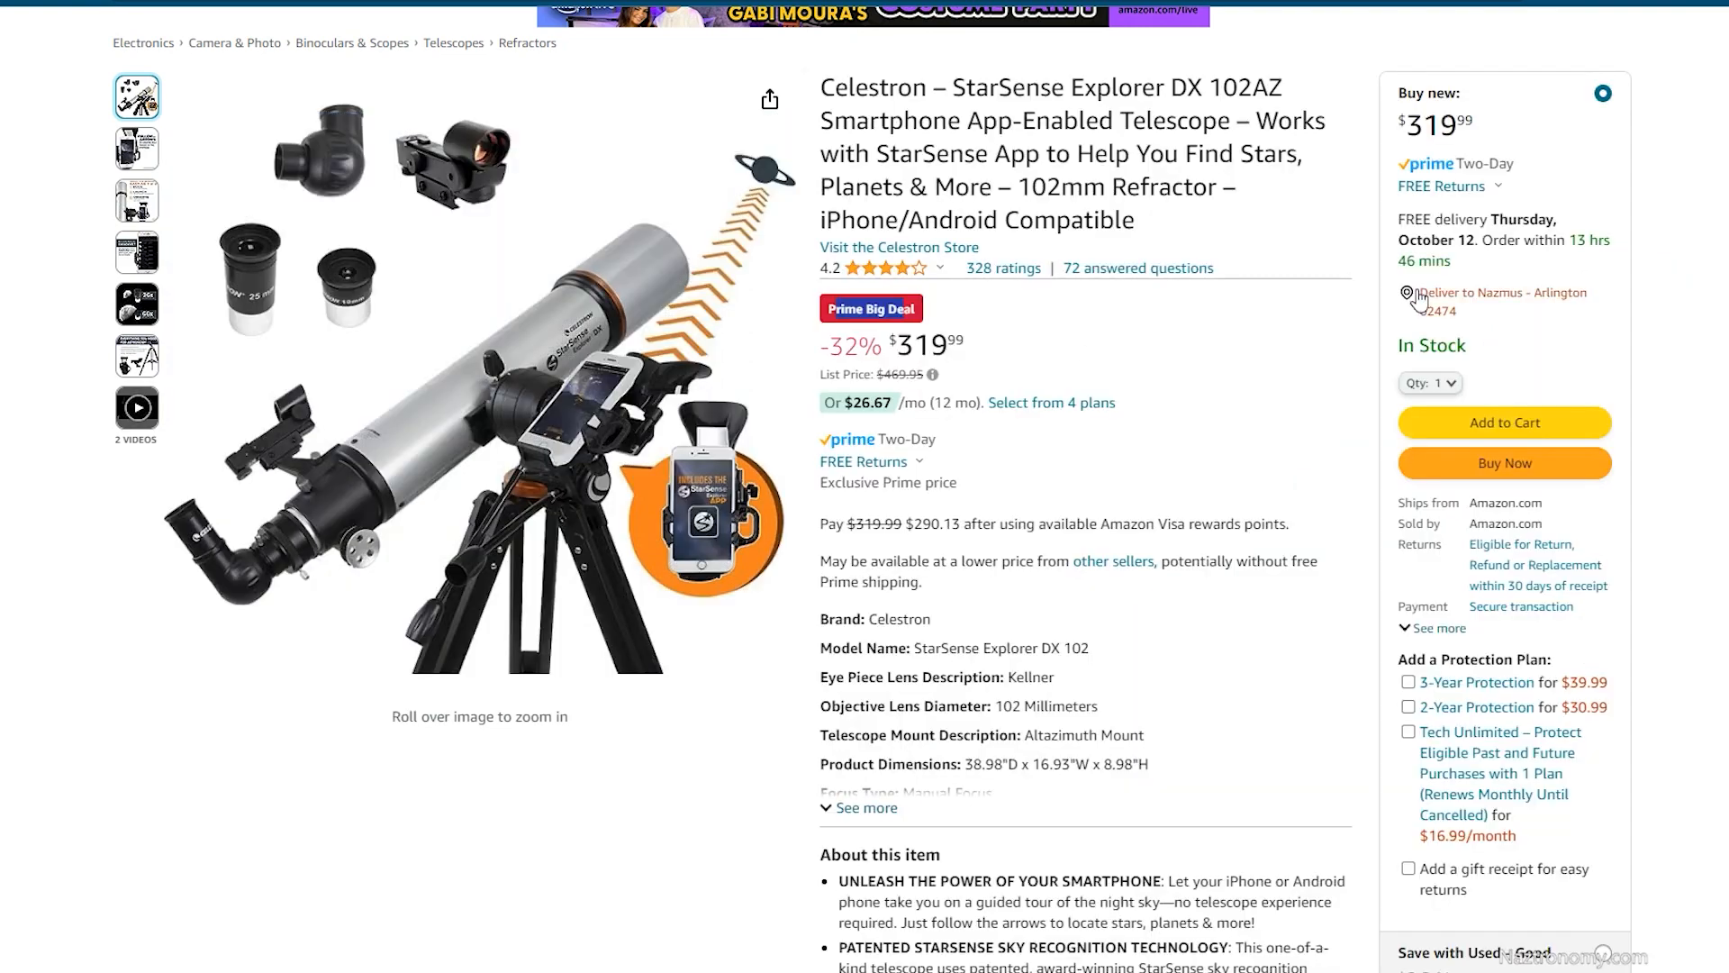
pyautogui.scroll(-5, 1150, 339)
pyautogui.scroll(-5, 1231, 544)
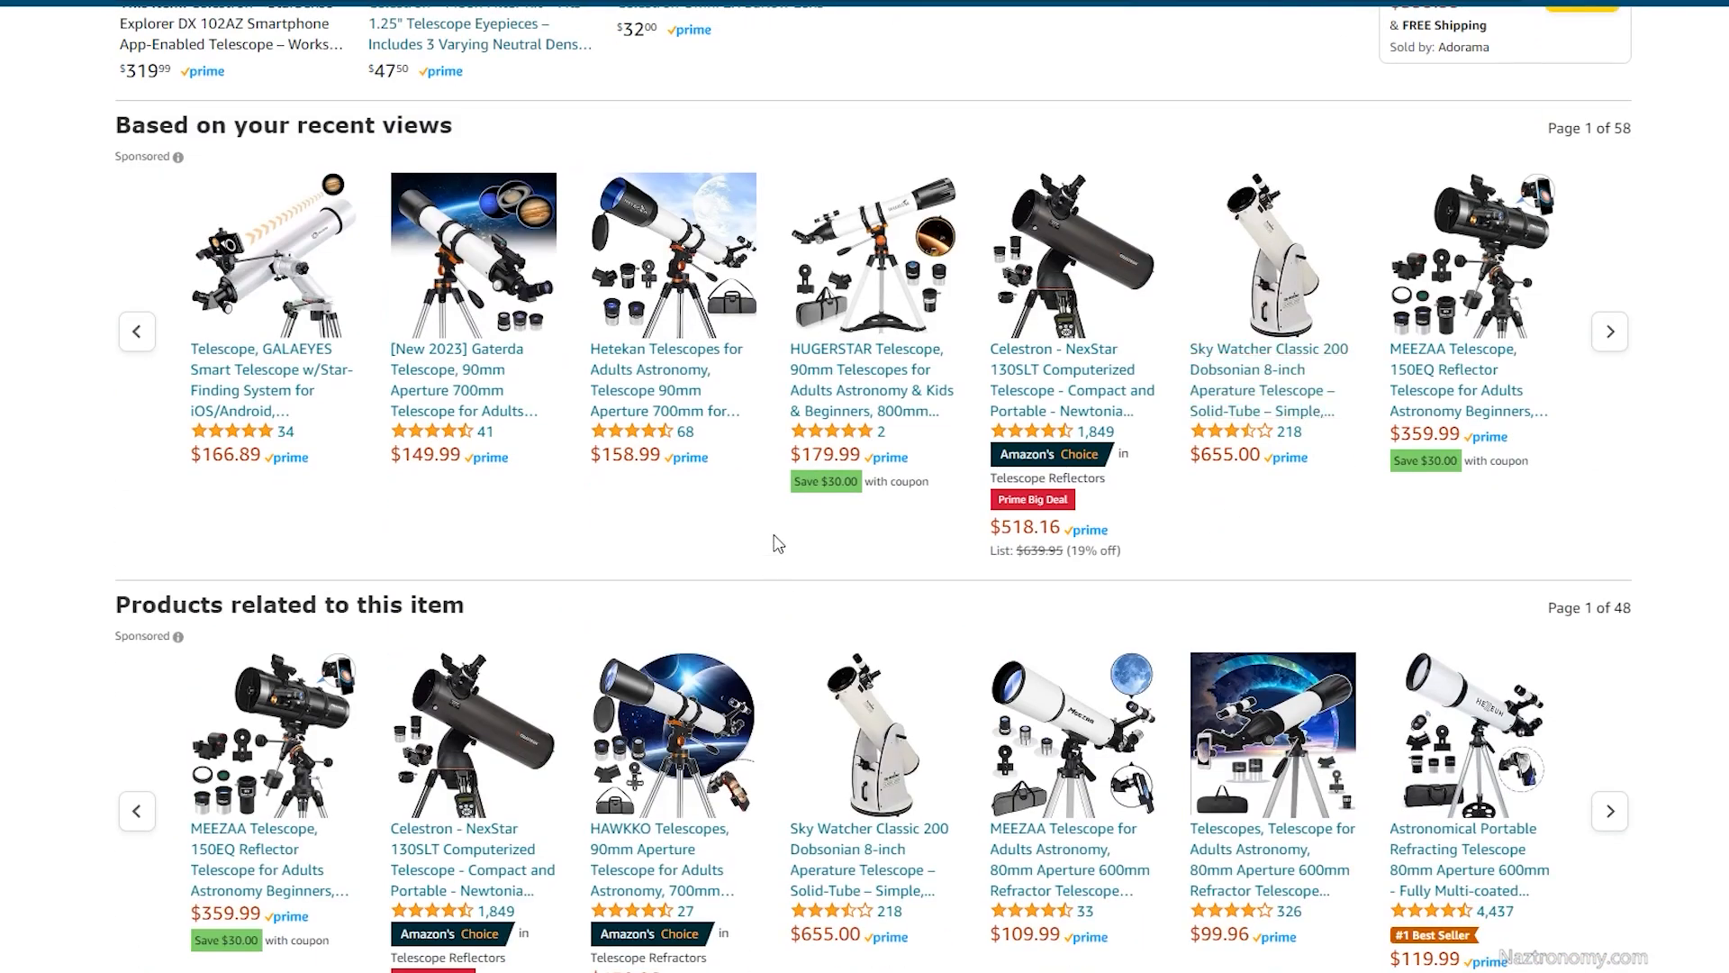
pyautogui.scroll(5, 1149, 540)
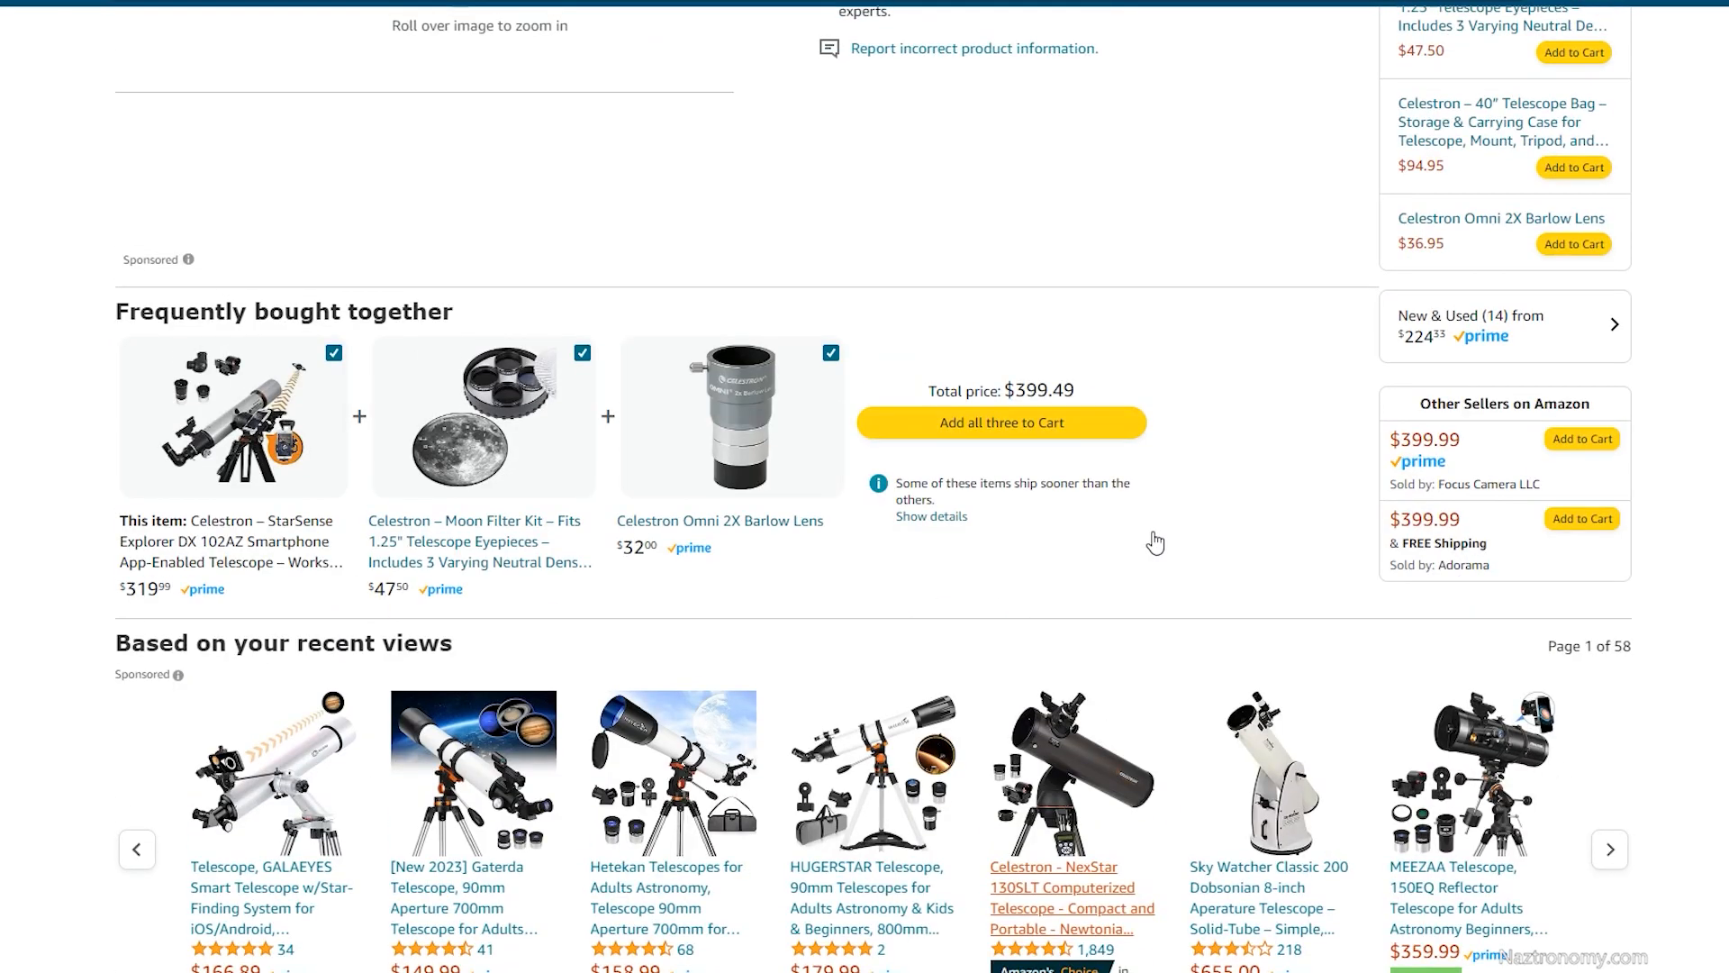
pyautogui.scroll(5, 1149, 541)
pyautogui.scroll(2, 1148, 540)
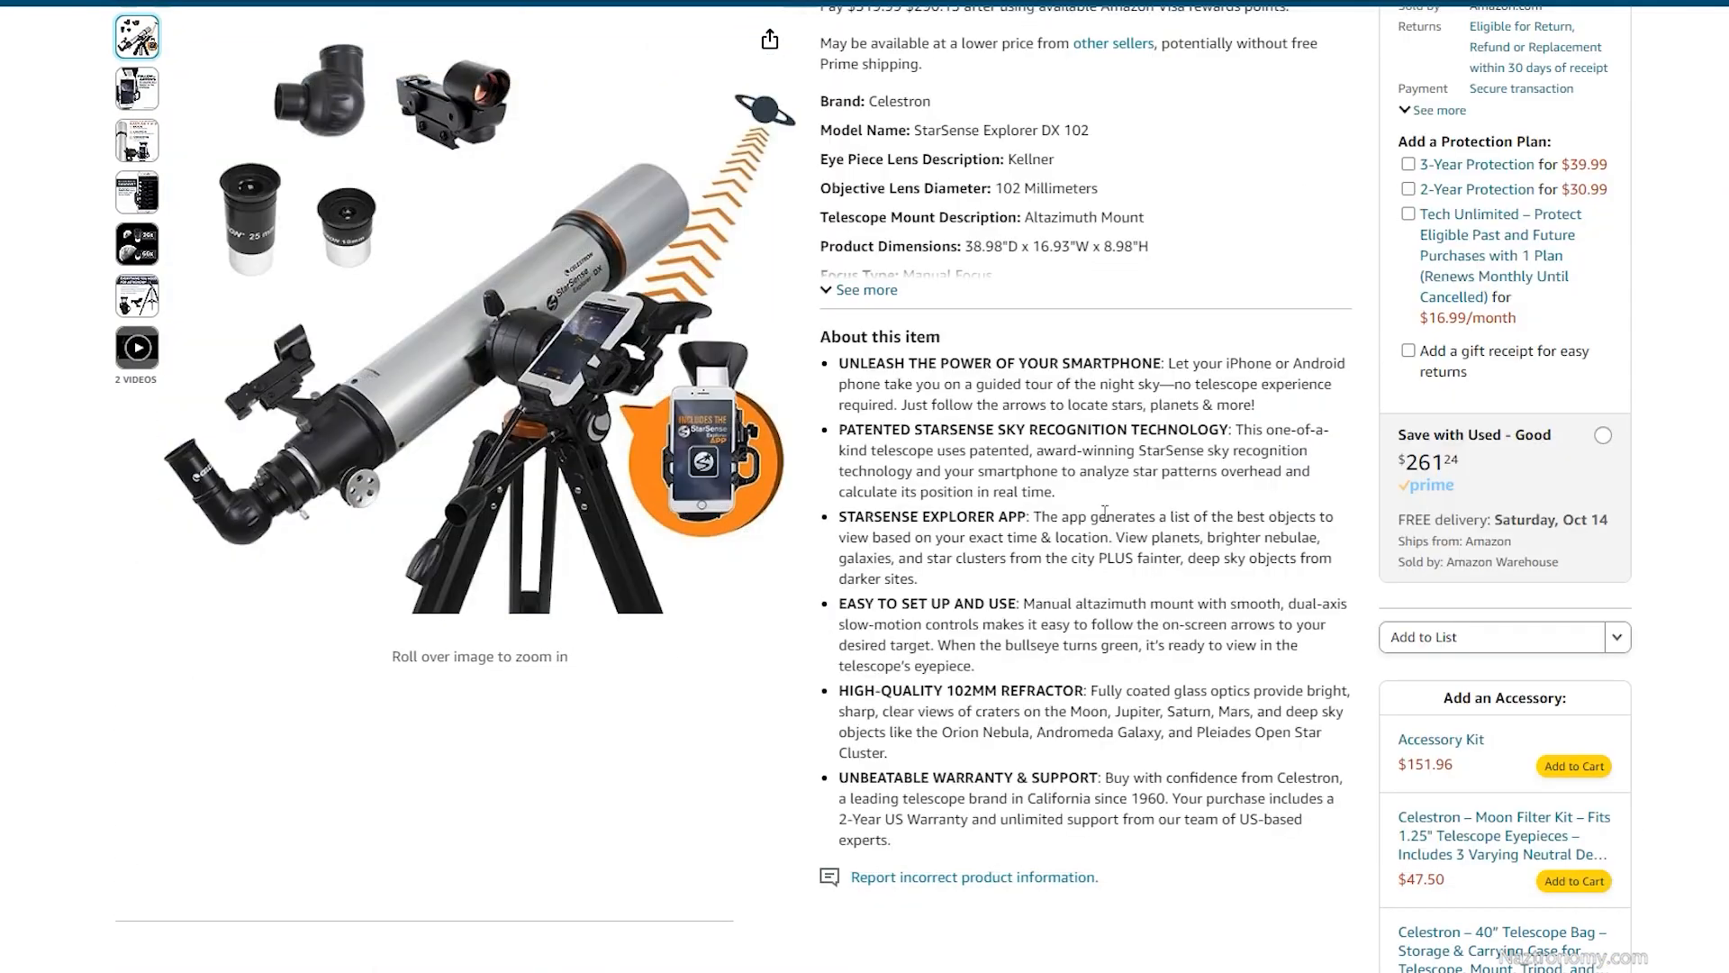
pyautogui.scroll(4, 1142, 365)
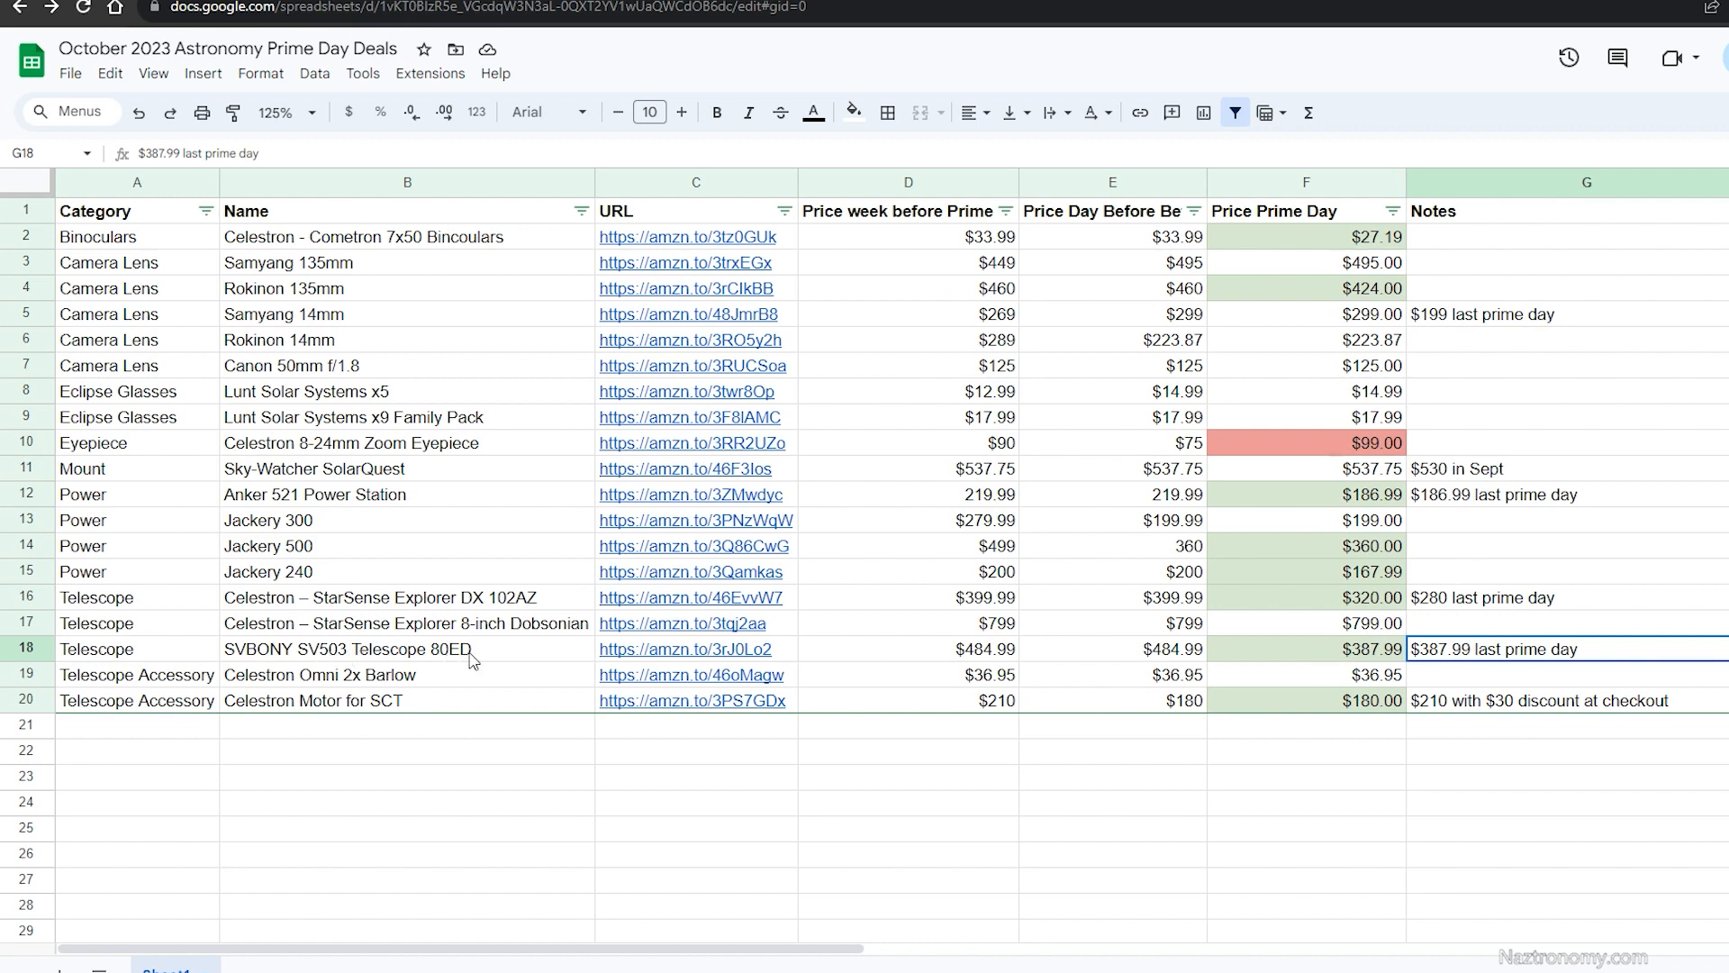
# - Read the SVBONY 80ED's $387.99 Prime Day price in F18 and its last-Prime-Day note in G18
pyautogui.click(1338, 657)
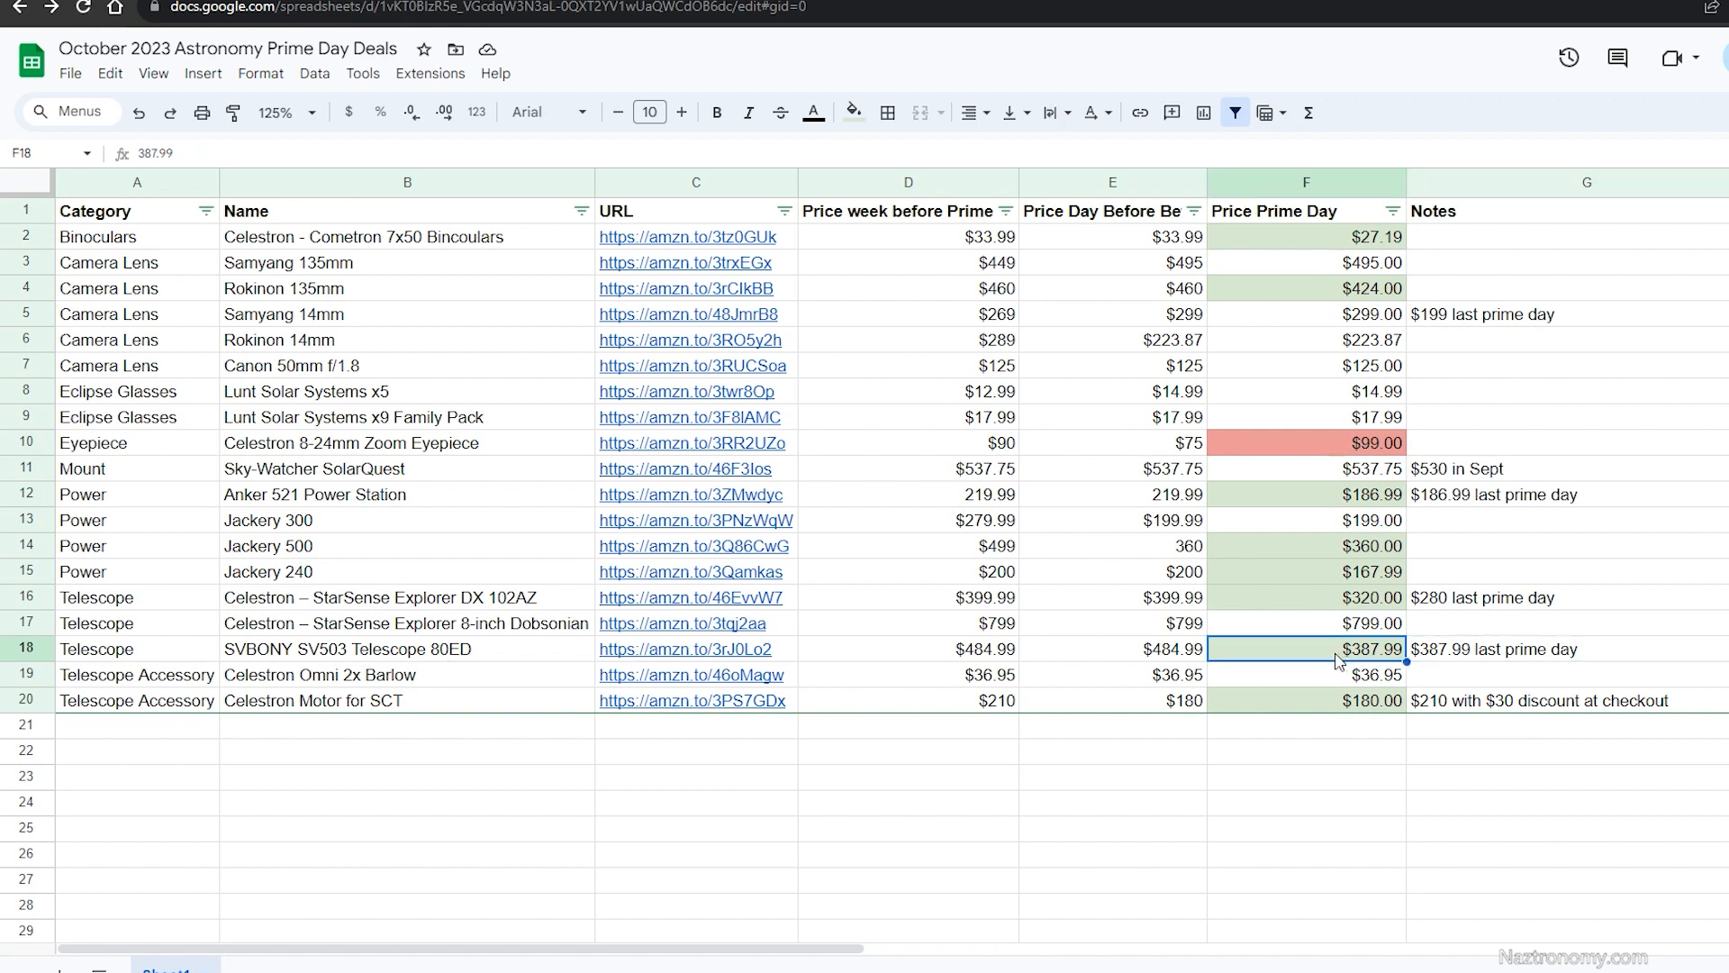
pyautogui.click(1471, 660)
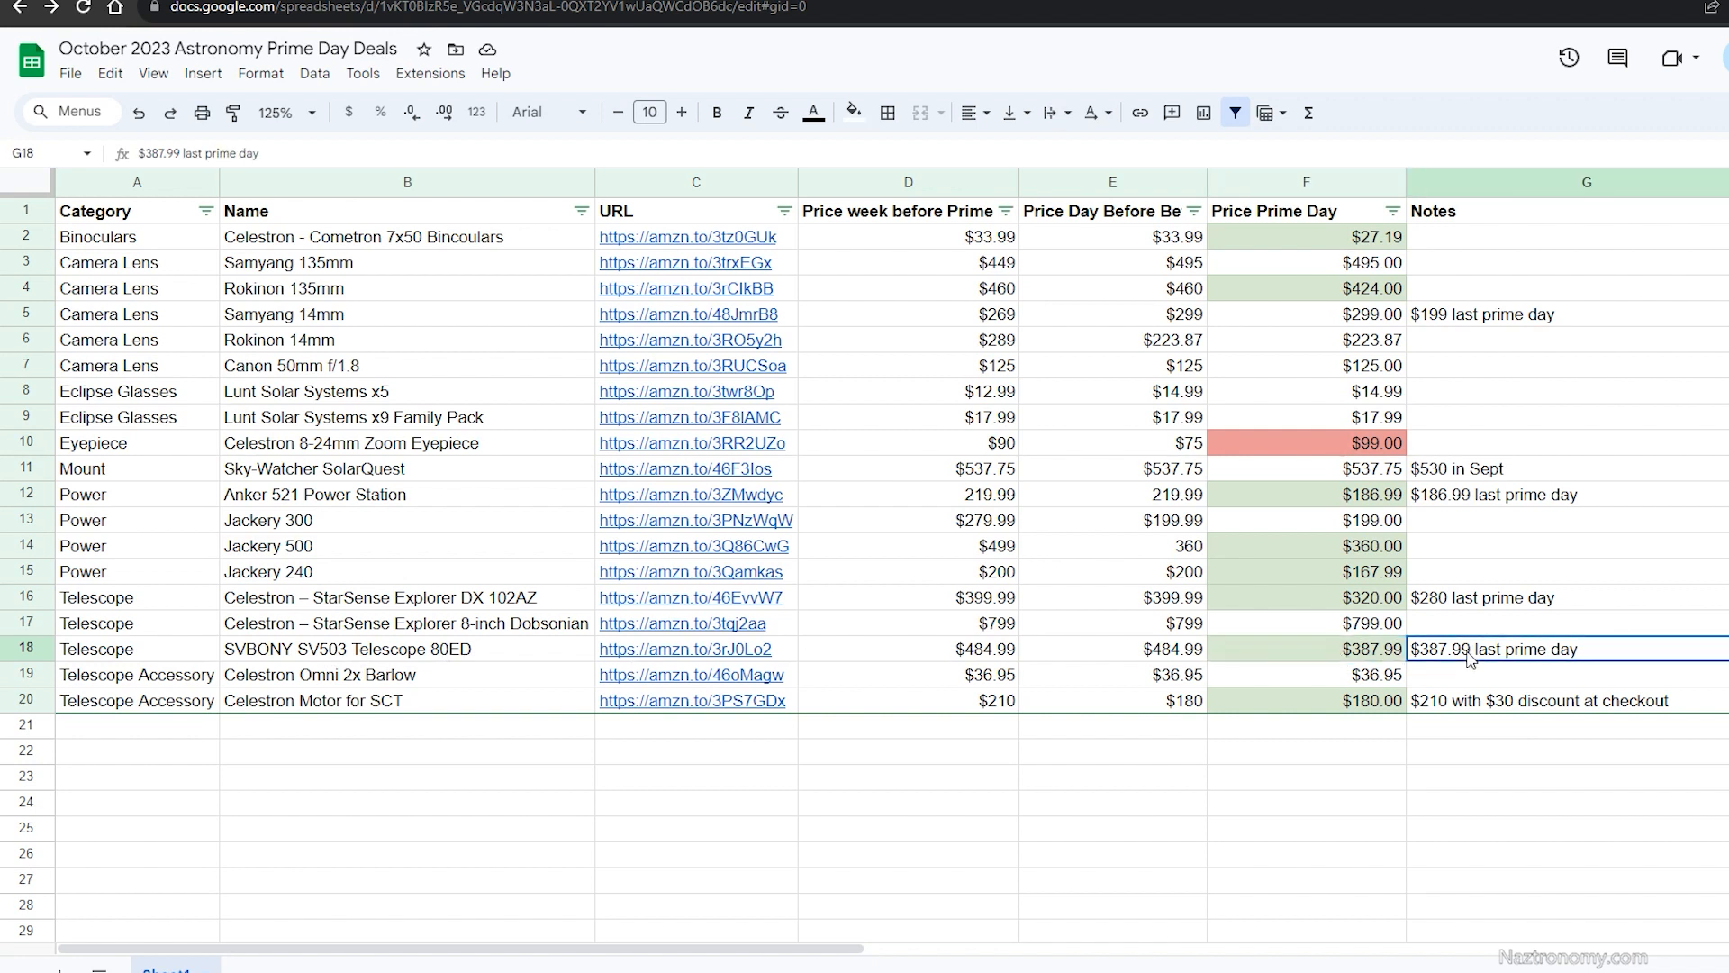
pyautogui.click(1334, 657)
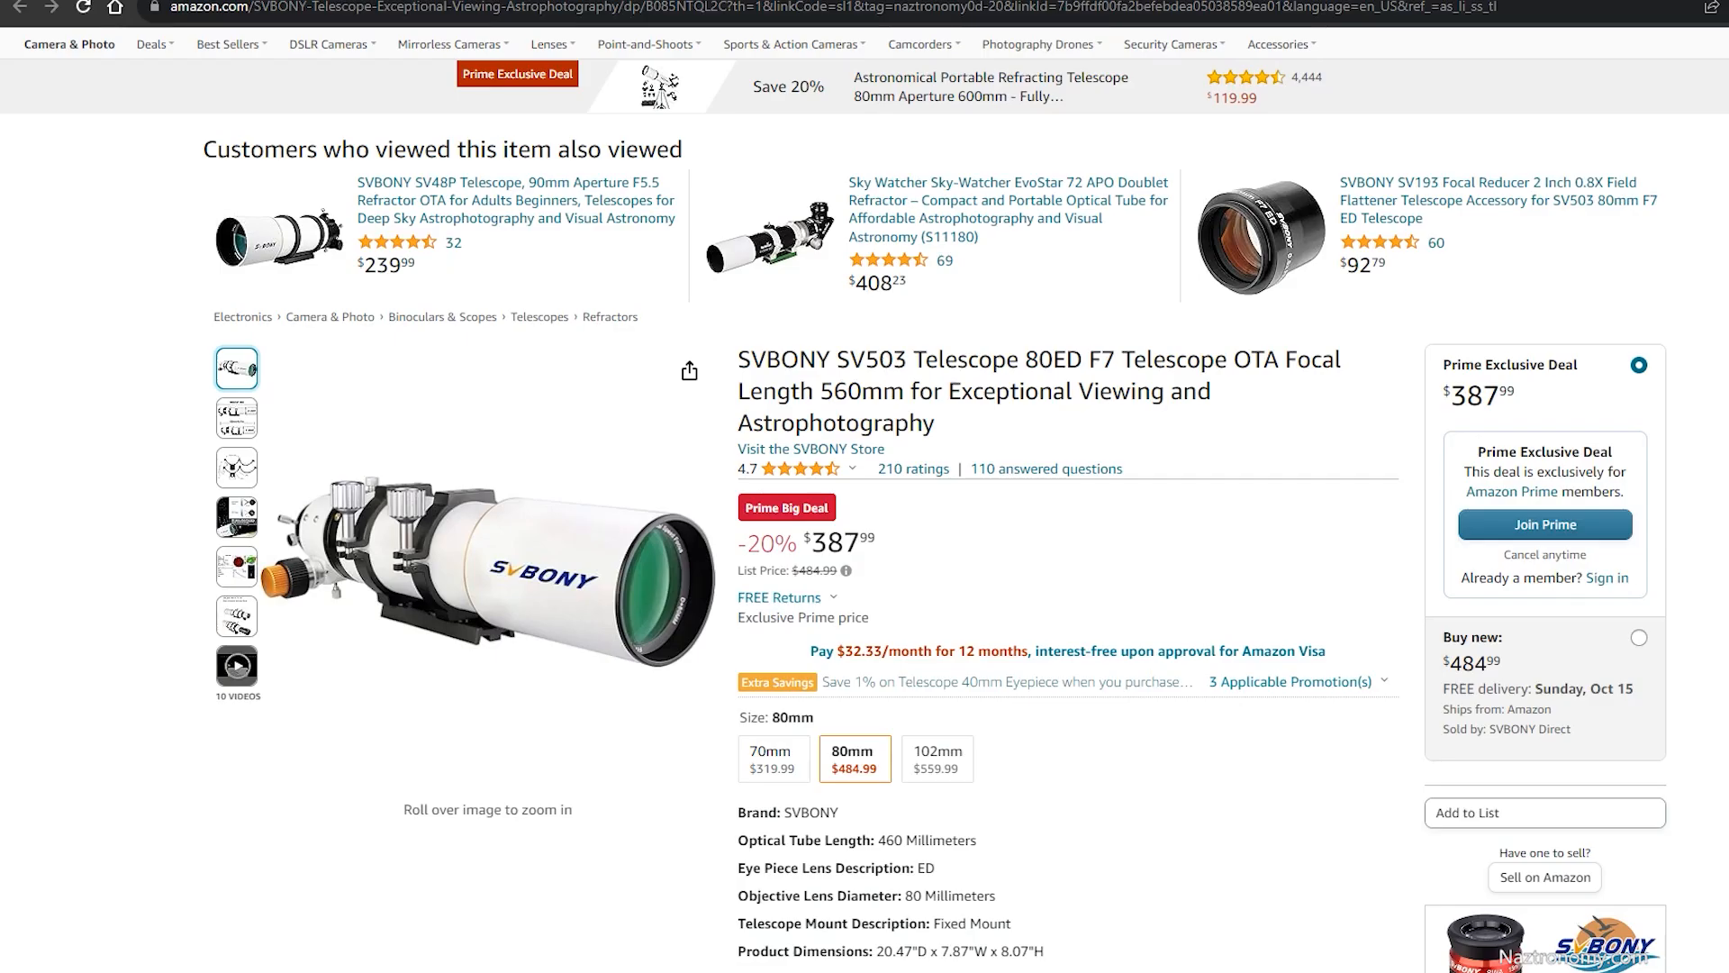
pyautogui.scroll(-1, 1039, 386)
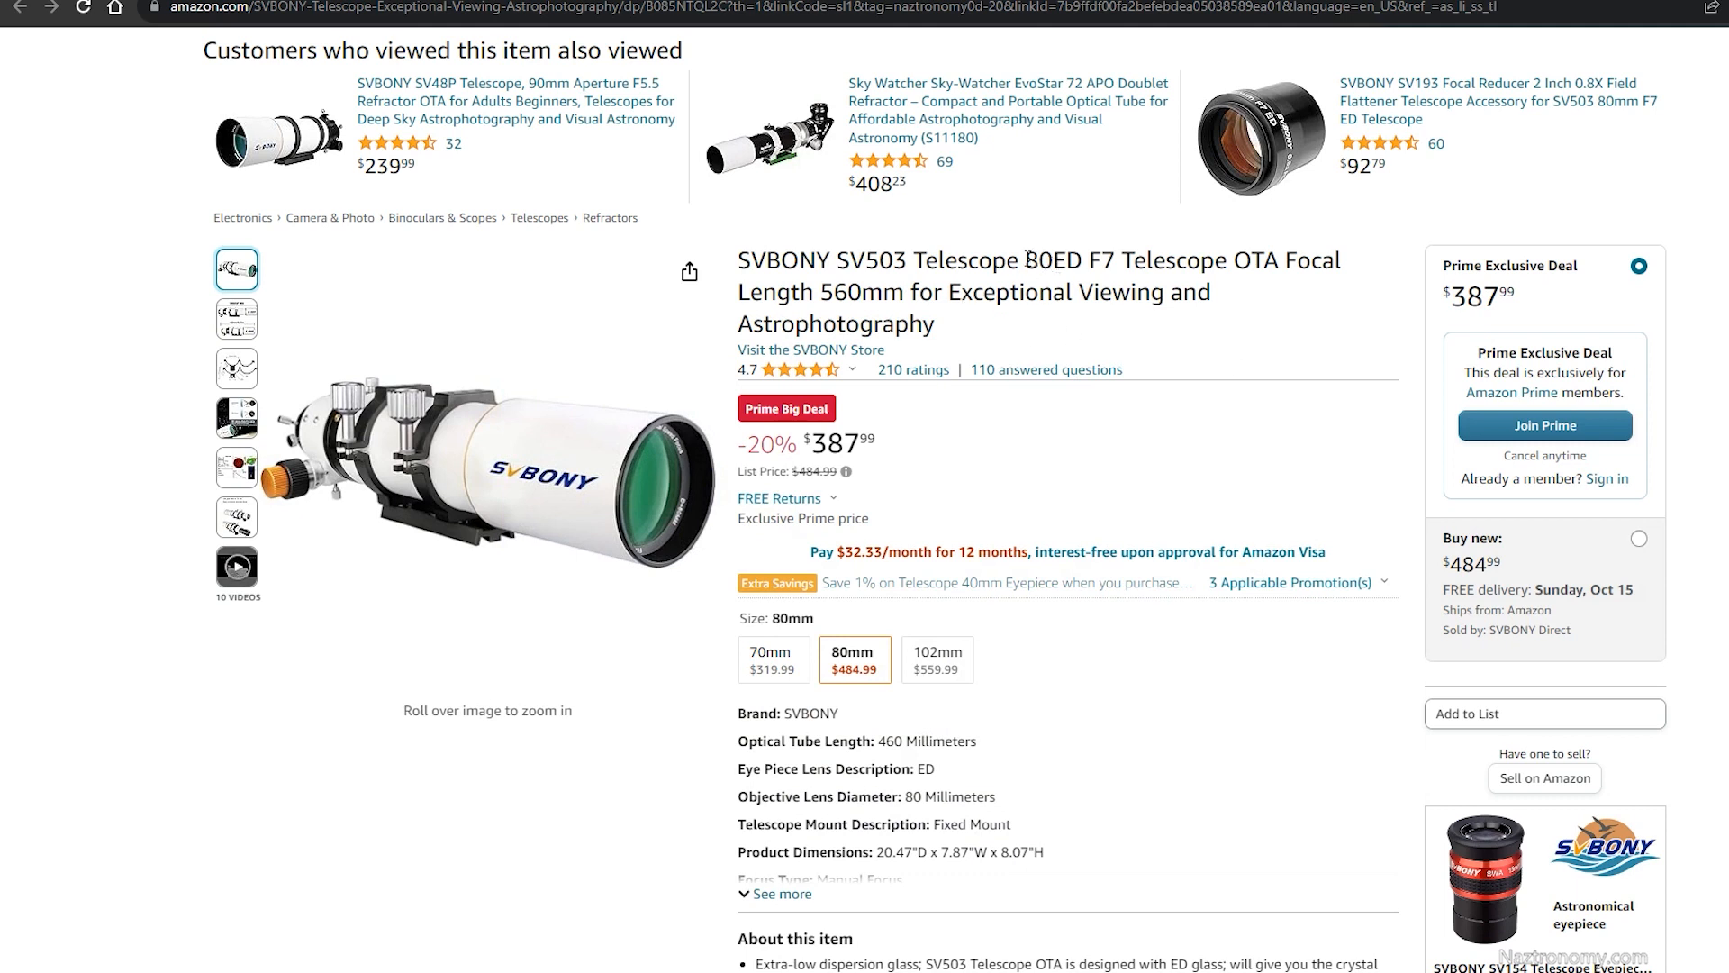
# - Highlight 80ED in the SVBONY SV503 product title to confirm the $387.99 deal is for that model
pyautogui.moveTo(1023, 260); pyautogui.dragTo(1084, 261)
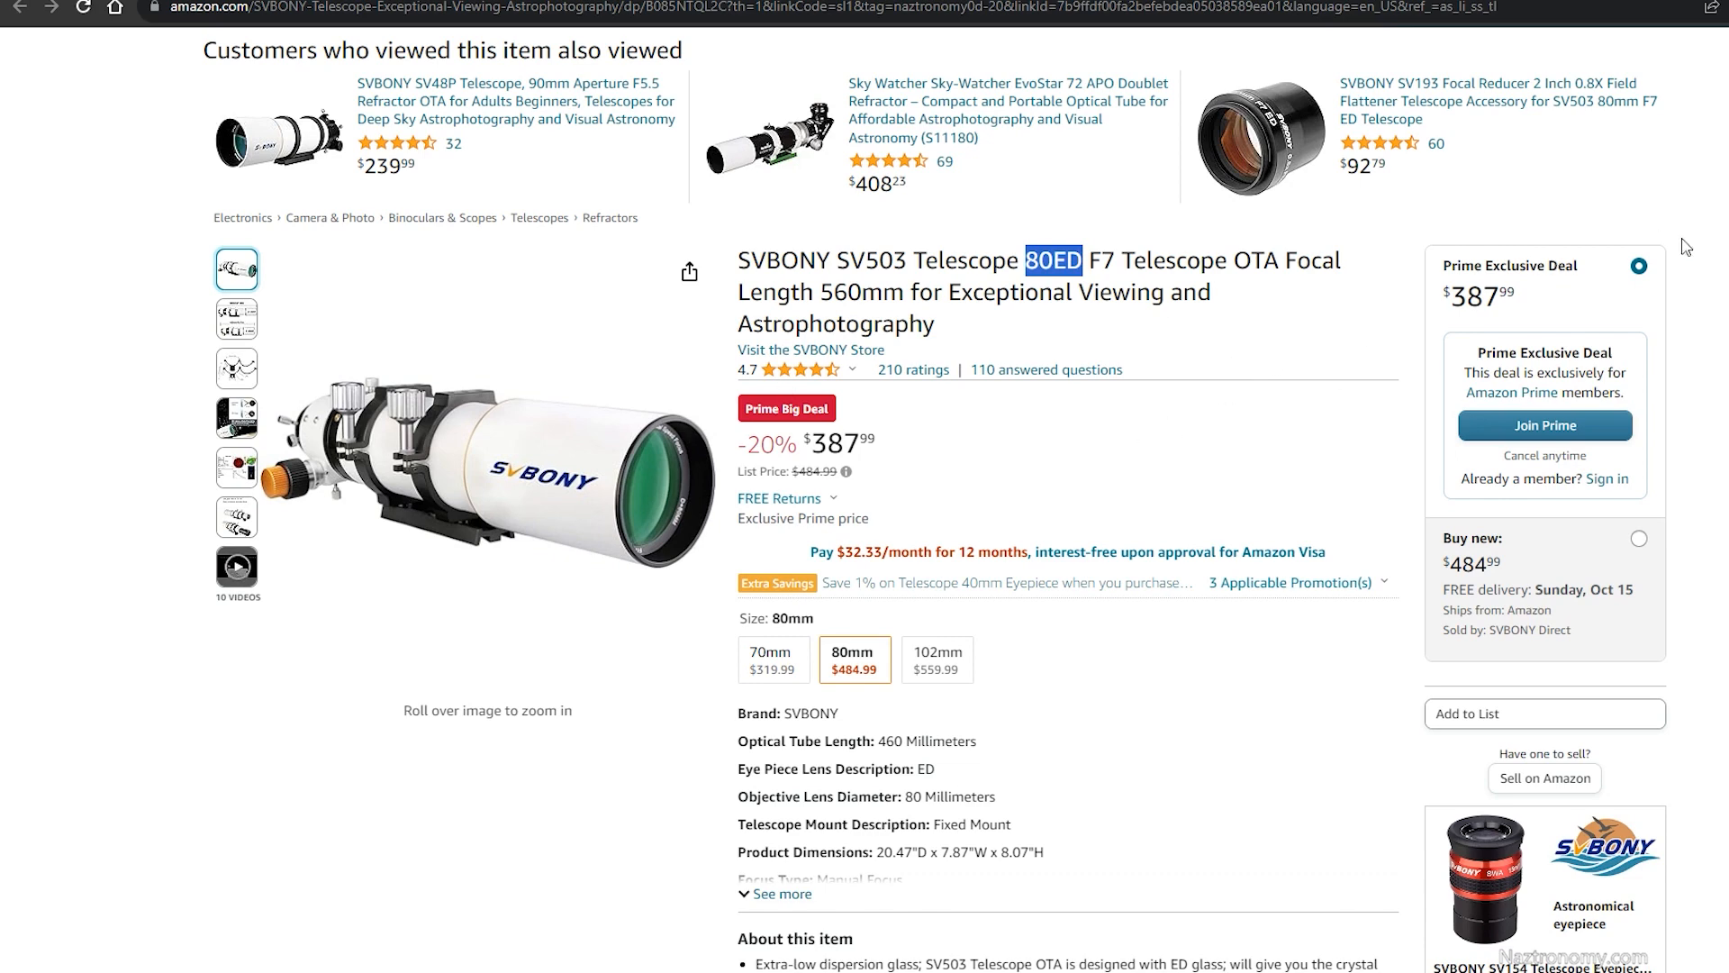
pyautogui.scroll(1, 1449, 453)
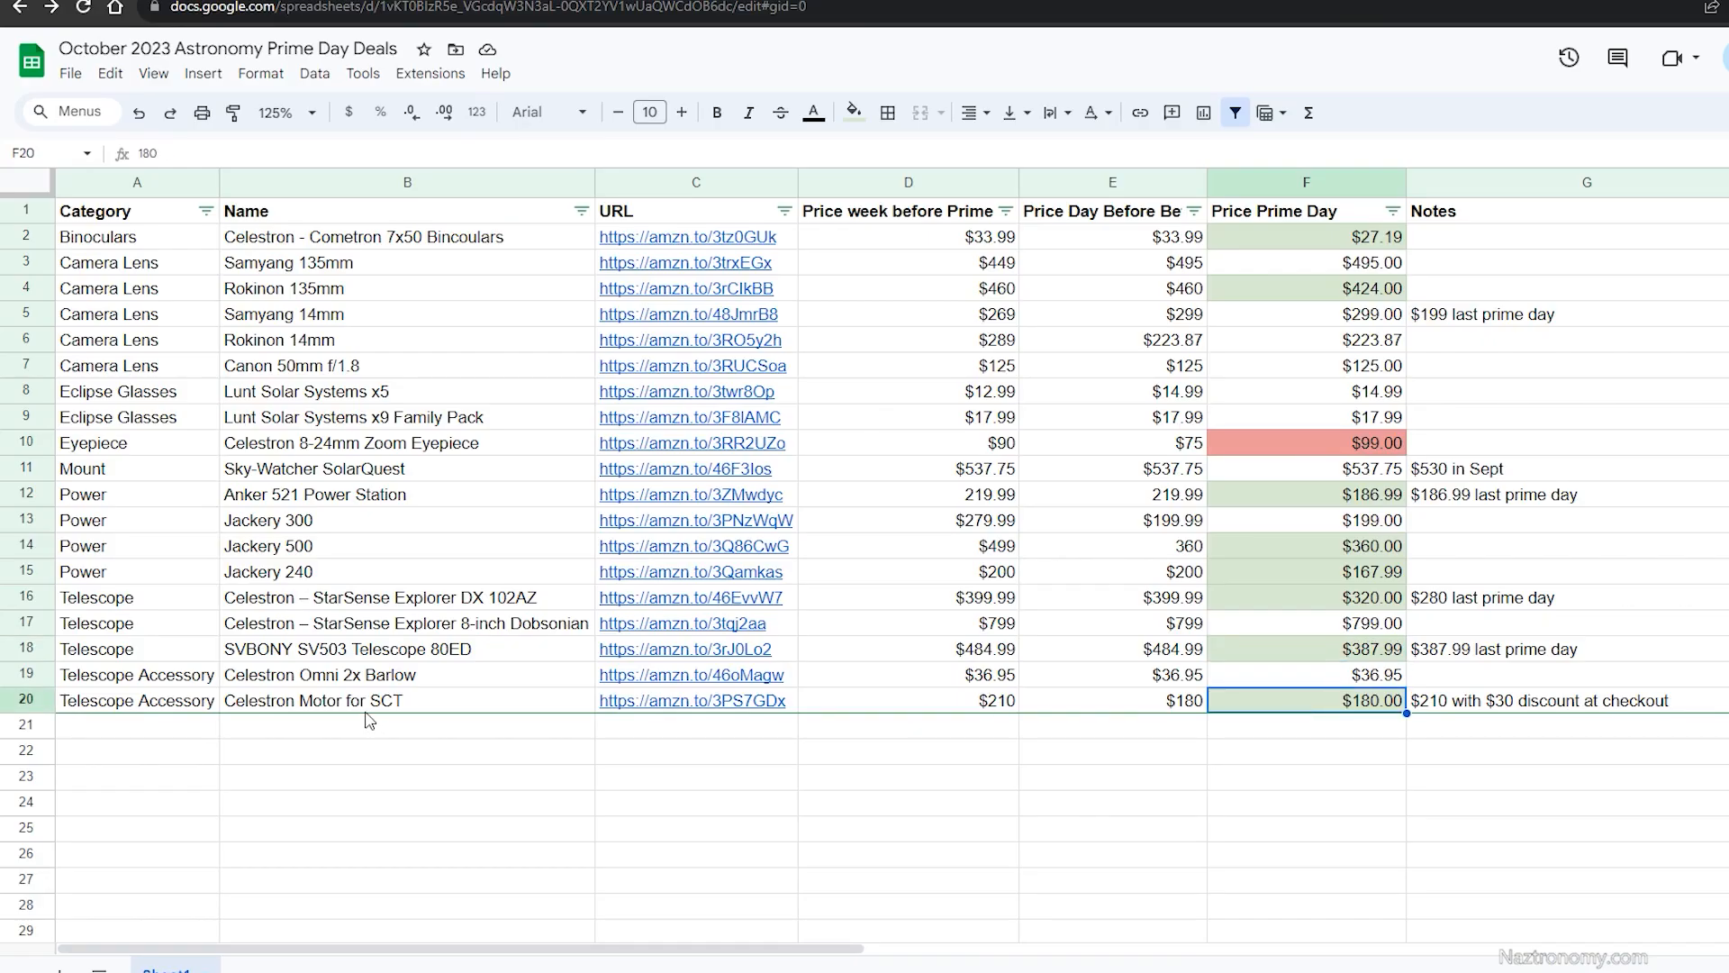
# - Check the Celestron Motor's $180.00 Prime Day price in row 20, then switch to its Amazon page
pyautogui.click(348, 702)
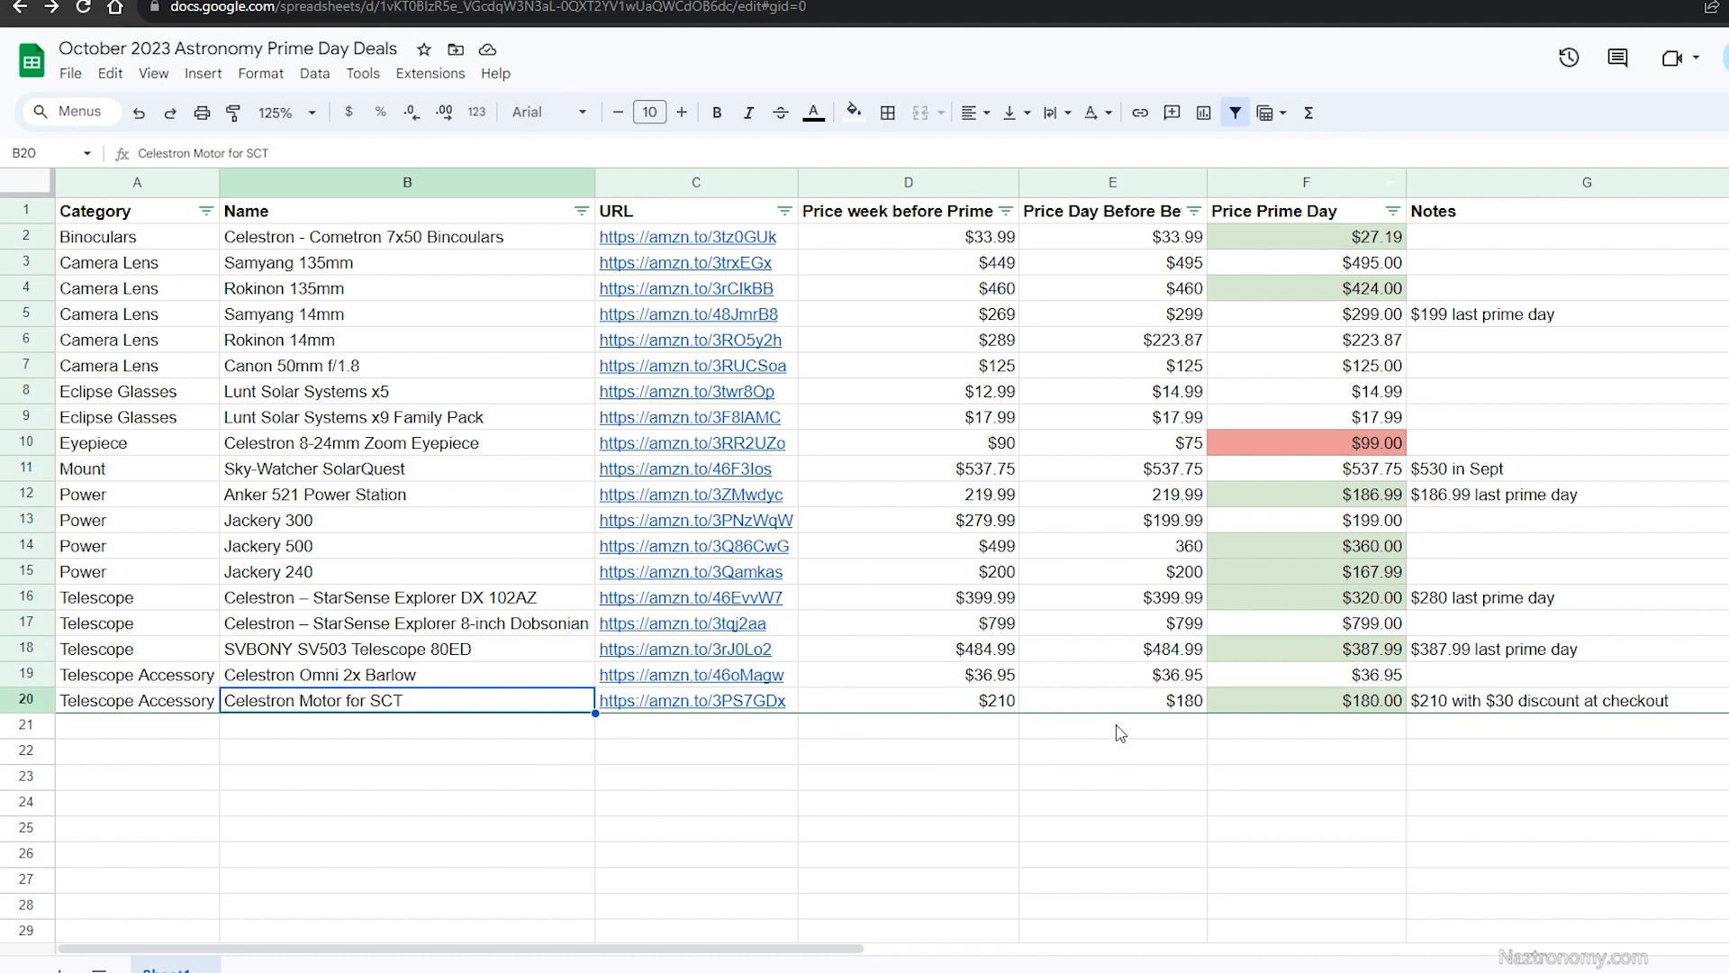
pyautogui.click(1283, 706)
pyautogui.hotkey('ctrl', 'Tab')
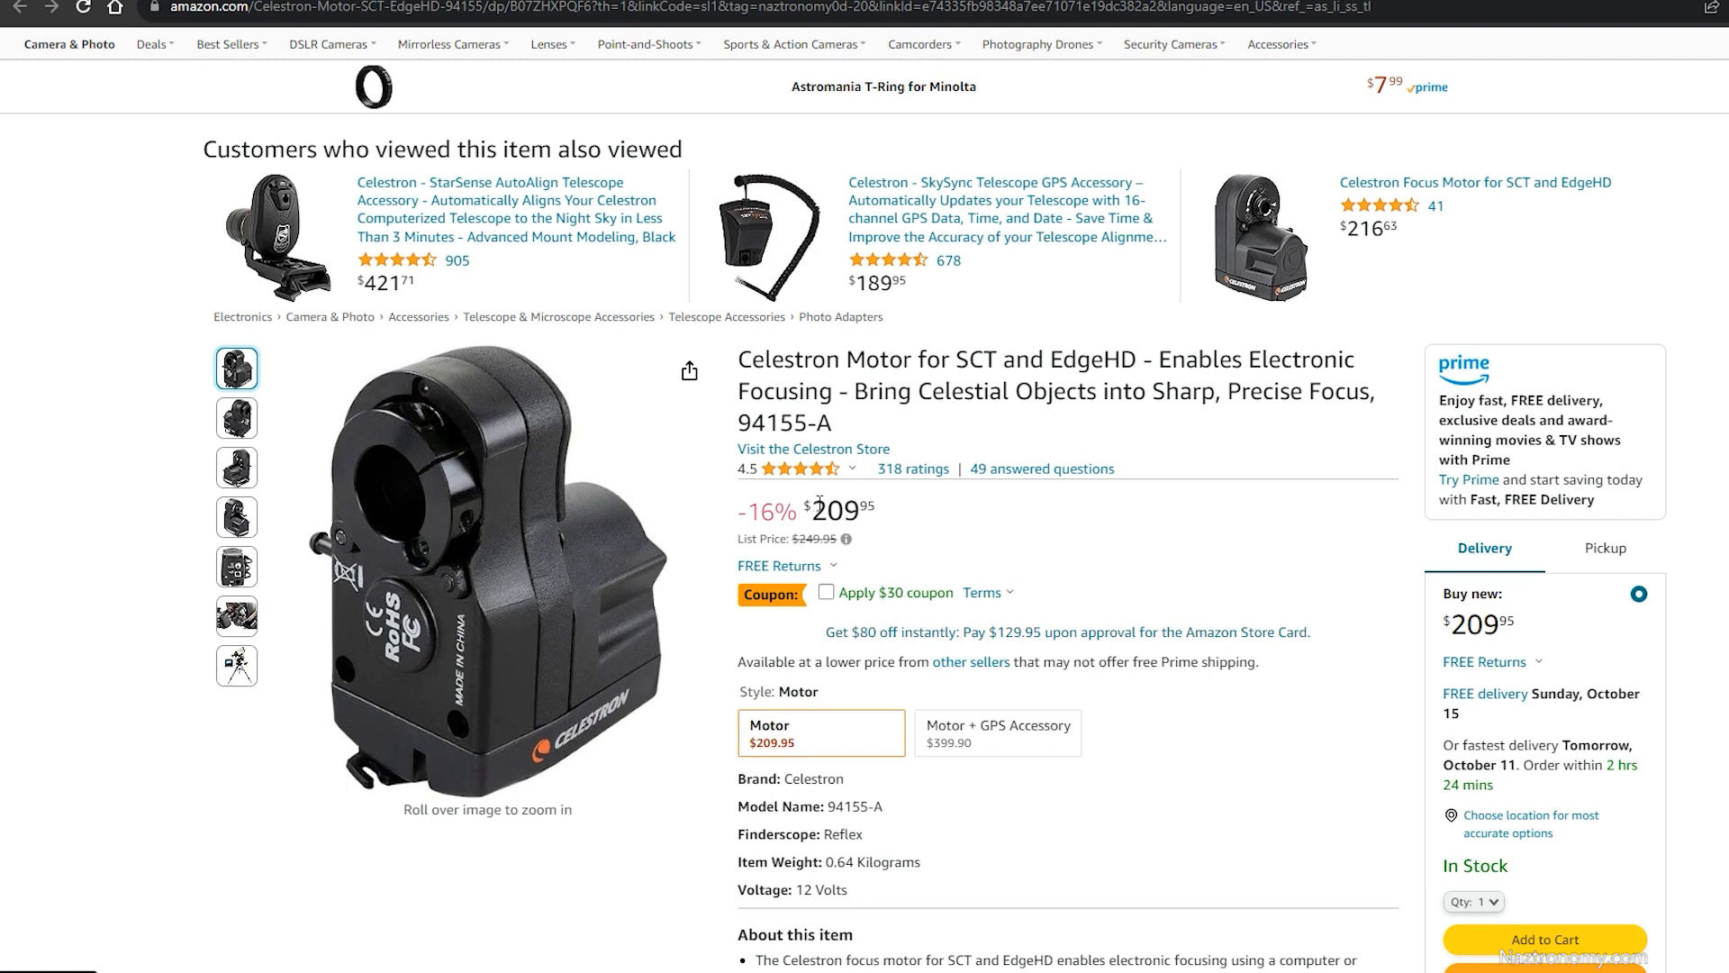
# - Highlight the motor's $209.95 price on its Amazon page, then clear the highlight
pyautogui.moveTo(818, 501); pyautogui.dragTo(924, 516)
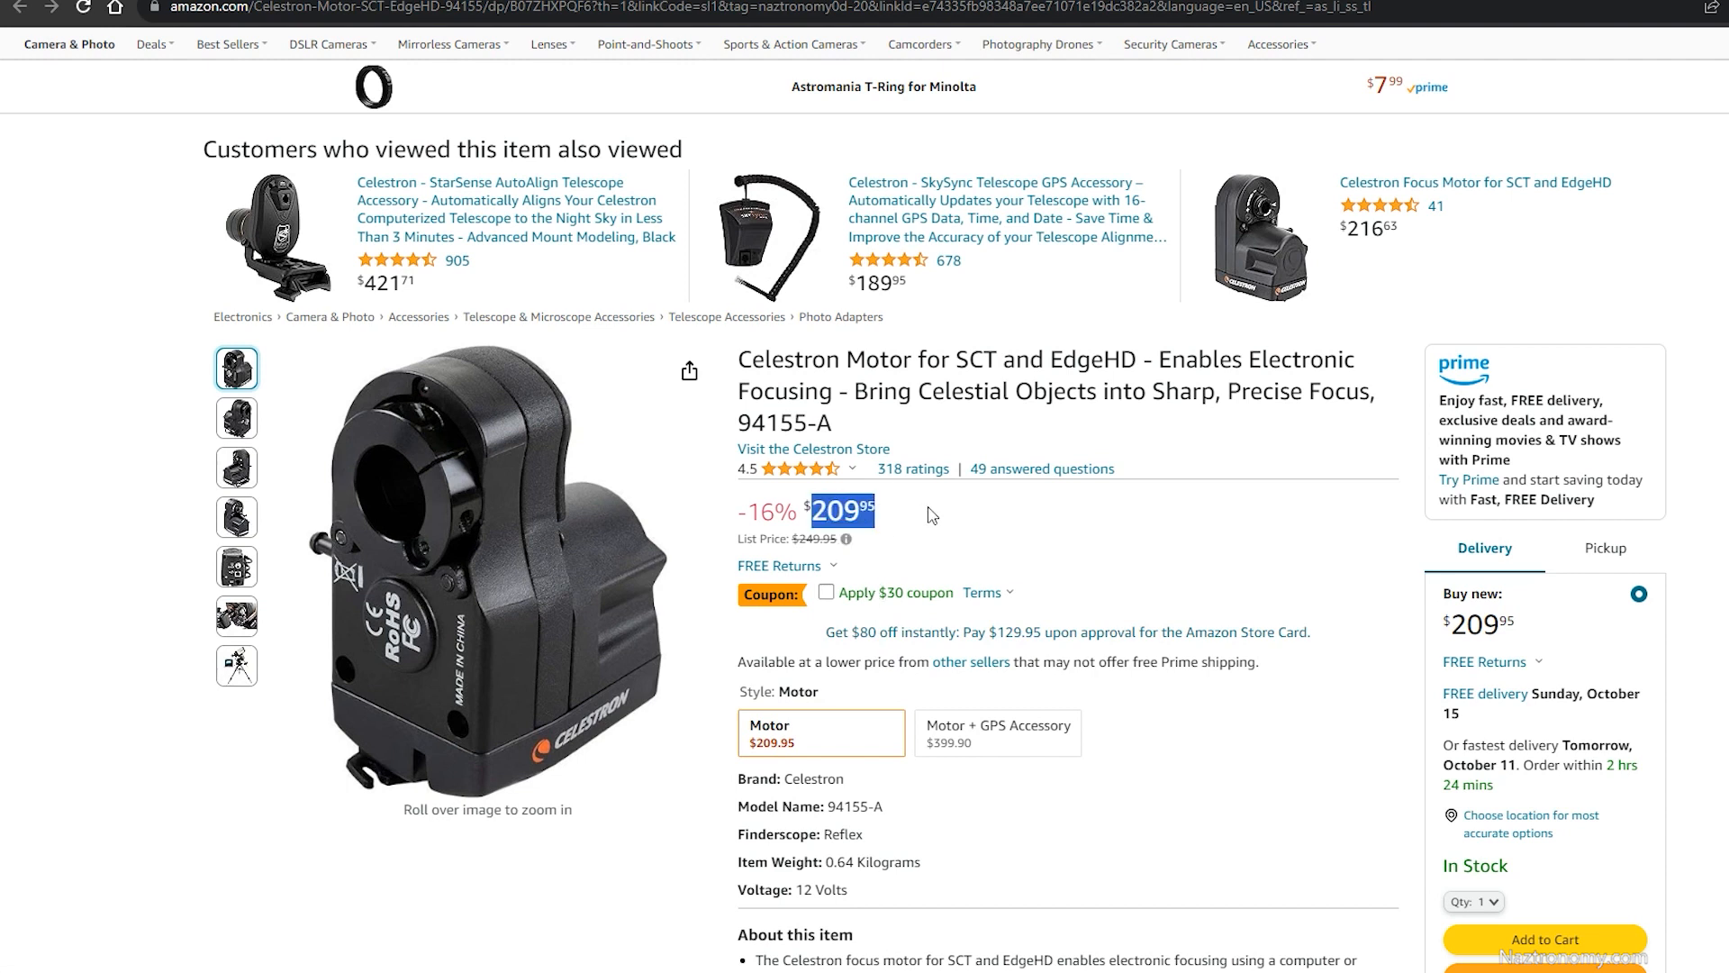
pyautogui.click(928, 515)
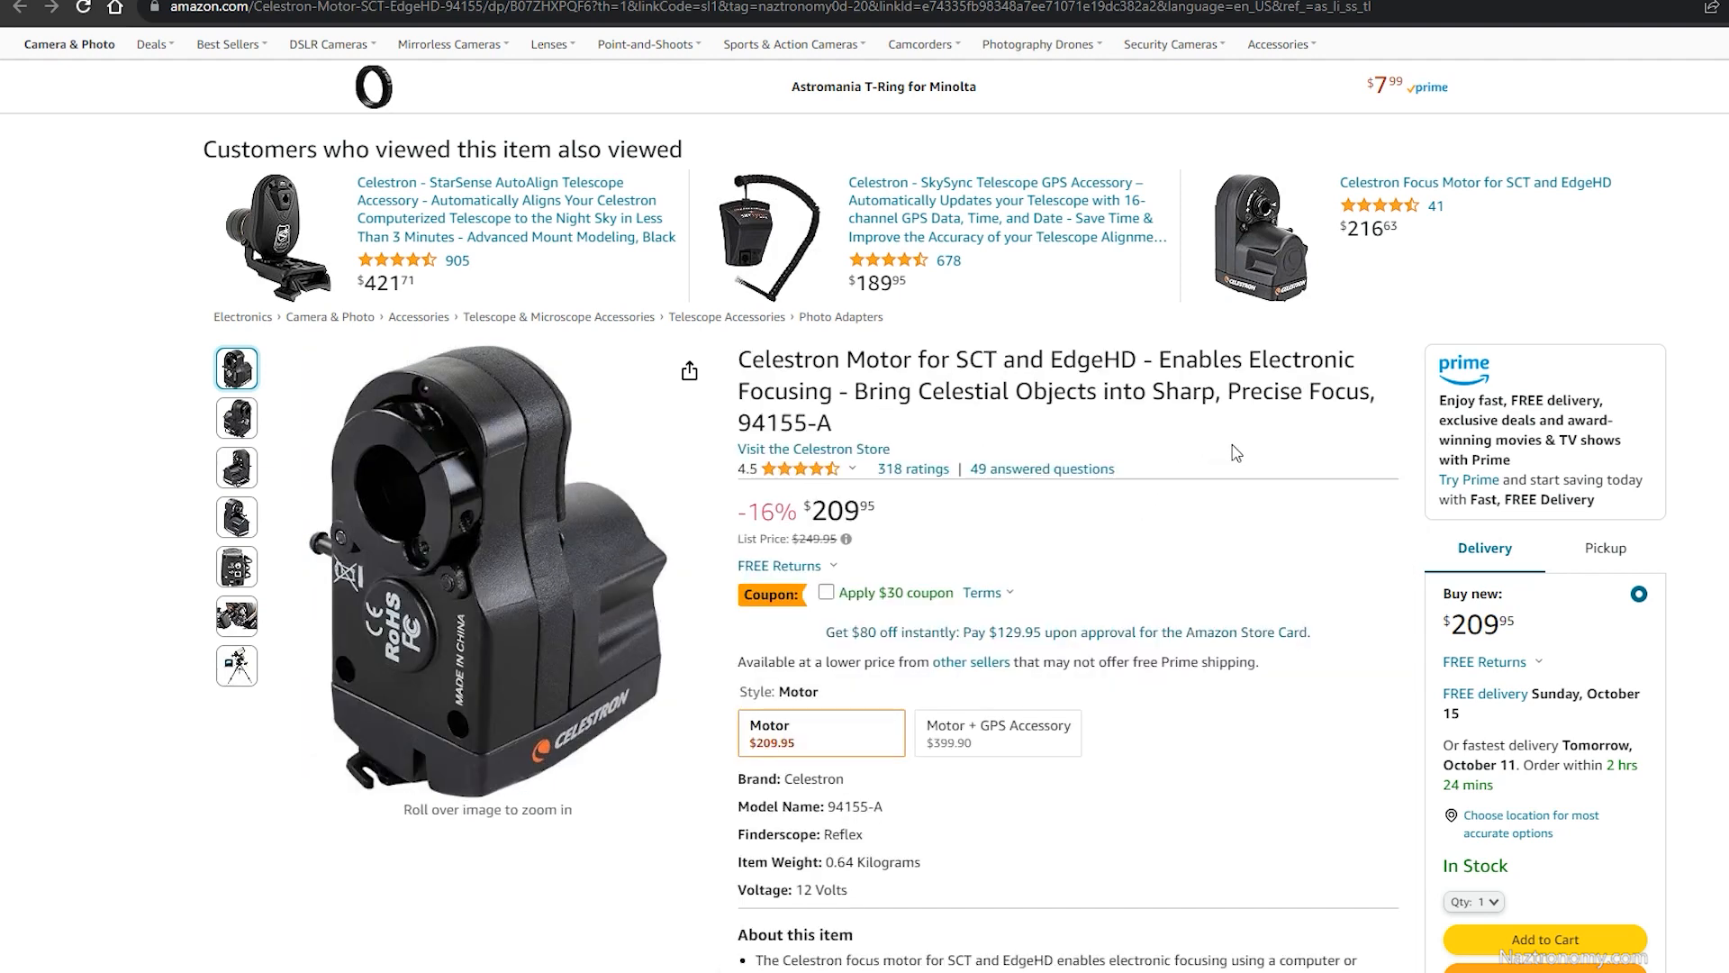
pyautogui.scroll(-2, 1232, 567)
pyautogui.scroll(-1, 1306, 553)
pyautogui.scroll(-2, 1305, 553)
pyautogui.scroll(-2, 1290, 565)
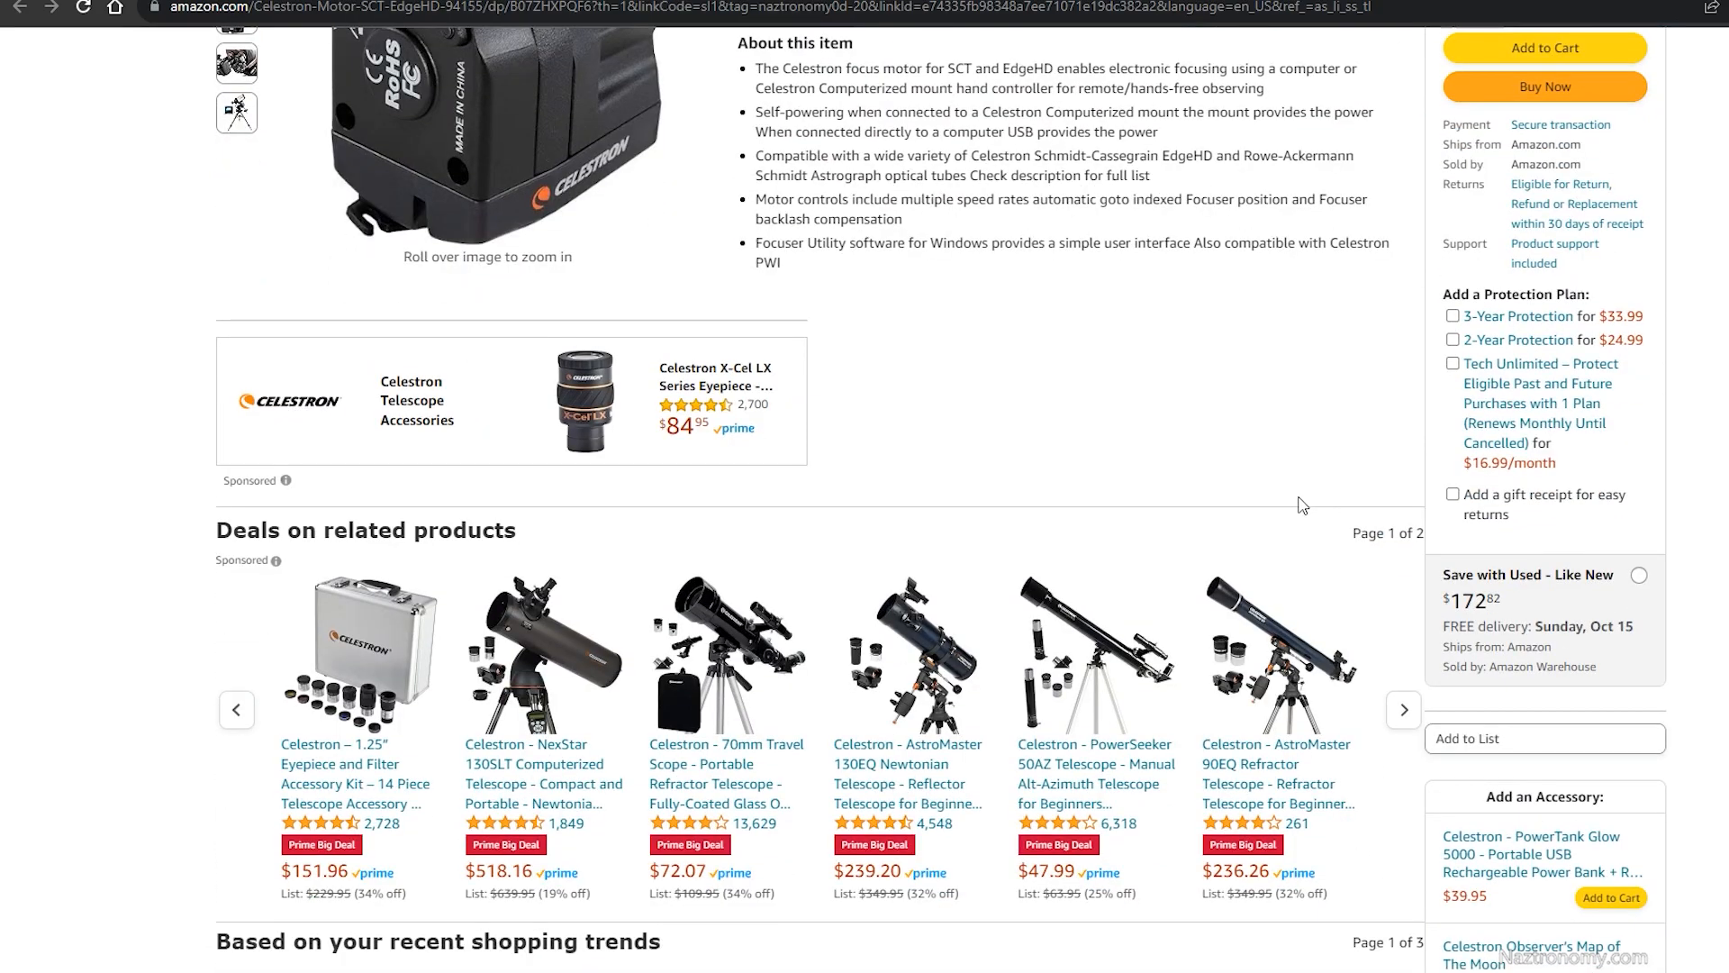
pyautogui.scroll(-2, 1298, 507)
pyautogui.scroll(-2, 1297, 503)
pyautogui.scroll(-4, 1291, 509)
pyautogui.scroll(-2, 1291, 509)
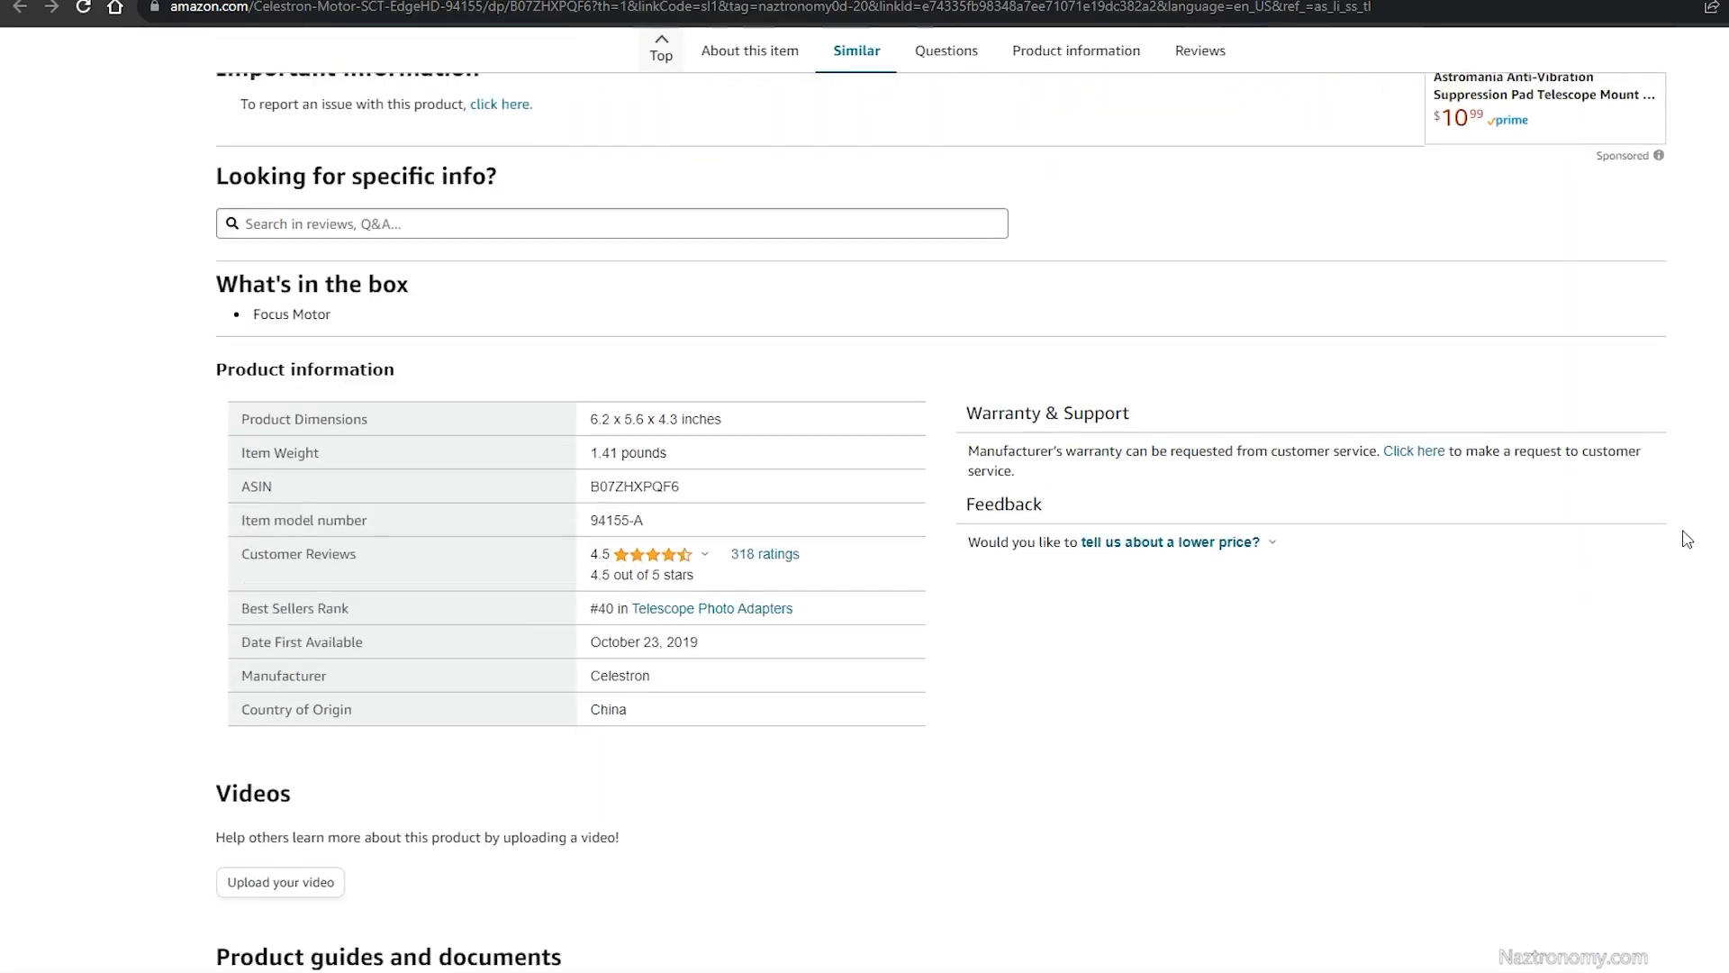
pyautogui.scroll(-3, 942, 523)
pyautogui.scroll(-2, 941, 522)
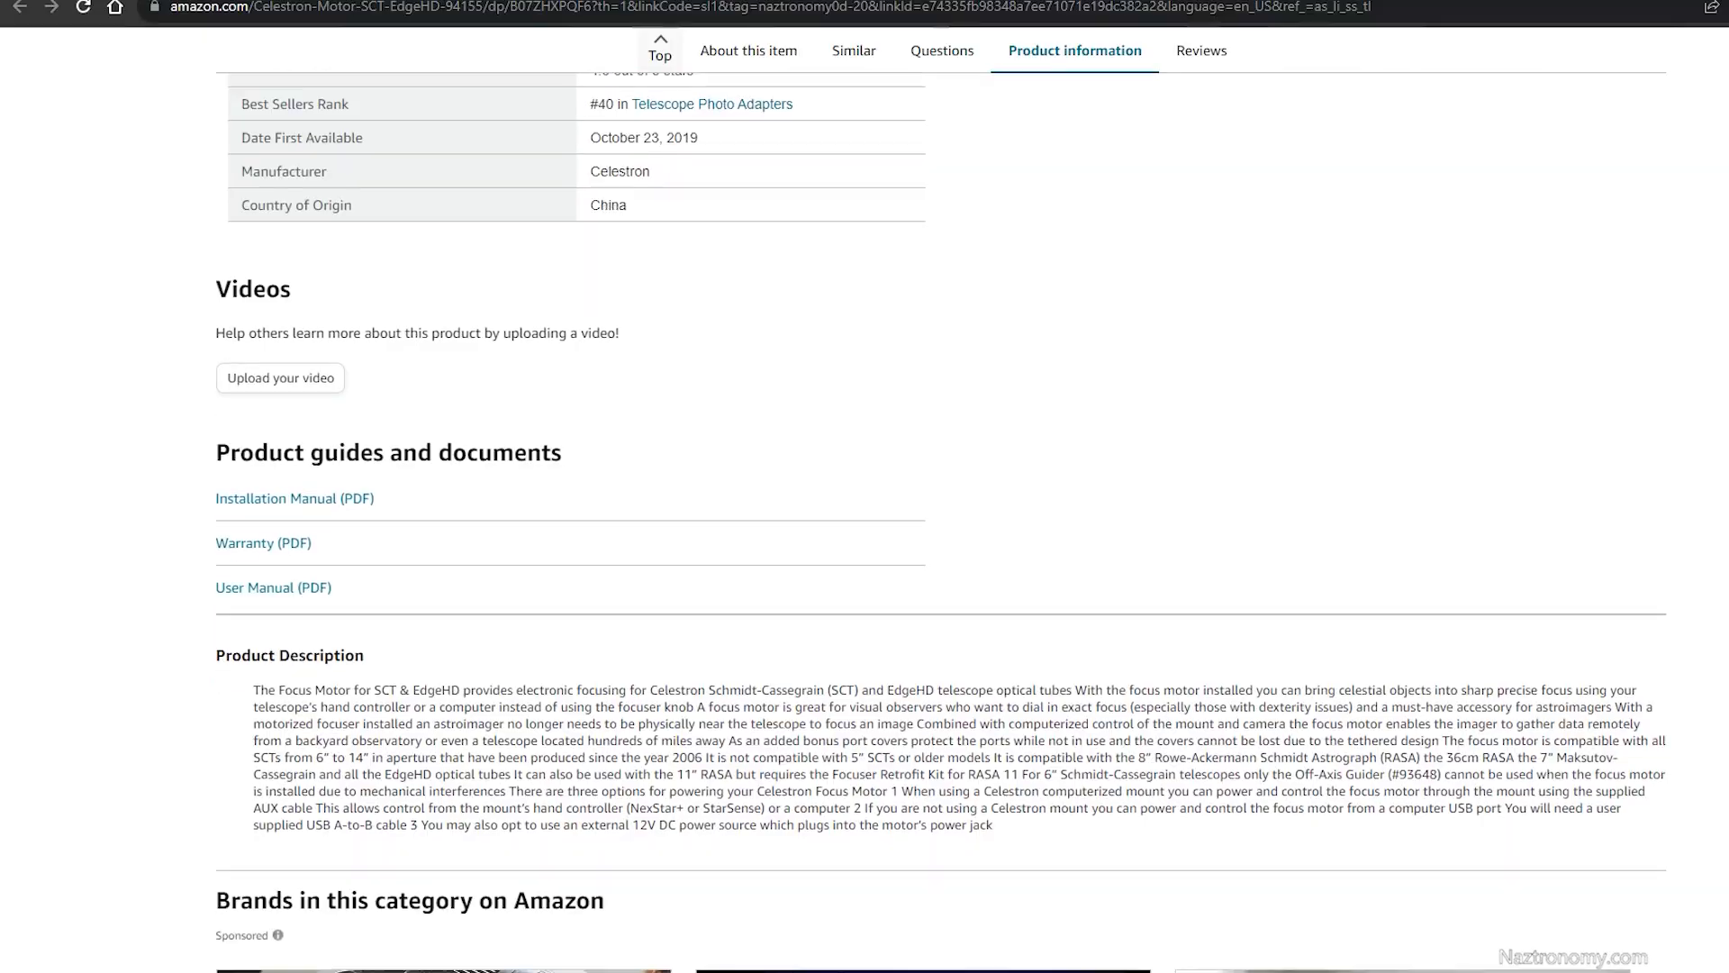
pyautogui.scroll(10, 942, 524)
pyautogui.scroll(5, 942, 523)
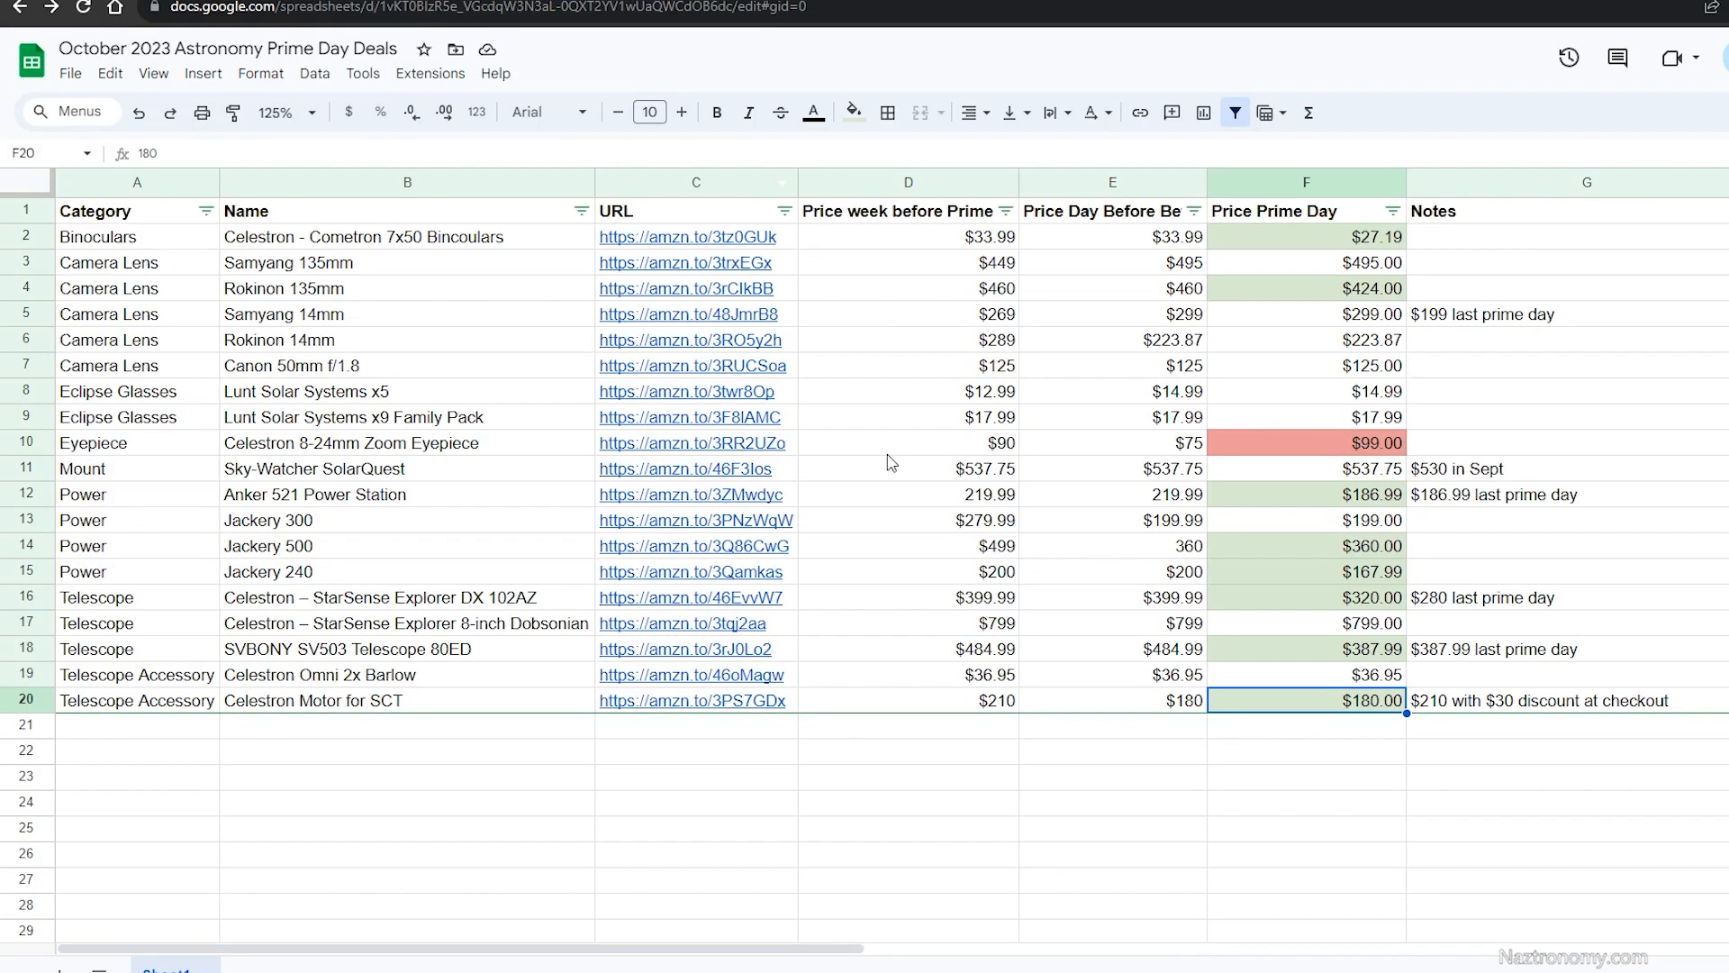
# - Review the eyepiece row's name, day-before price of 75 and Prime Day price of 99
pyautogui.moveTo(895, 446); pyautogui.dragTo(1382, 450)
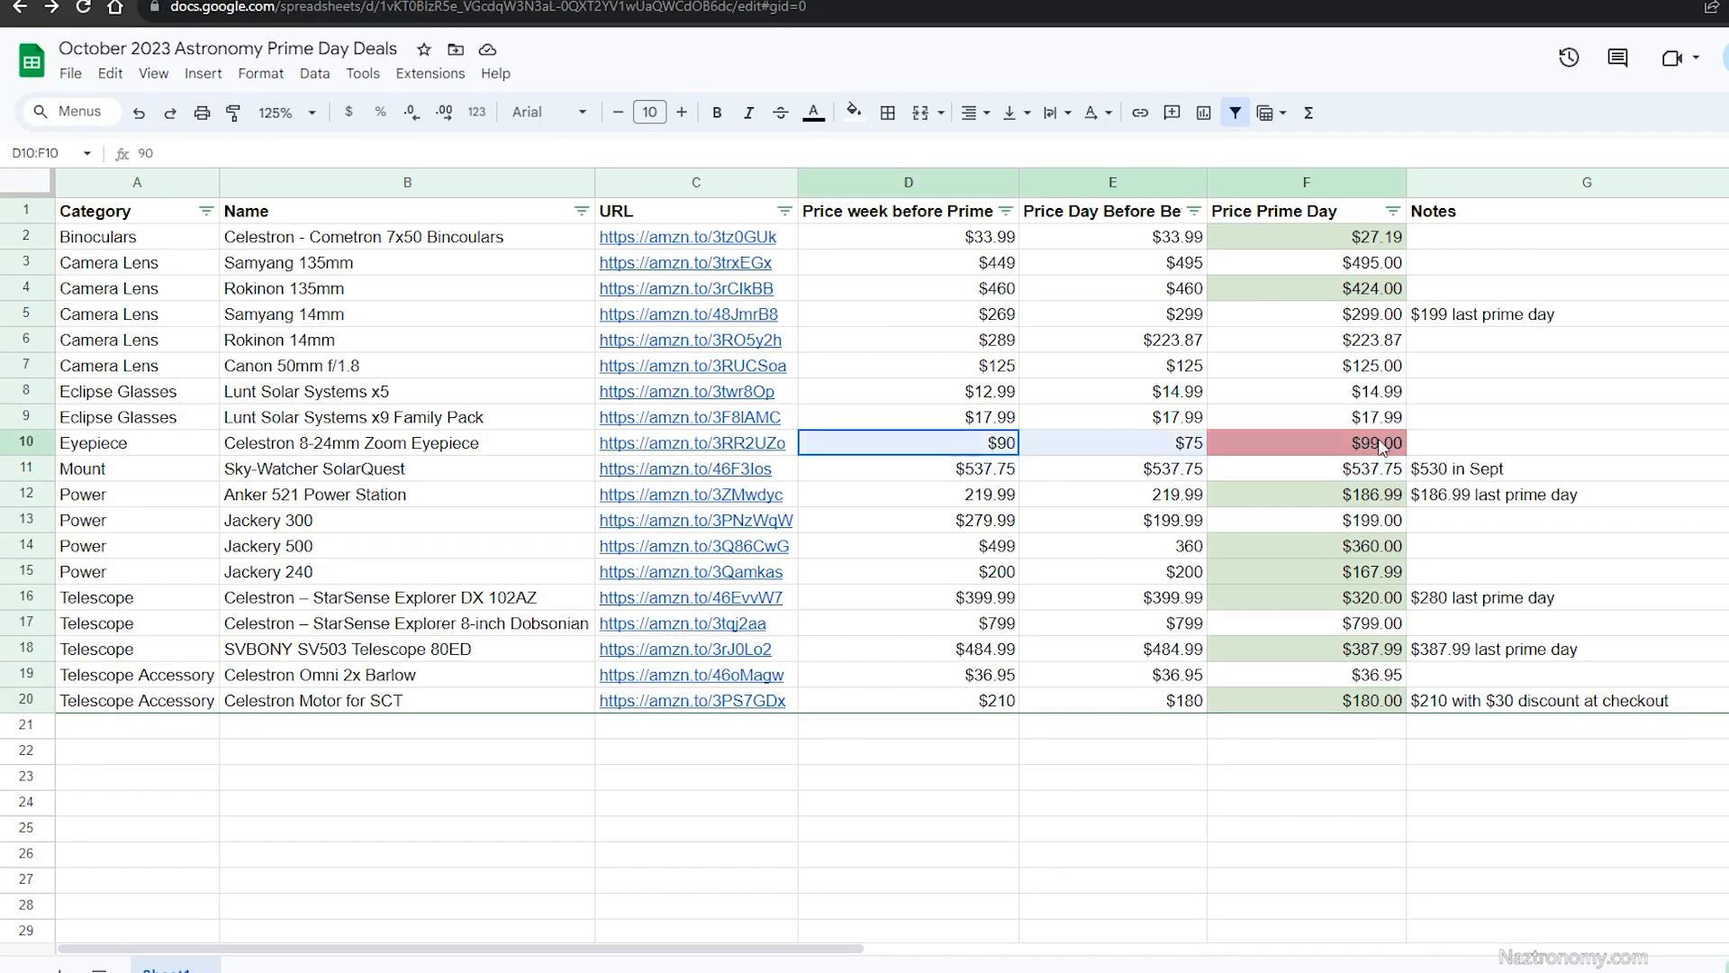
pyautogui.click(446, 443)
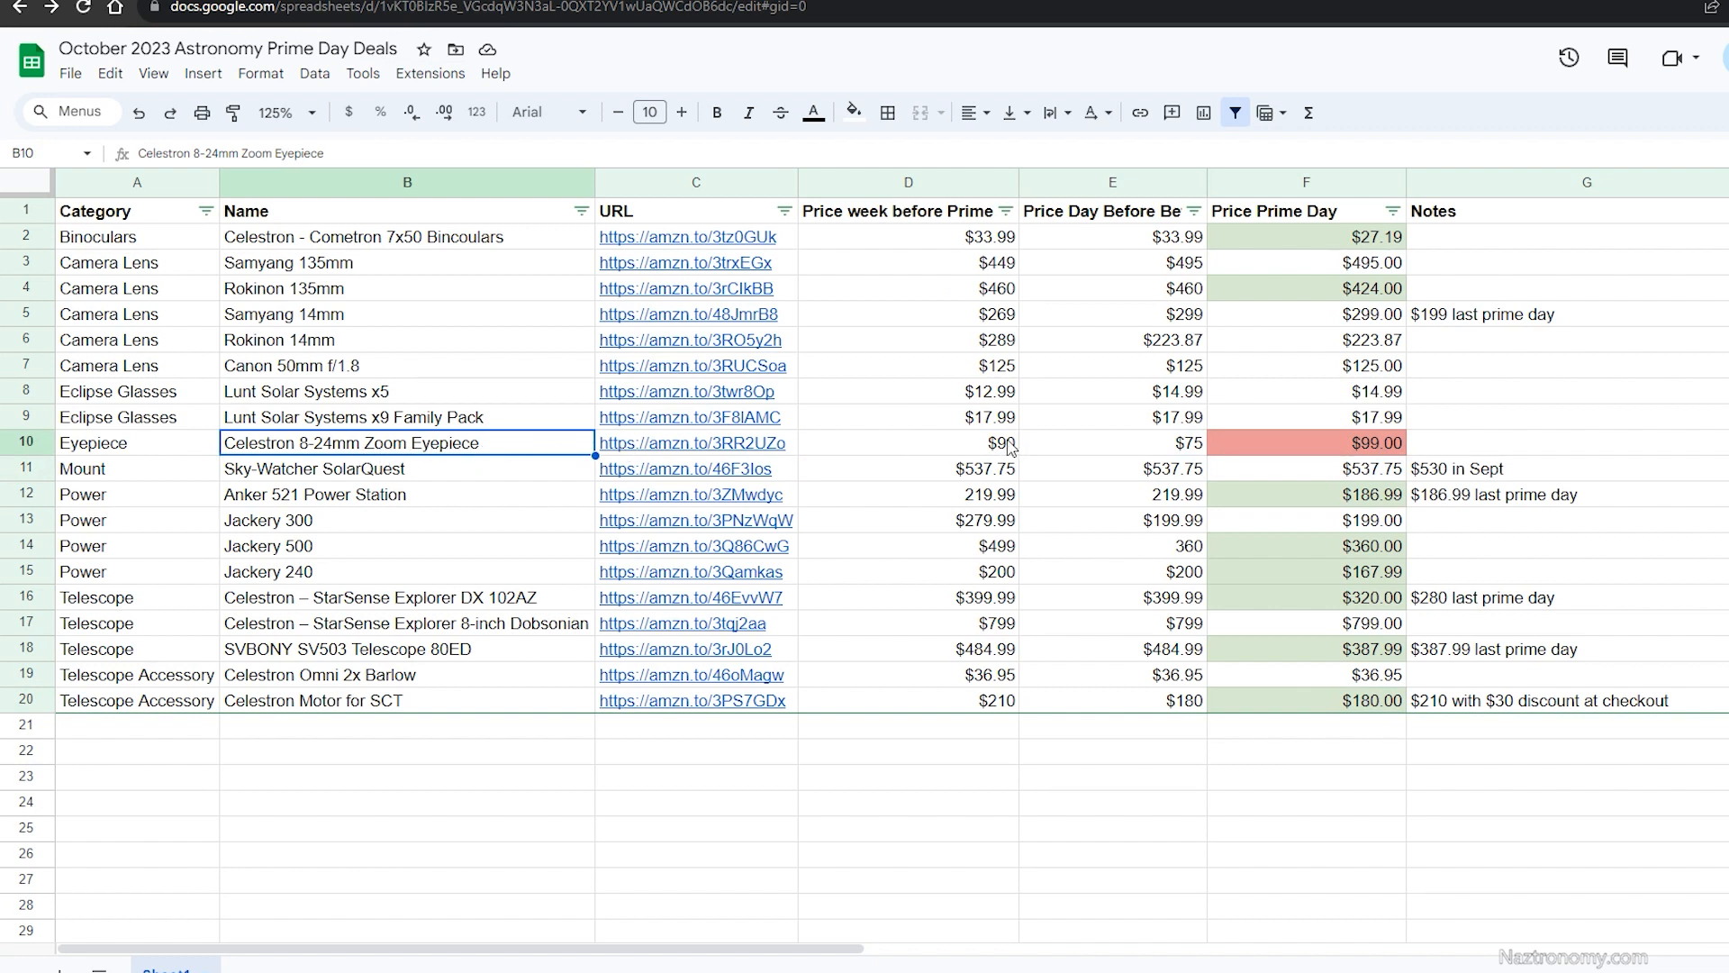
pyautogui.click(1139, 454)
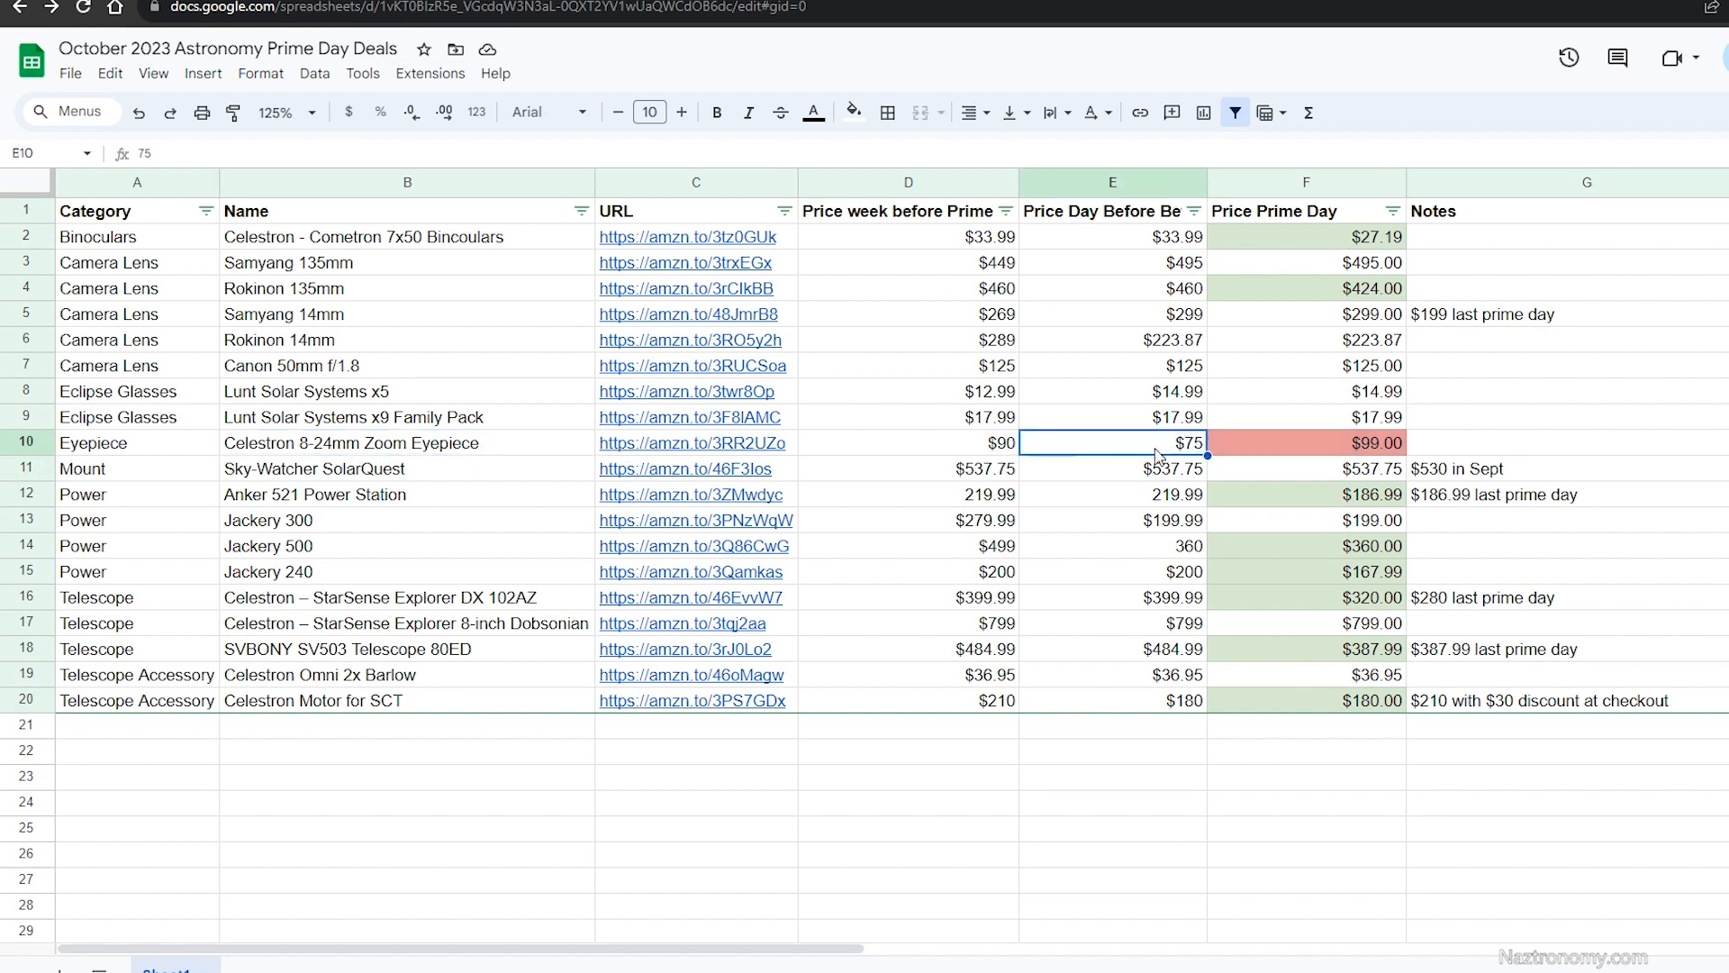
pyautogui.click(1278, 454)
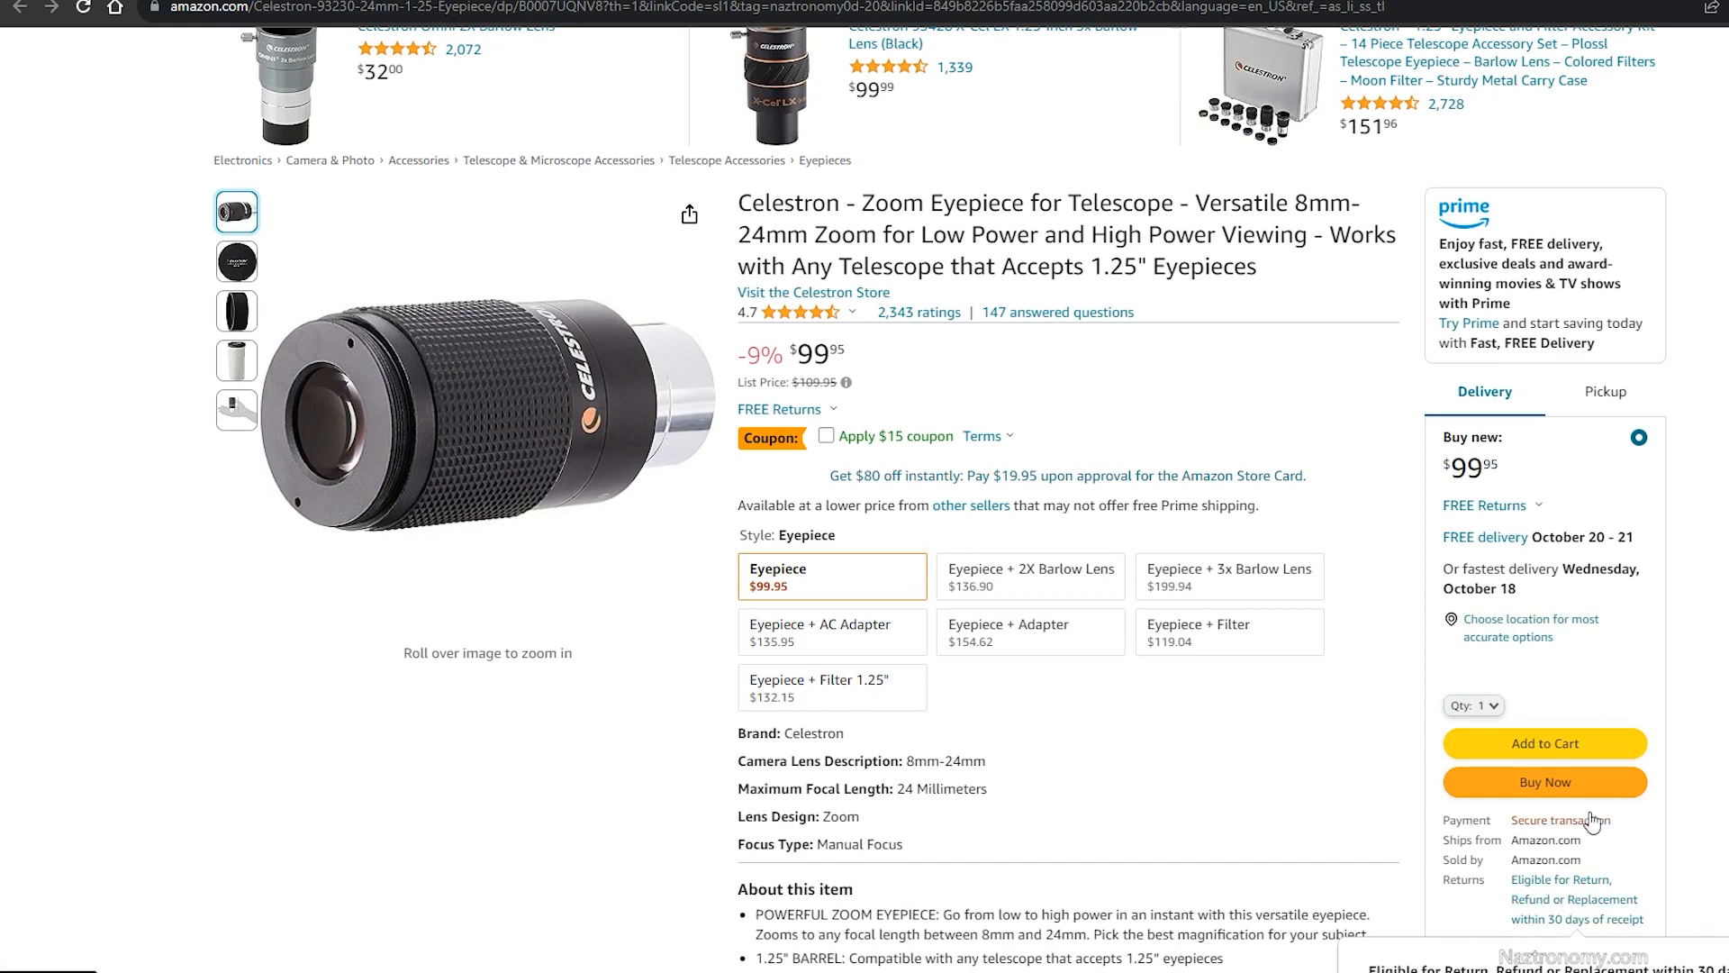
# - Highlight that the eyepiece ships from and is sold by Amazon, then clear it
pyautogui.moveTo(1512, 840); pyautogui.dragTo(1596, 861)
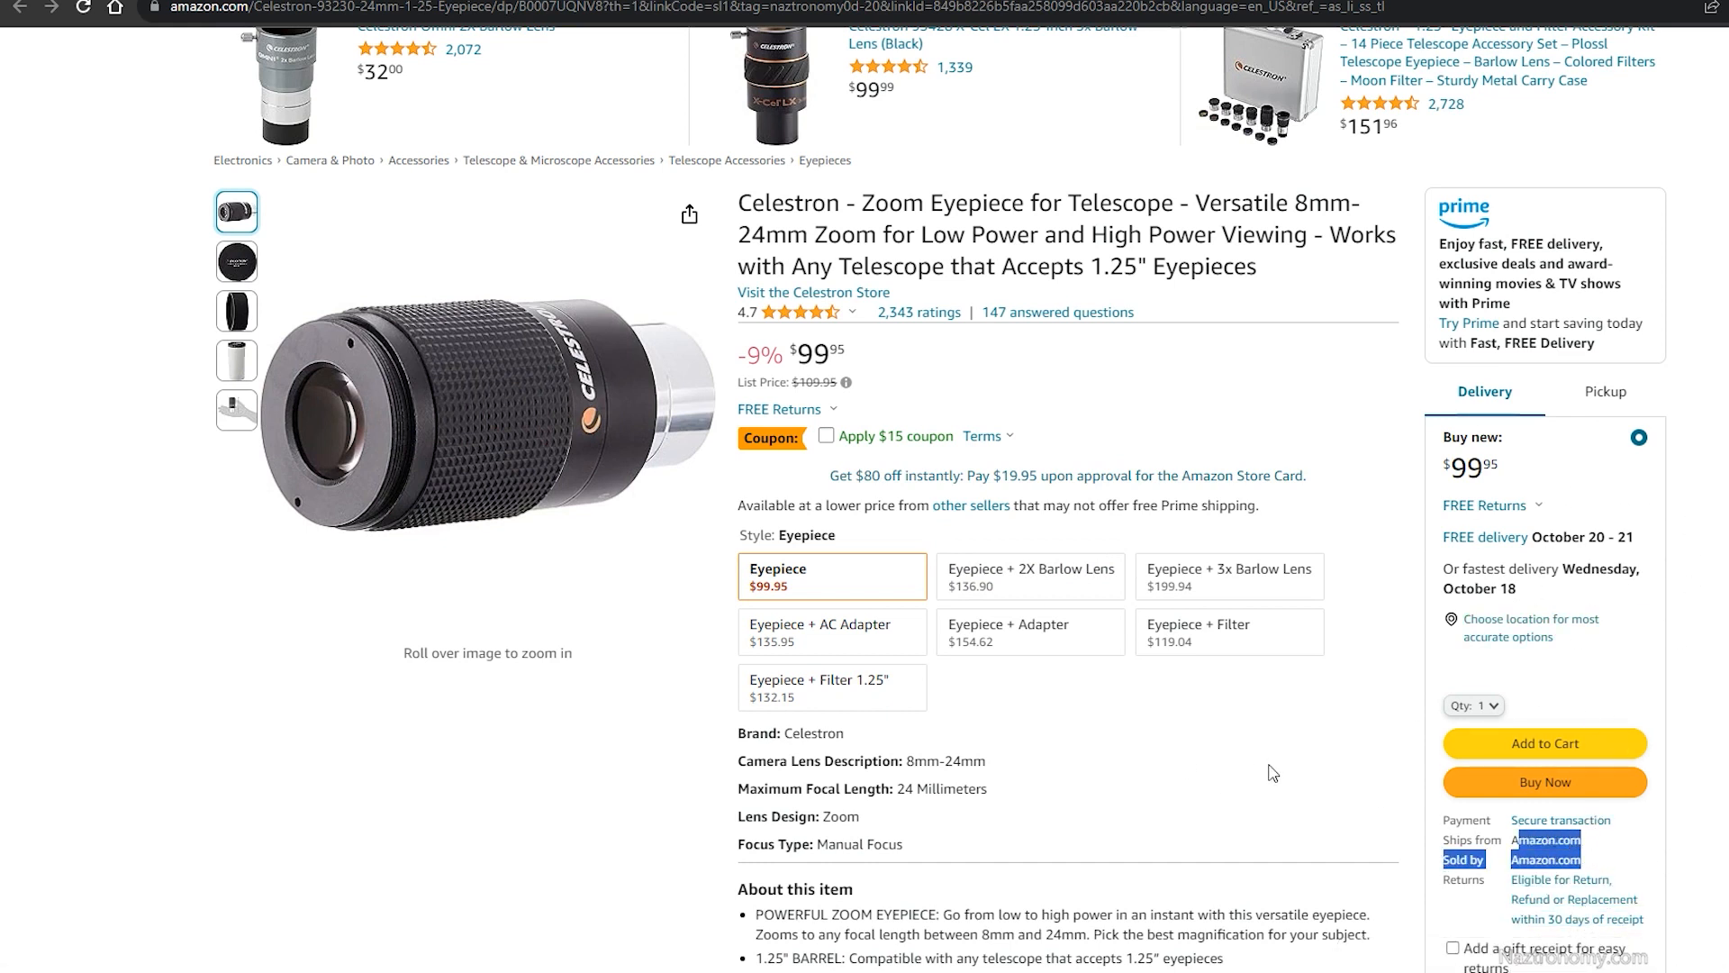
pyautogui.click(1270, 772)
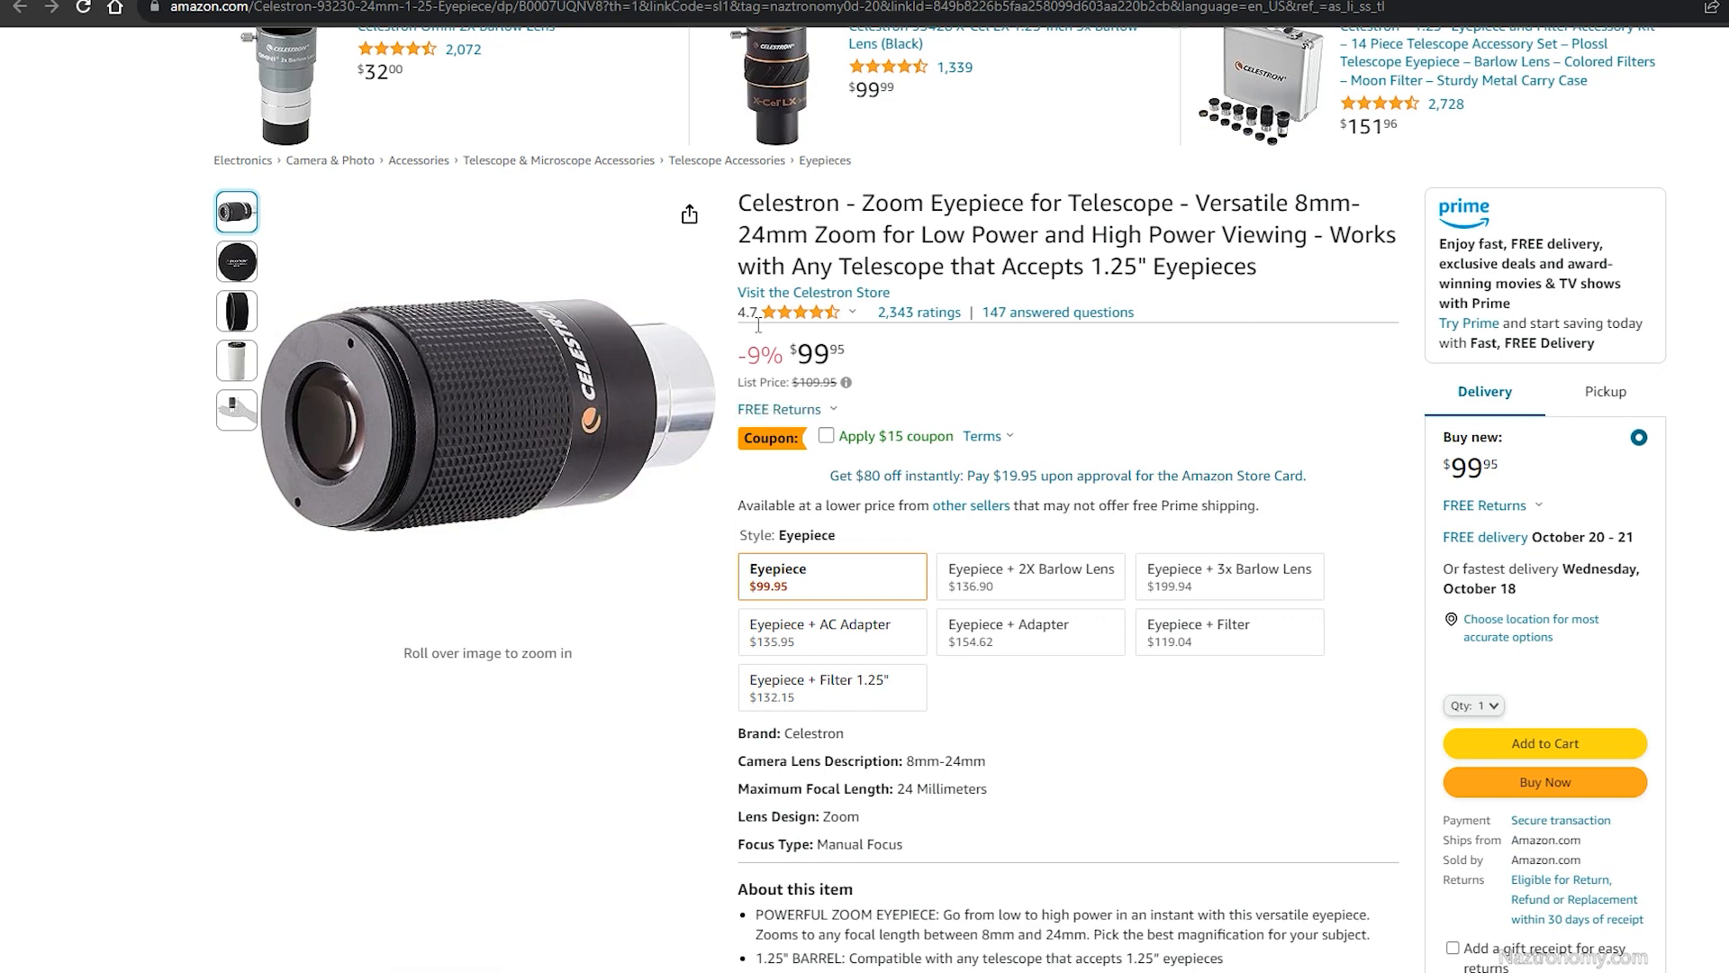
pyautogui.scroll(-2, 992, 542)
pyautogui.scroll(-3, 992, 541)
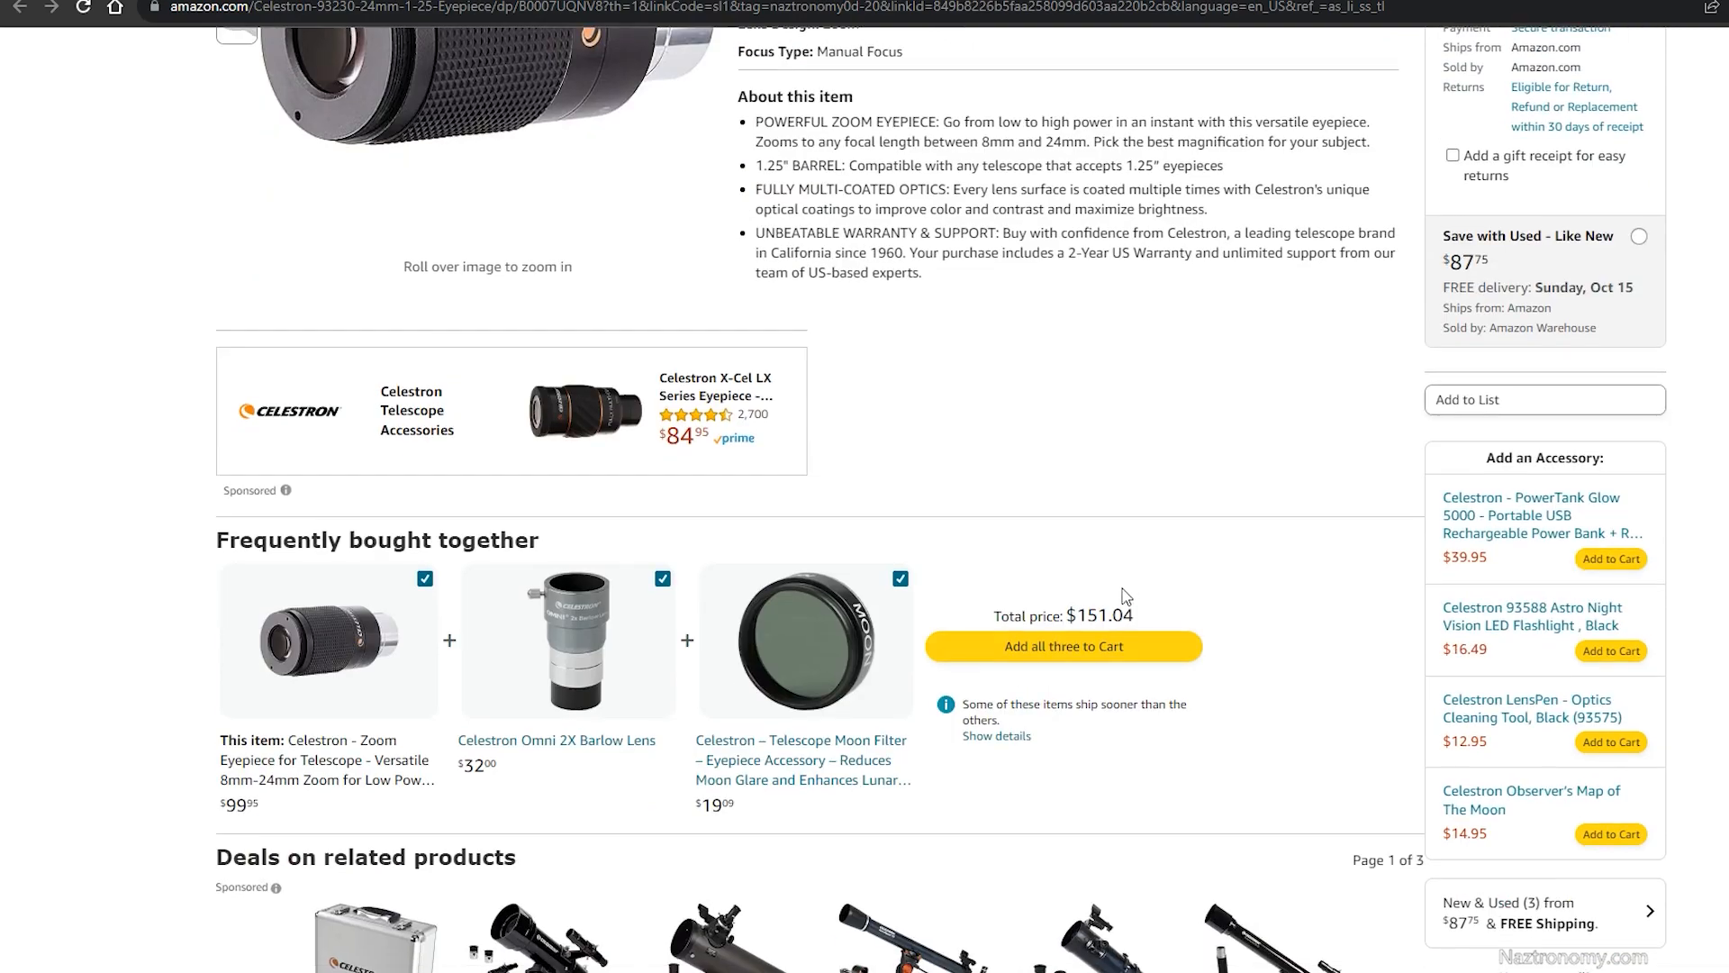
pyautogui.scroll(2, 1128, 597)
pyautogui.scroll(2, 635, 500)
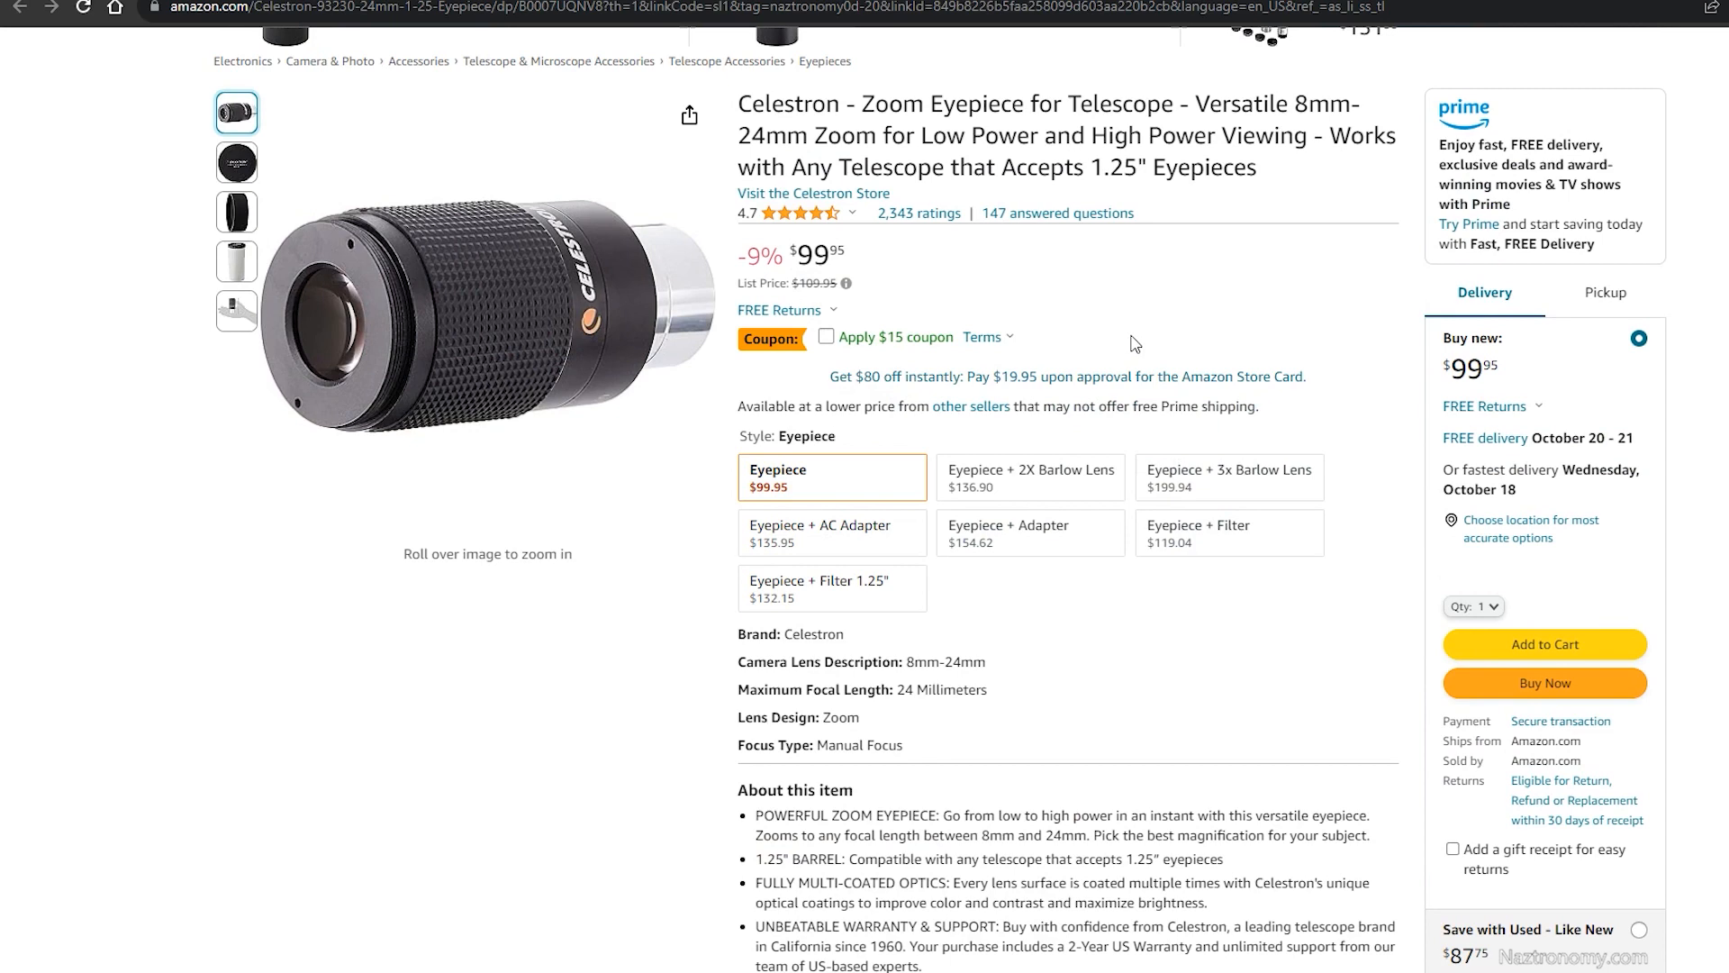
pyautogui.scroll(1, 1132, 343)
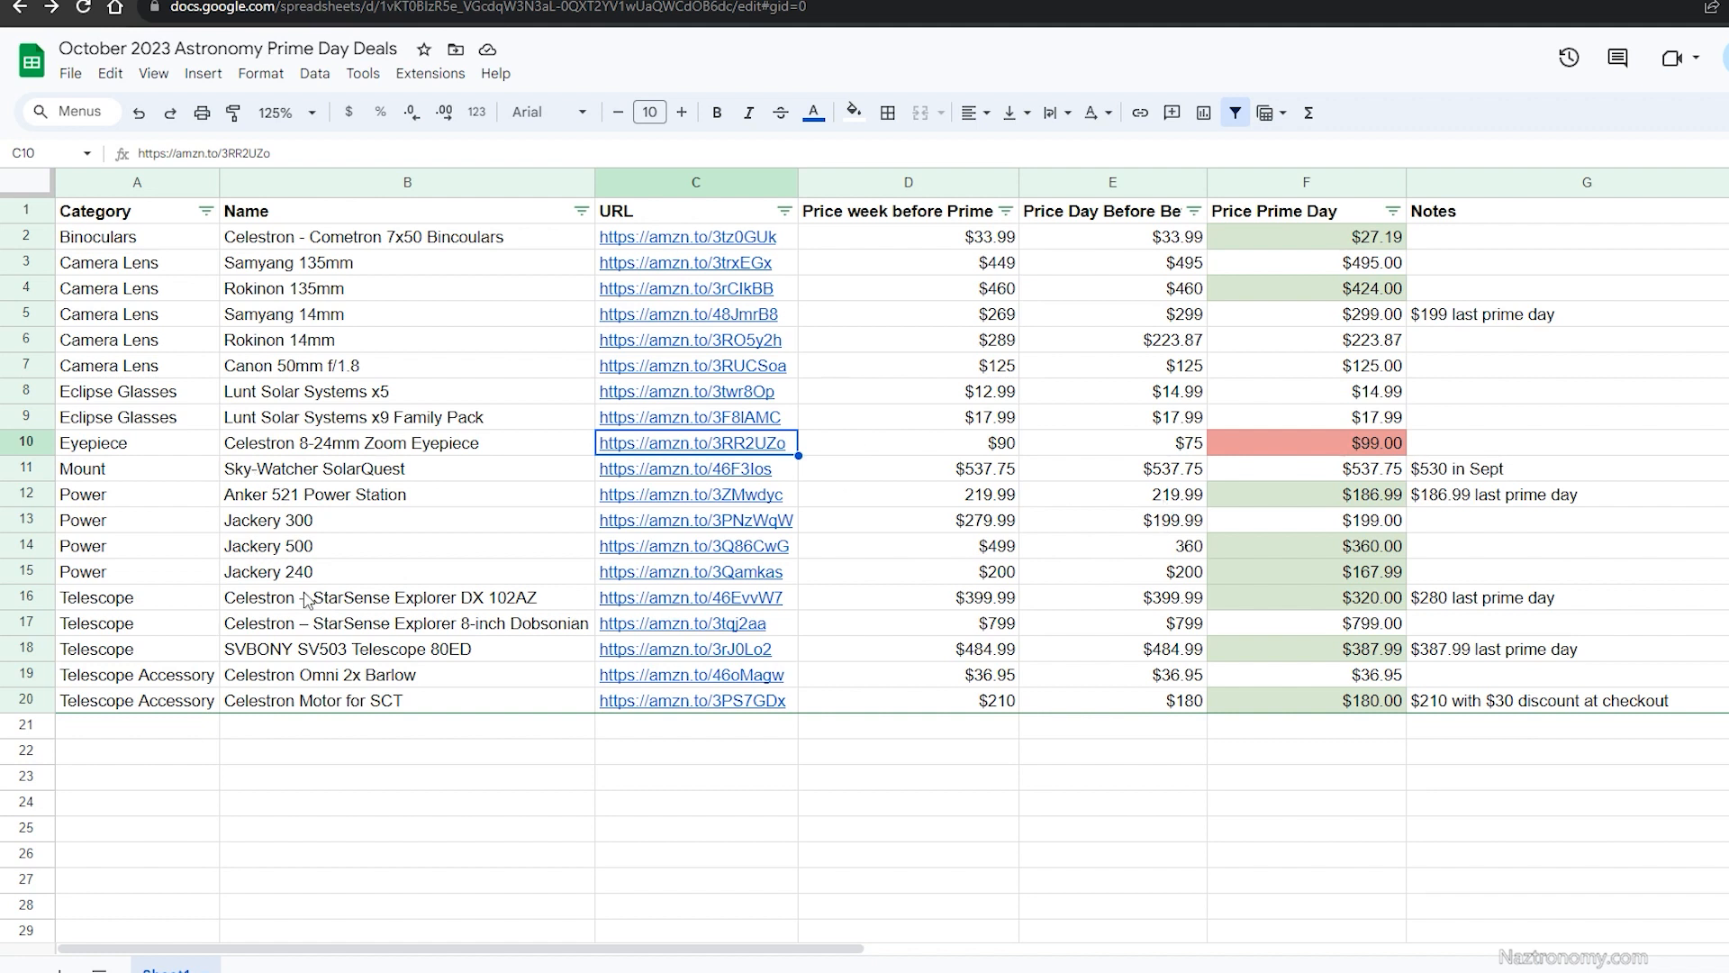
# - Follow the sheet's StarSense Explorer 8-inch Dobsonian link to its Amazon page
pyautogui.click(440, 626)
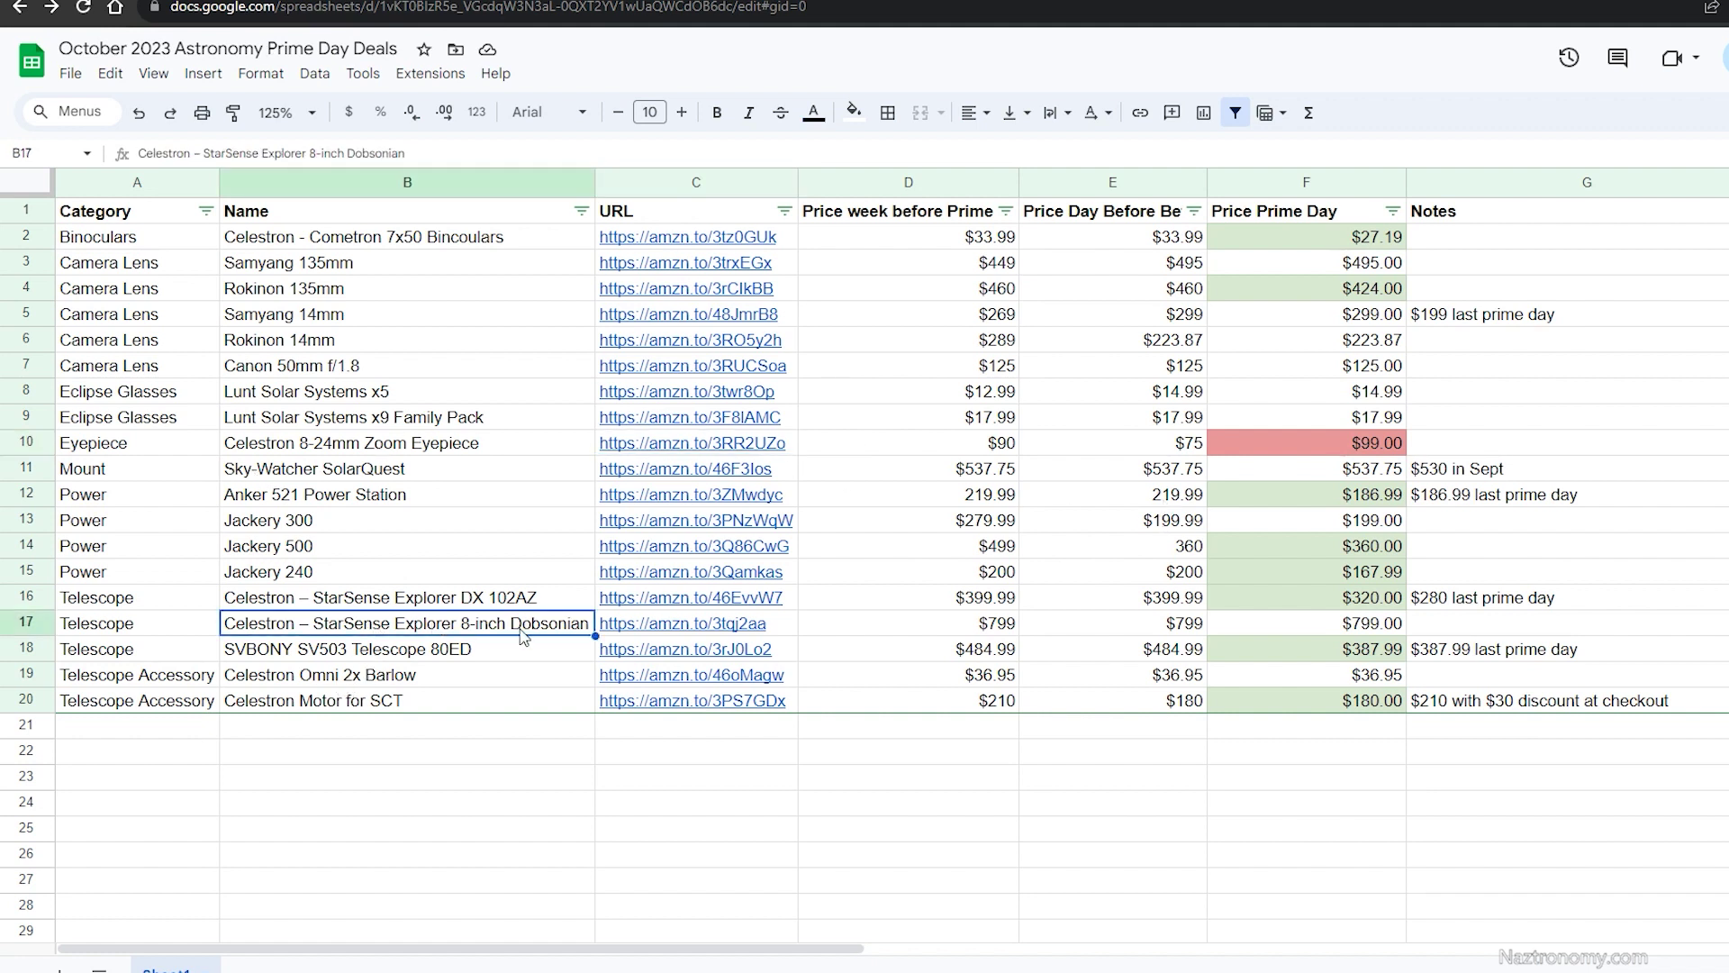
pyautogui.click(678, 624)
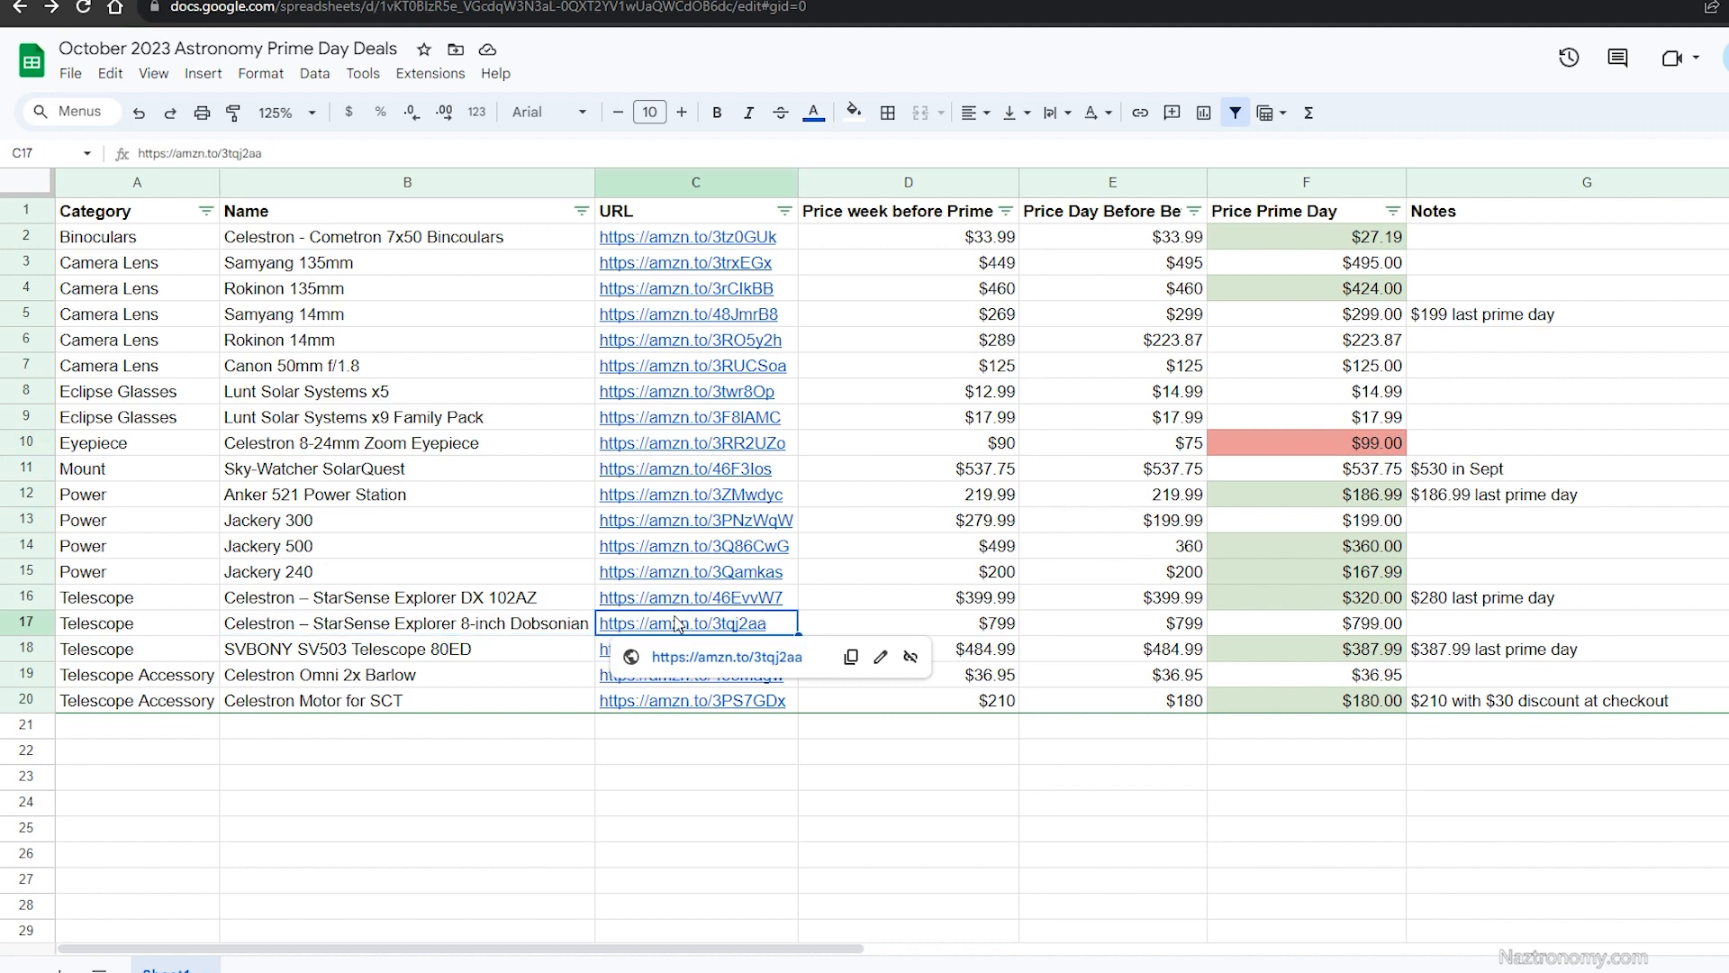
pyautogui.click(706, 657)
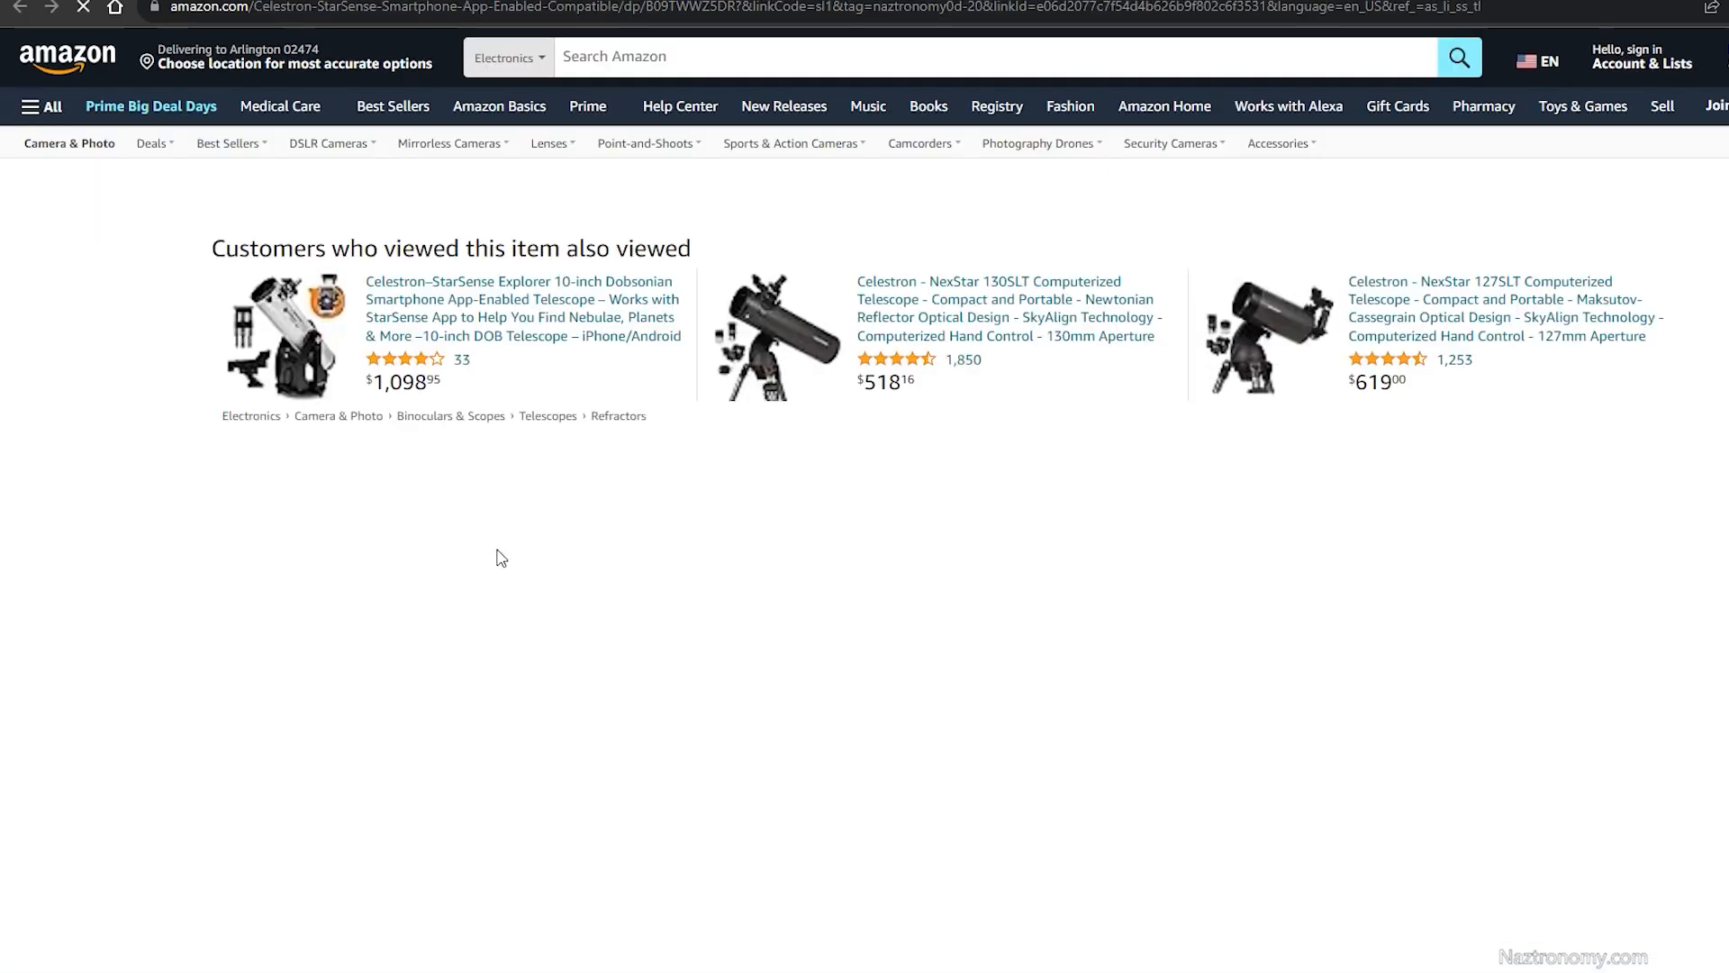
pyautogui.scroll(-2, 567, 447)
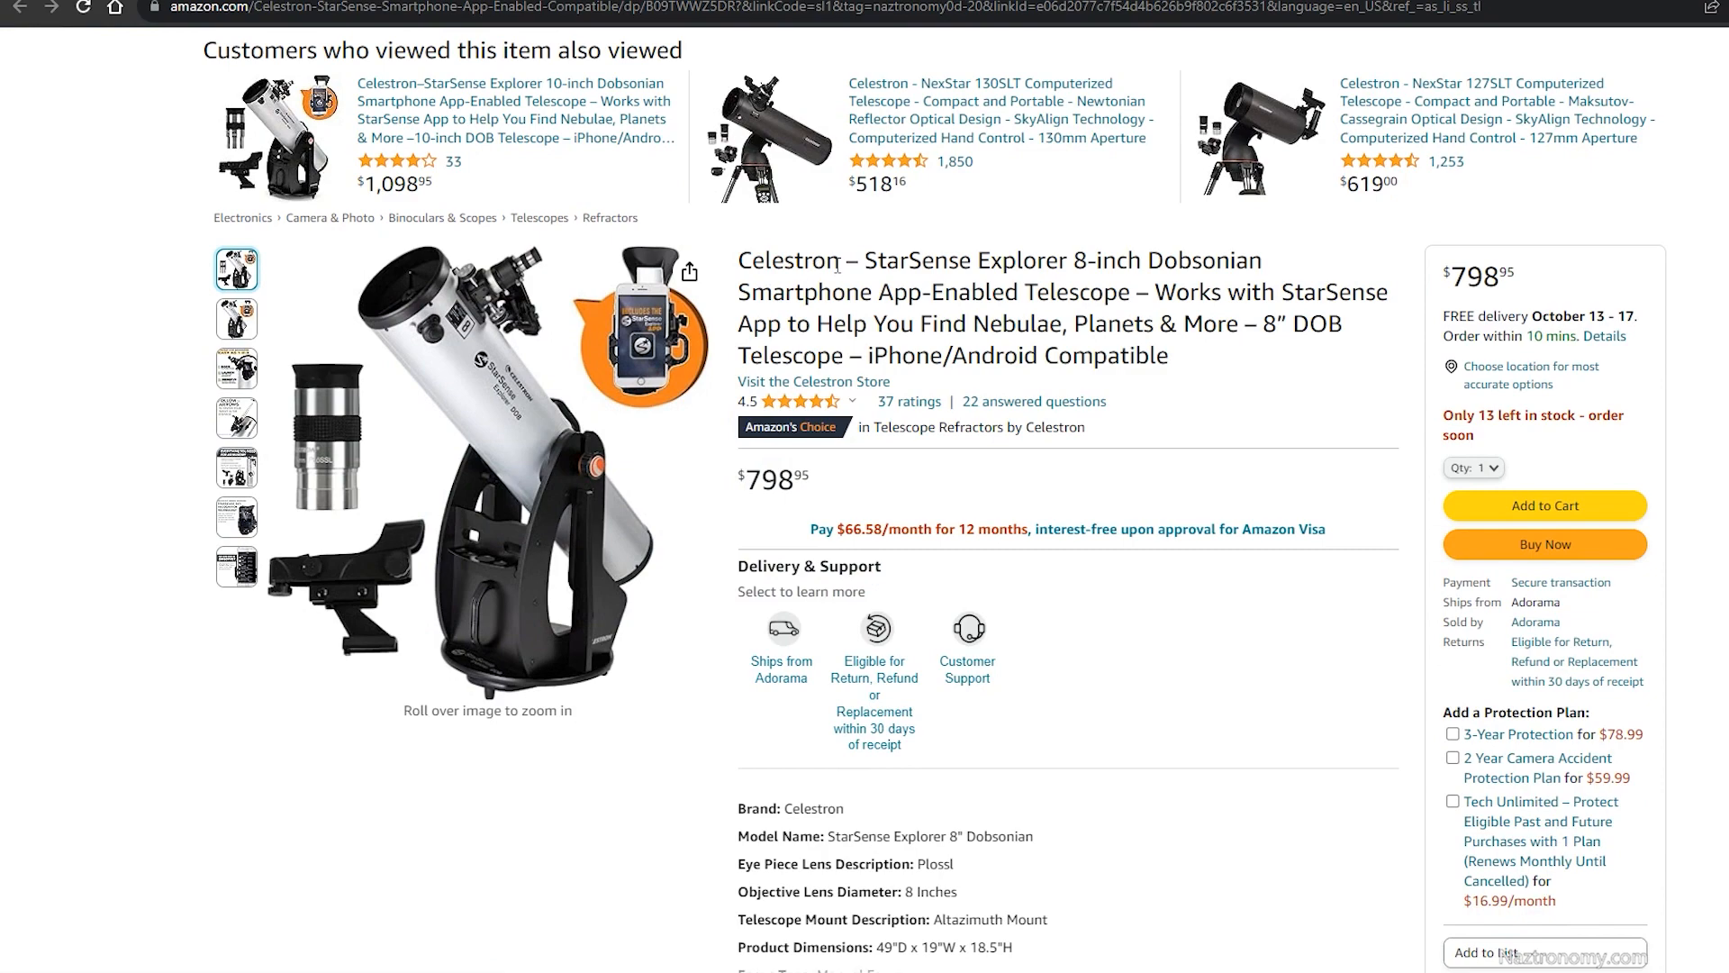
pyautogui.scroll(-2, 1236, 590)
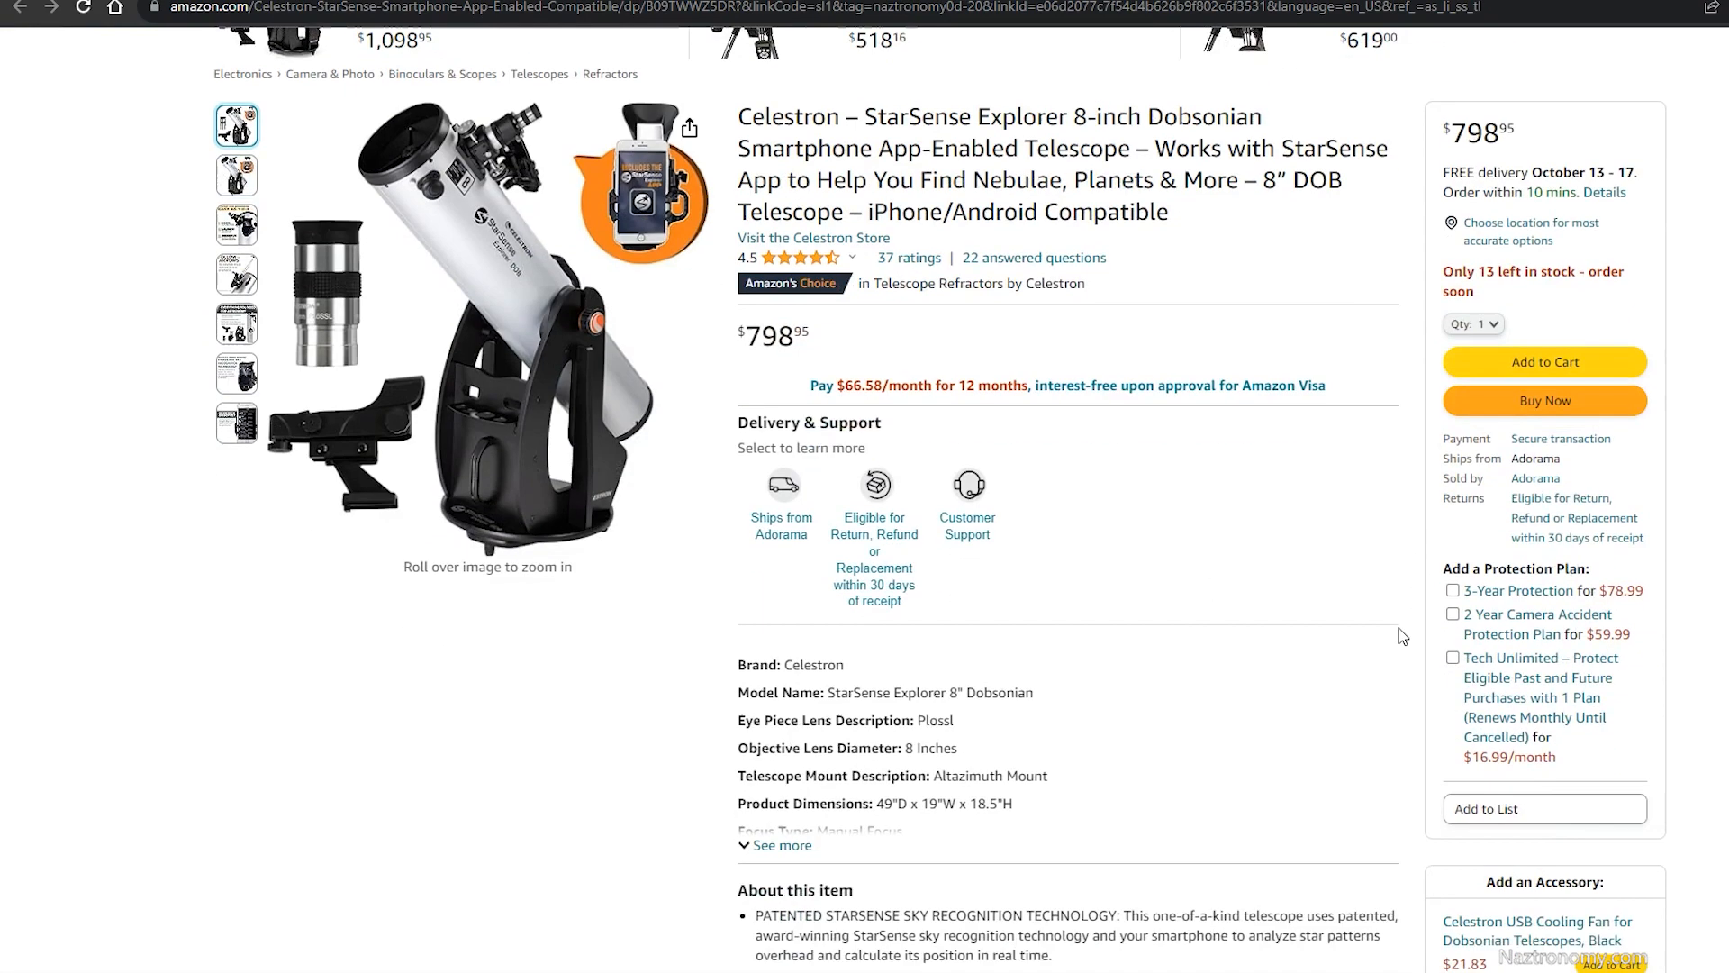
pyautogui.scroll(-2, 1318, 659)
pyautogui.scroll(4, 1207, 652)
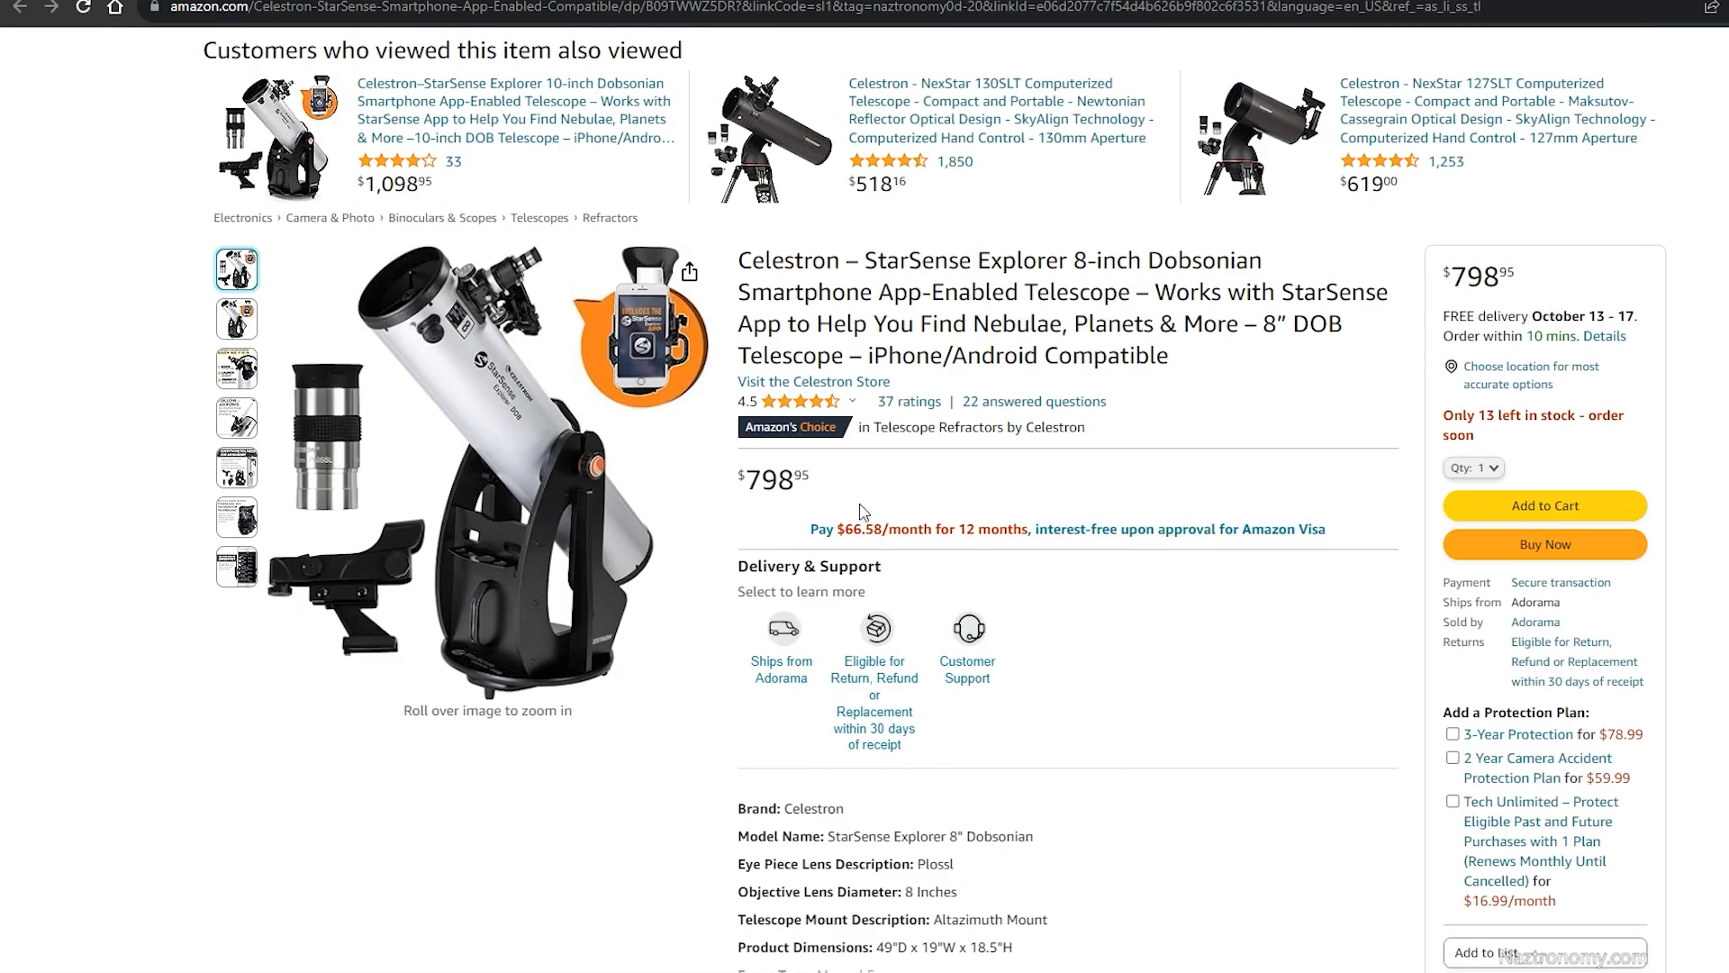
# - Return from the $798.95 Dobsonian page to the deals spreadsheet with Ctrl+Tab
pyautogui.hotkey('ctrl', 'Tab')
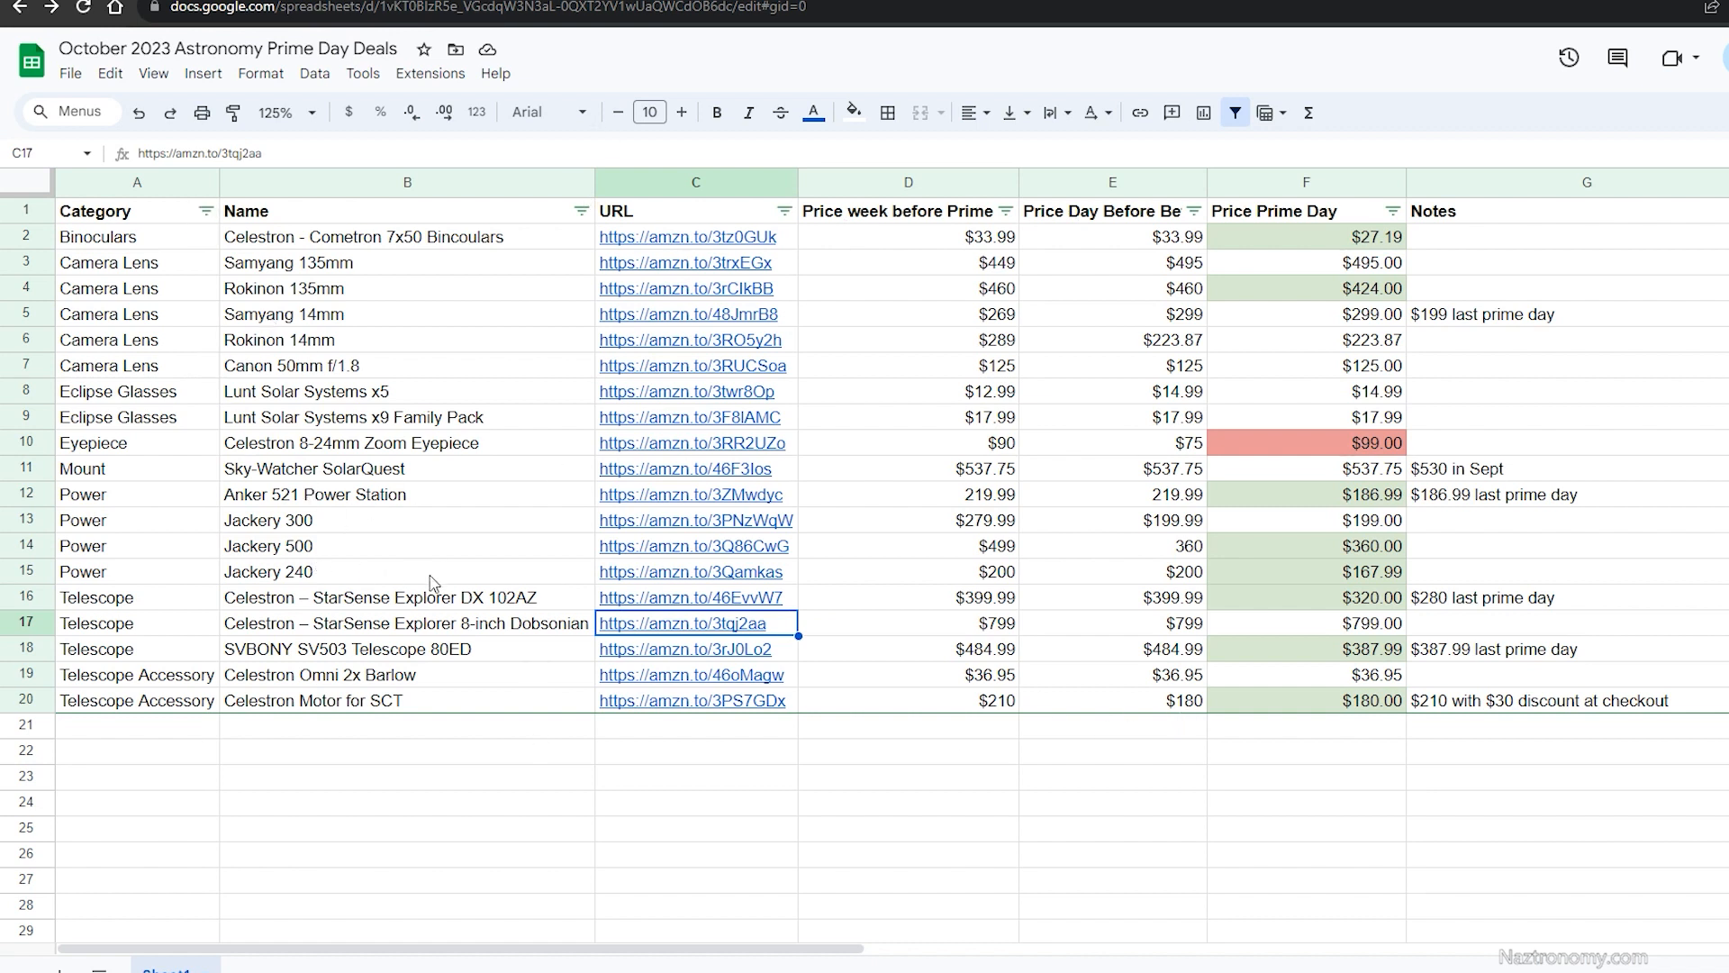
pyautogui.moveTo(1373, 535); pyautogui.dragTo(360, 534)
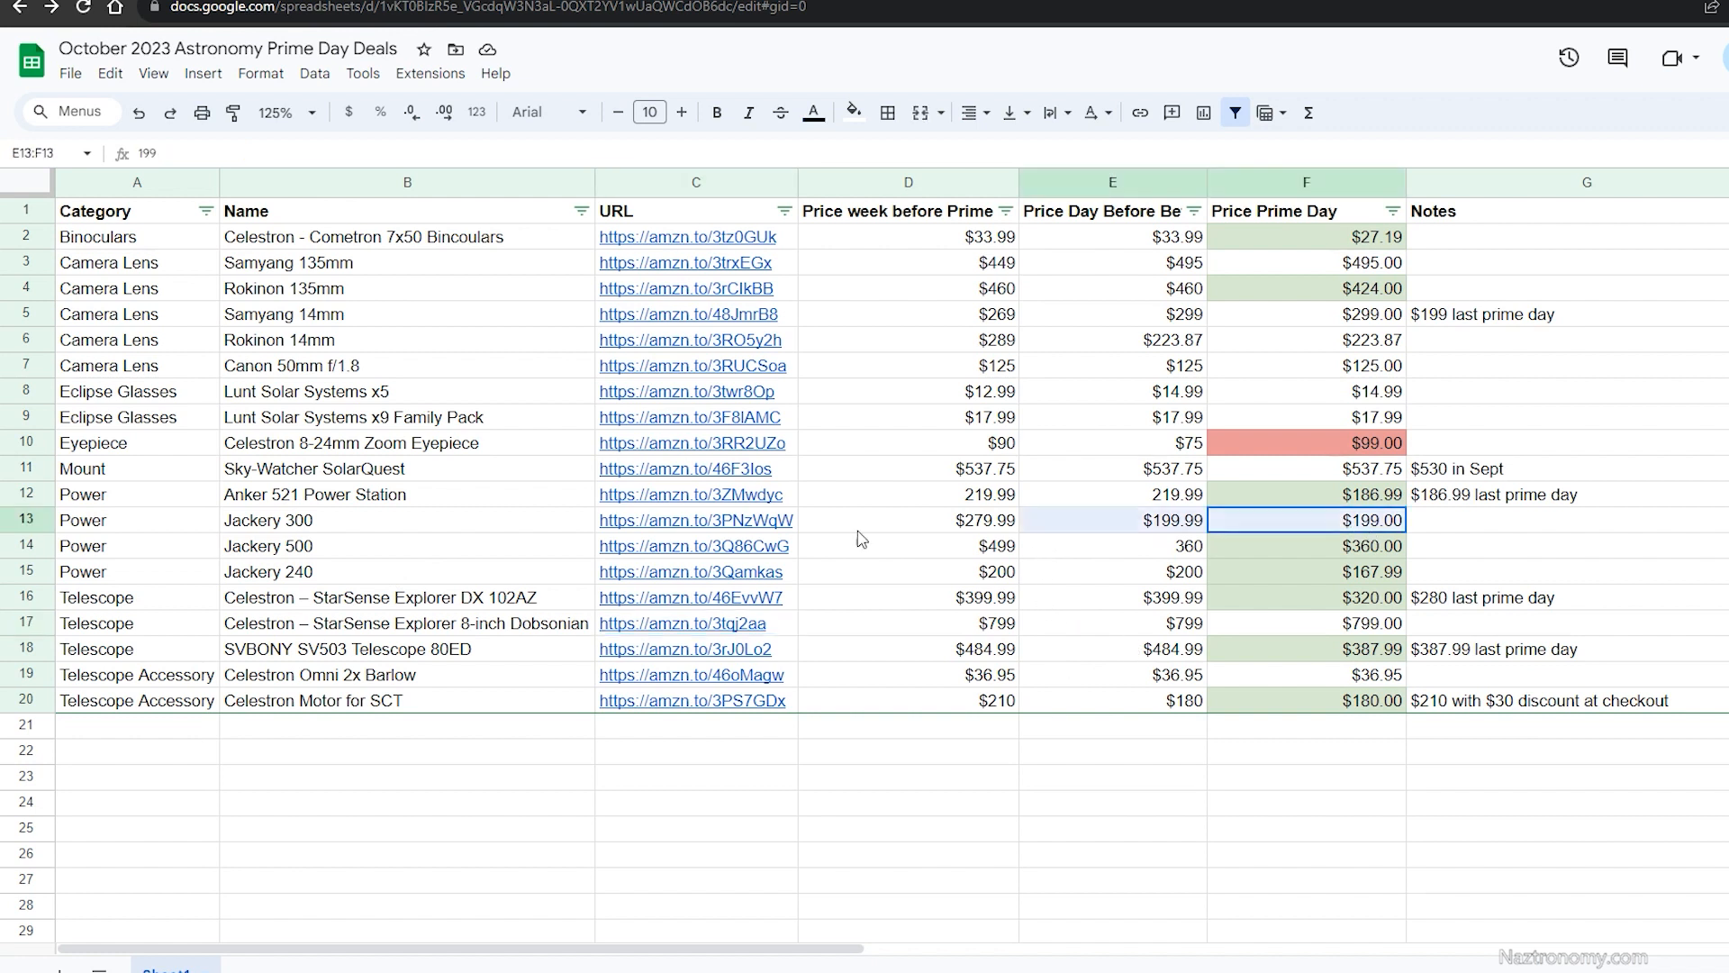